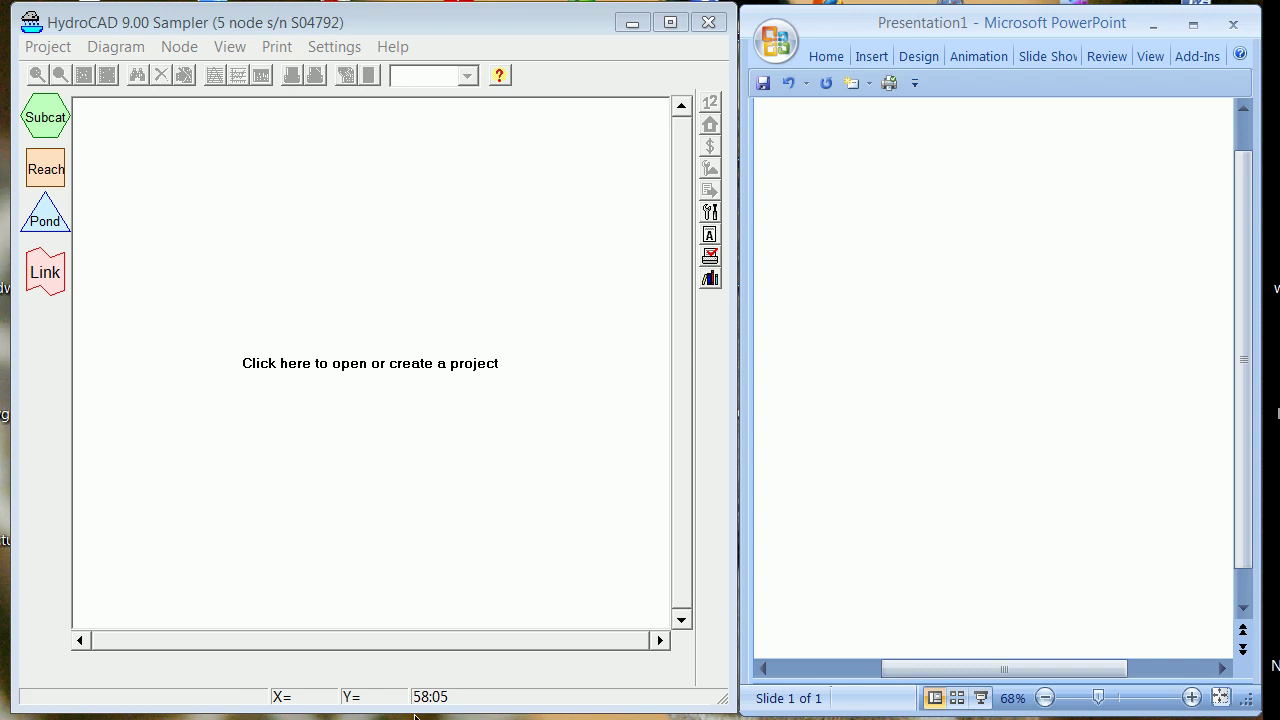
Step: Extend the bottom edges of the HydroCAD and PowerPoint windows about ten pixels lower
{"action": "left_click_drag", "start_coordinate": [428, 708], "coordinate": [428, 719]}
{"action": "left_click_drag", "start_coordinate": [853, 710], "coordinate": [853, 719]}
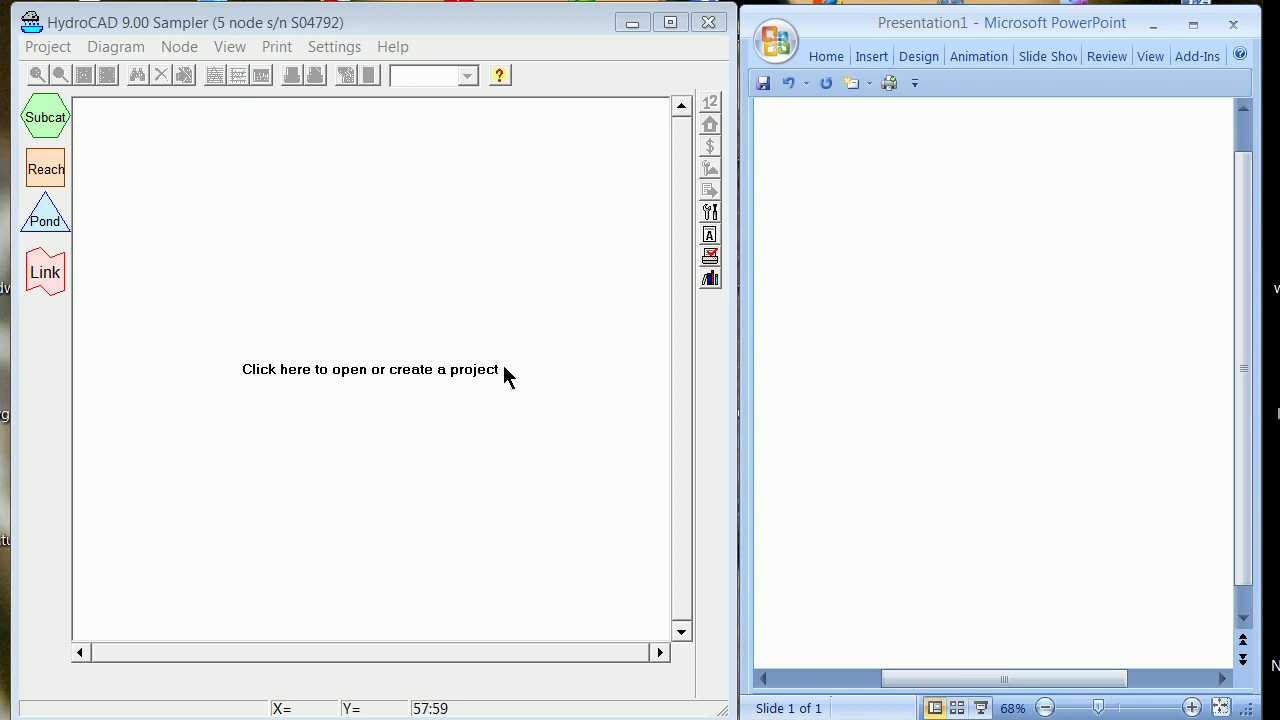
Step: Create a new HydroCAD project file named tempa and open it
{"action": "left_click", "coordinate": [374, 330]}
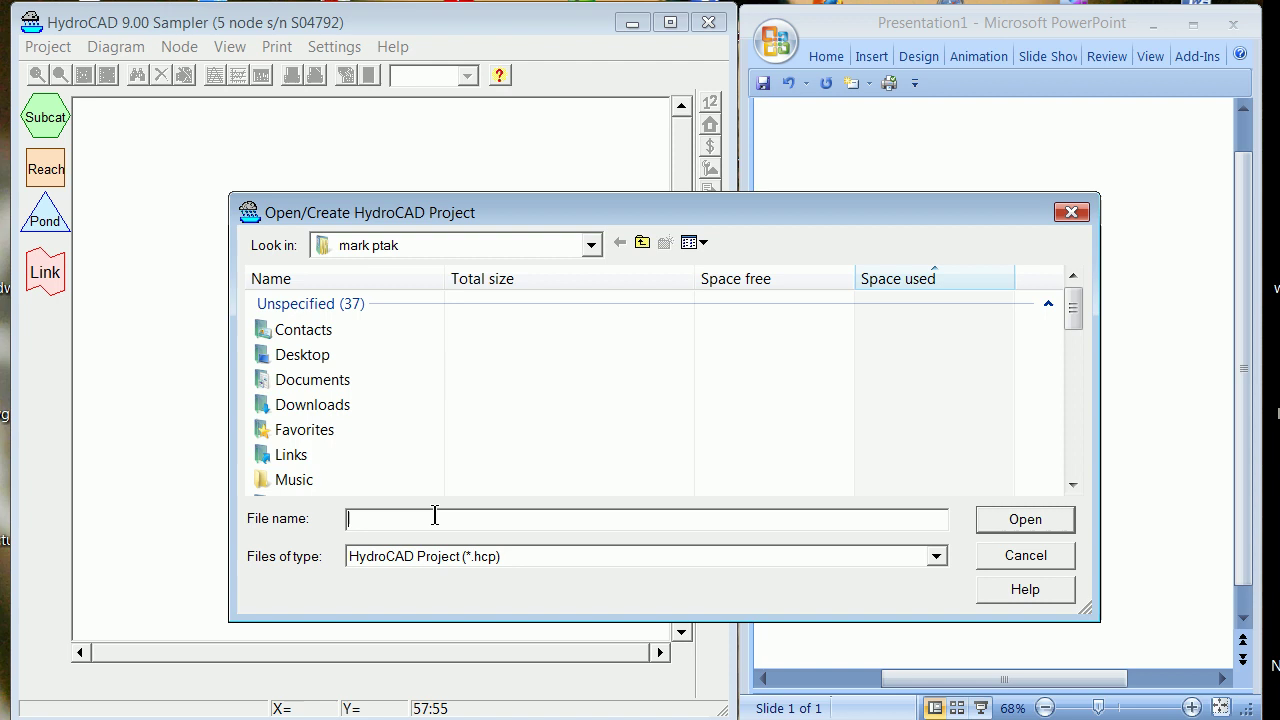
{"action": "type", "text": "temp"}
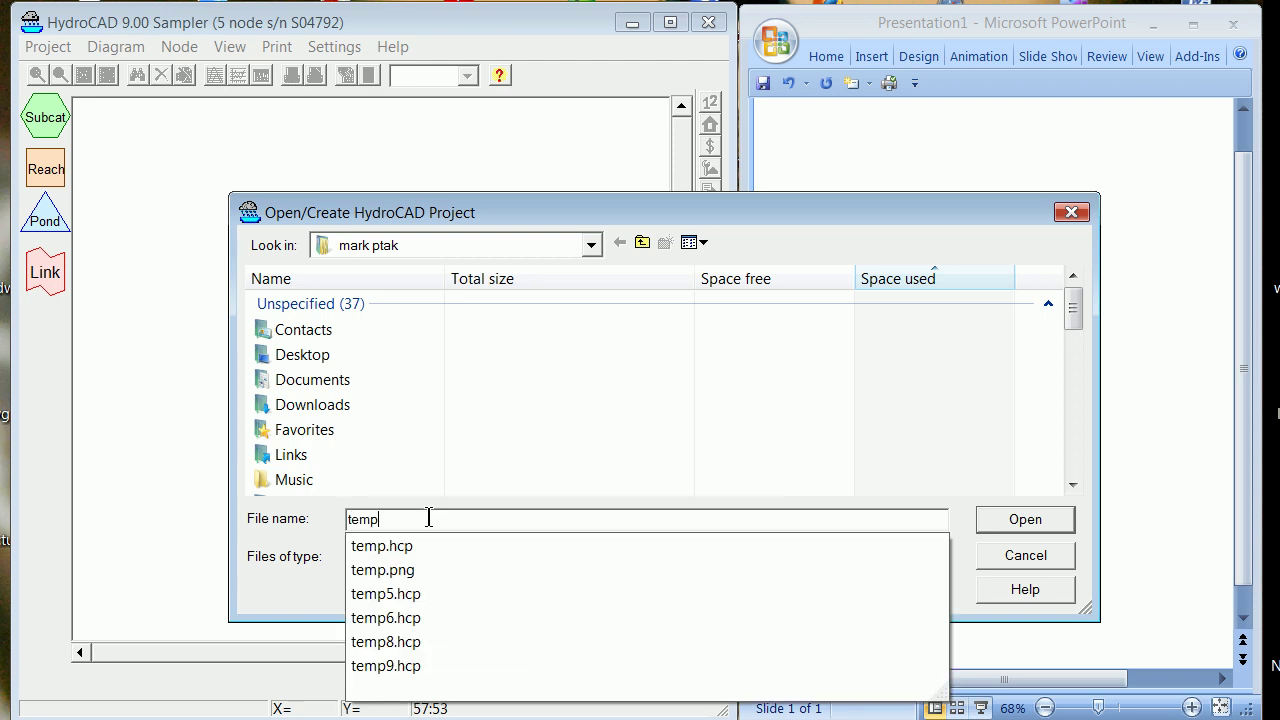
{"action": "type", "text": "a"}
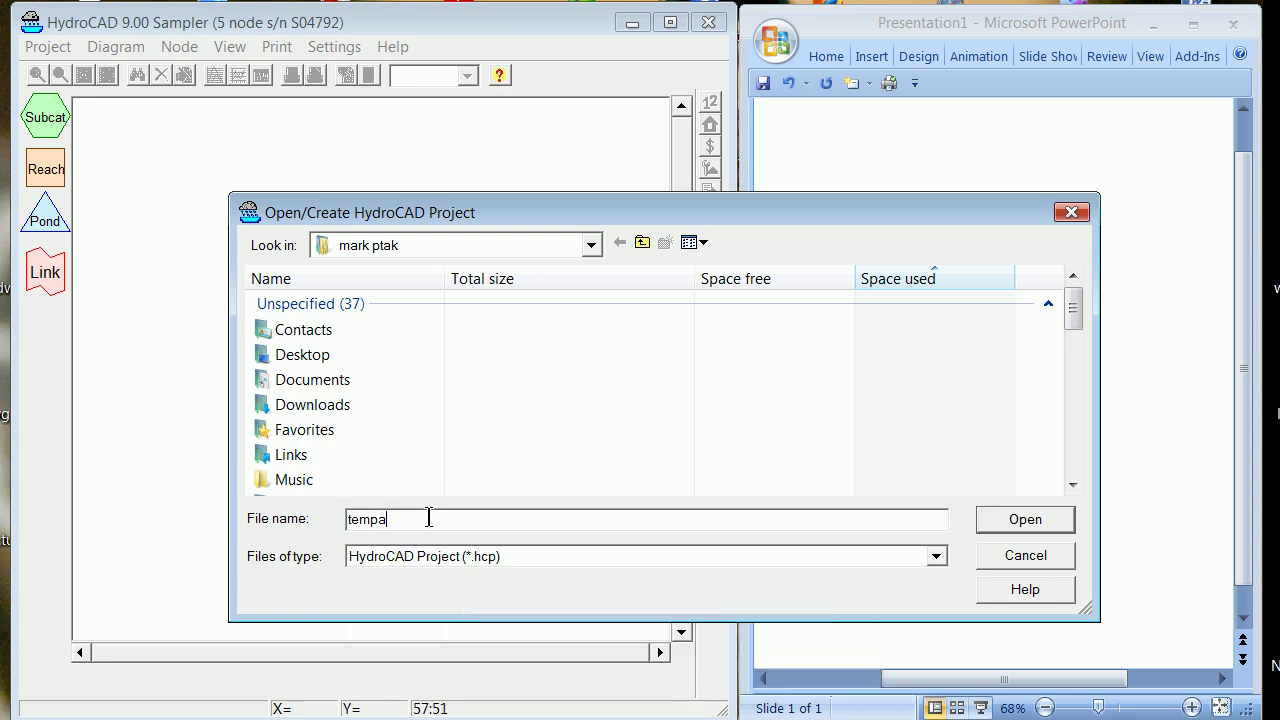
{"action": "left_click", "coordinate": [1025, 519]}
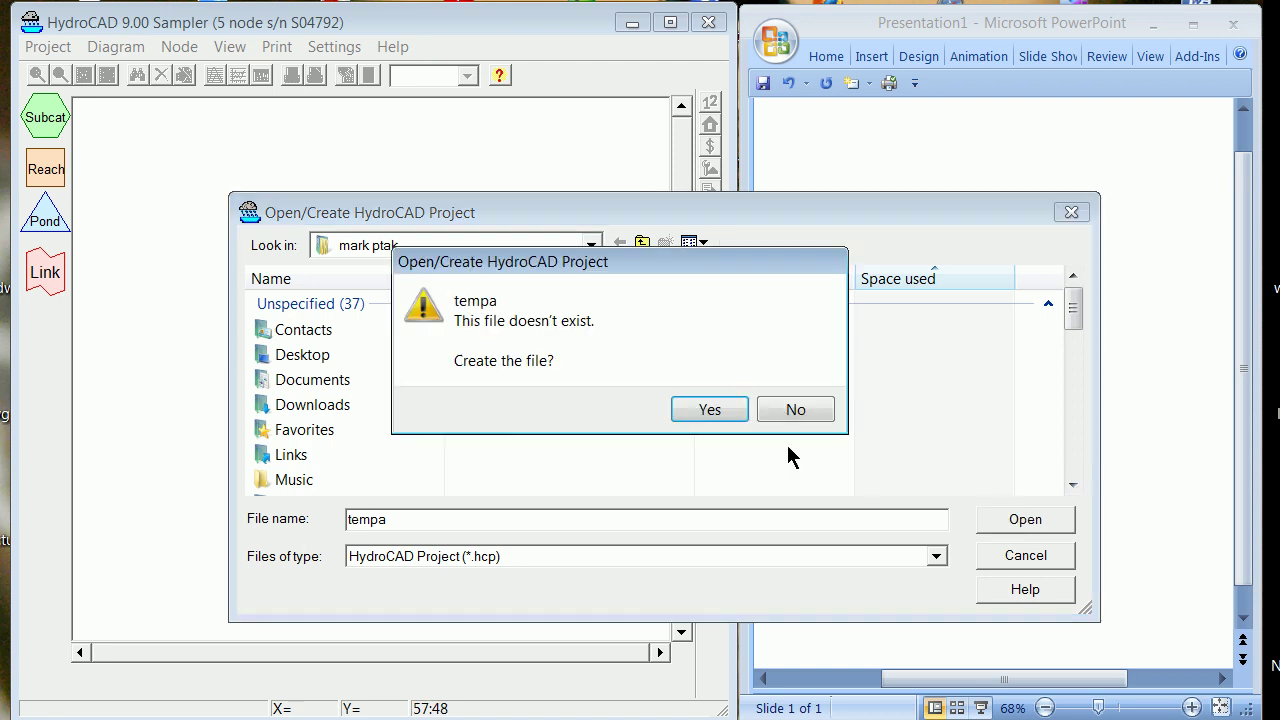
{"action": "left_click", "coordinate": [706, 410]}
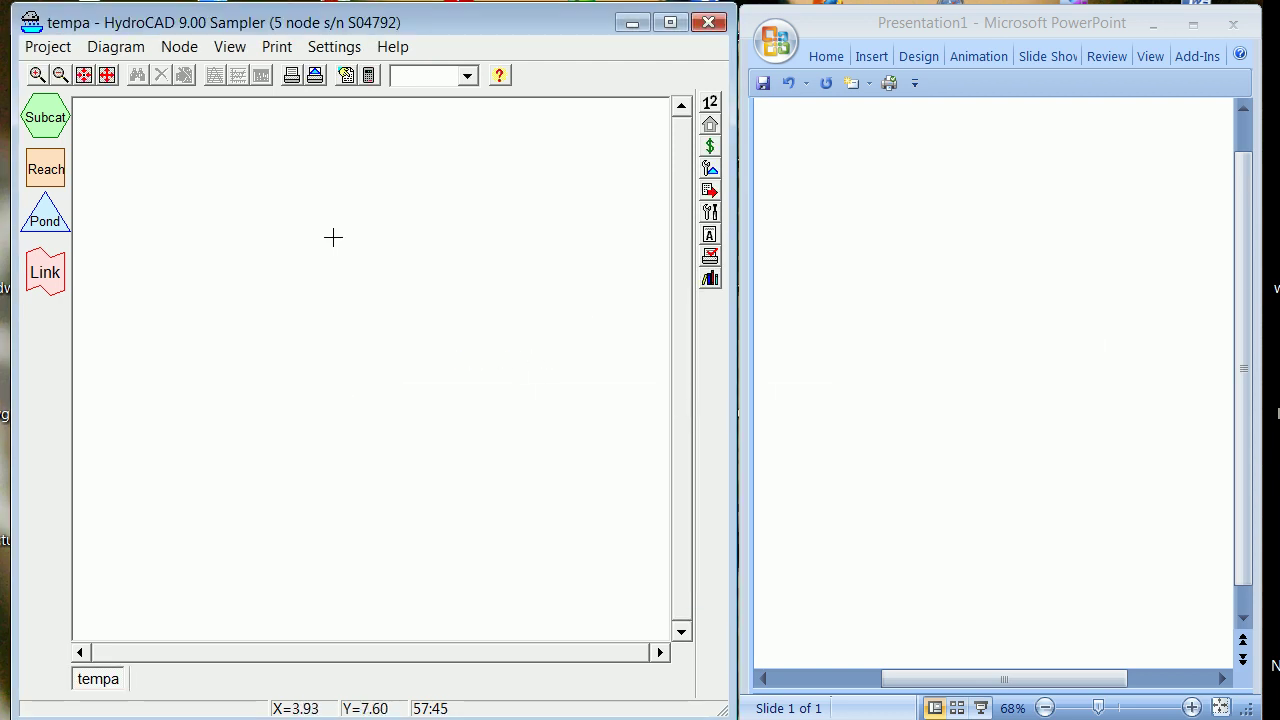
Step: In the Calculation Settings rainfall options, save a 100-yr event with 6.0-inch depth
{"action": "left_click", "coordinate": [369, 76]}
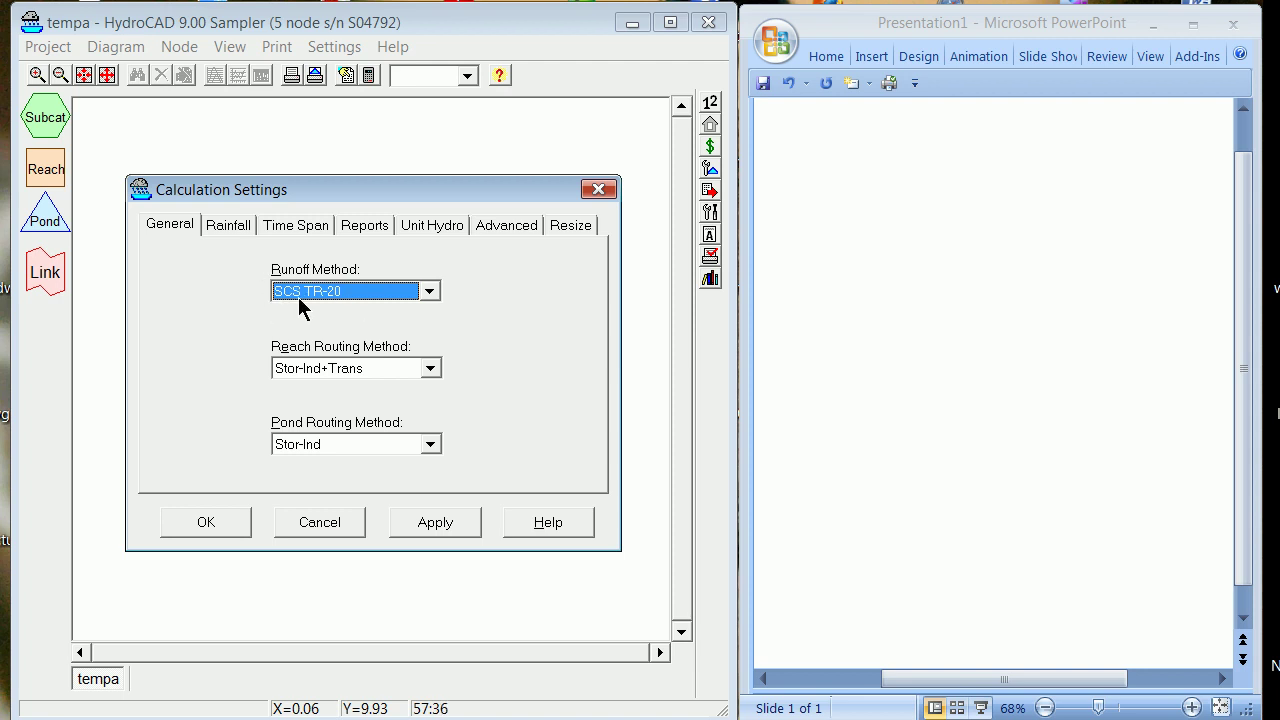
{"action": "left_click", "coordinate": [230, 225]}
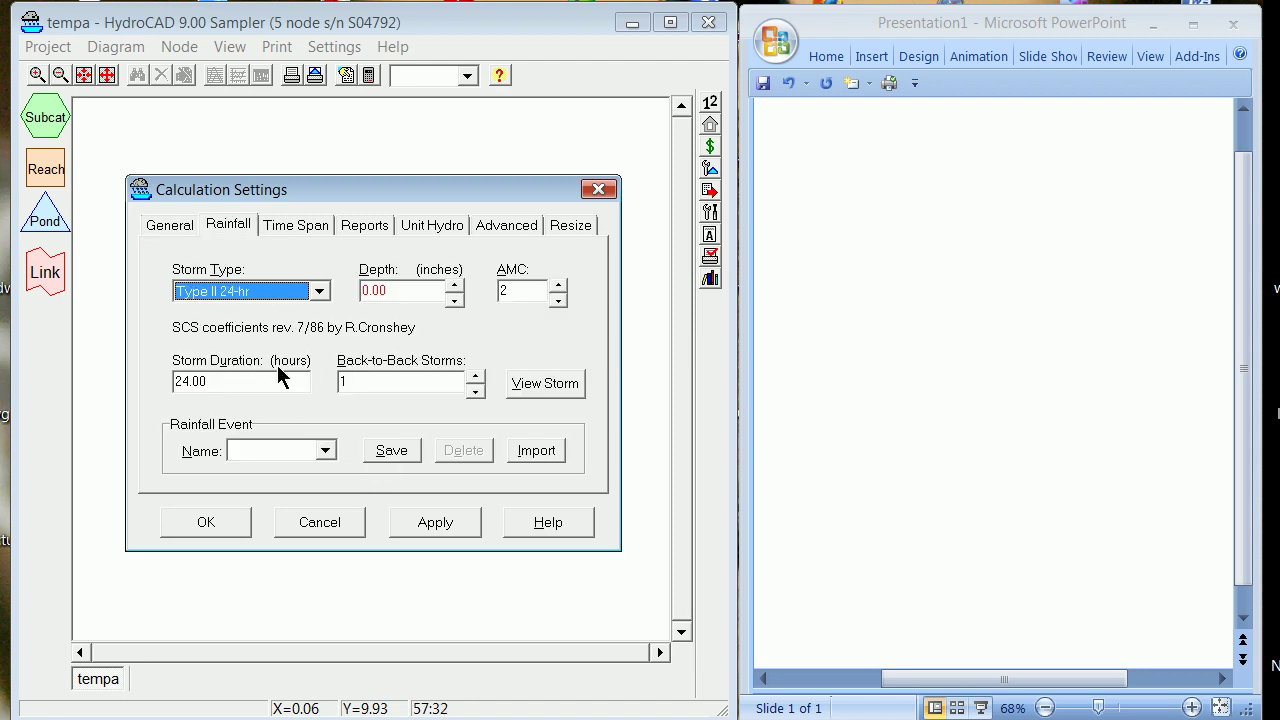
{"action": "left_click", "coordinate": [403, 294]}
{"action": "type", "text": "6"}
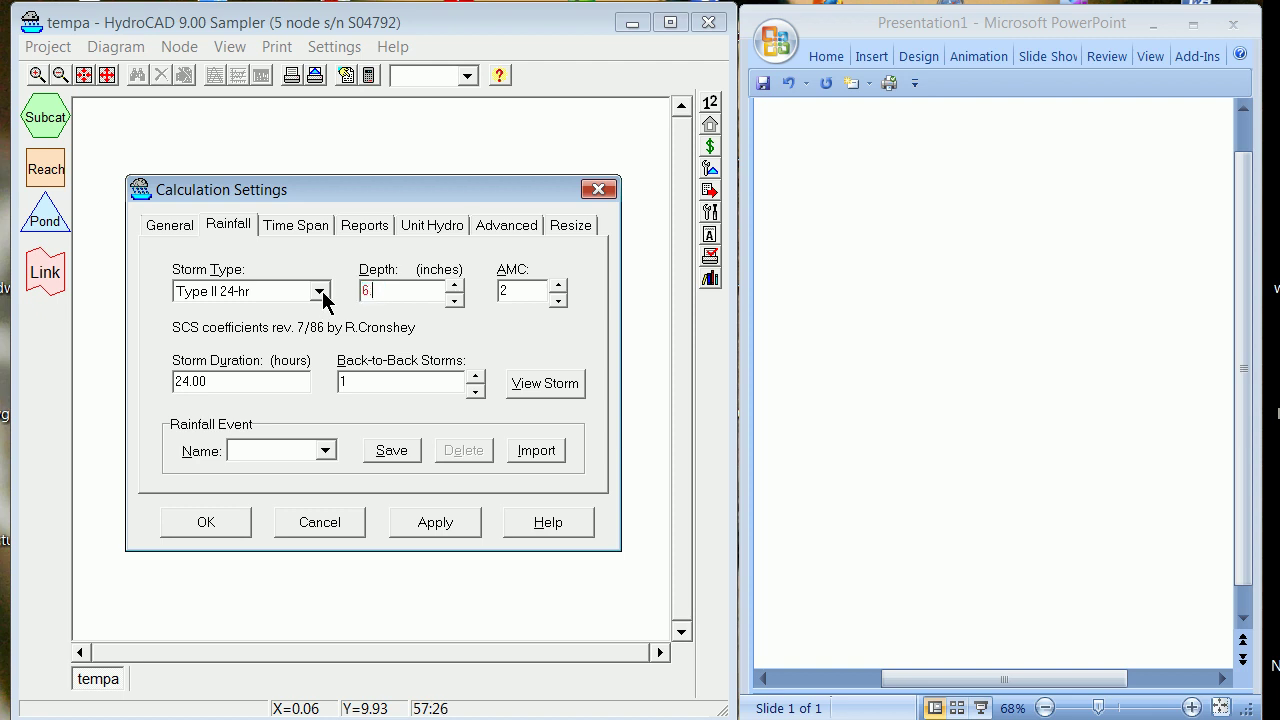
{"action": "type", "text": ".0"}
{"action": "left_click", "coordinate": [297, 450]}
{"action": "type", "text": "100-yr"}
{"action": "left_click", "coordinate": [388, 451]}
Step: Save a second rainfall event named 10-yr with a 4.2-inch depth
{"action": "left_click_drag", "start_coordinate": [404, 291], "coordinate": [355, 291]}
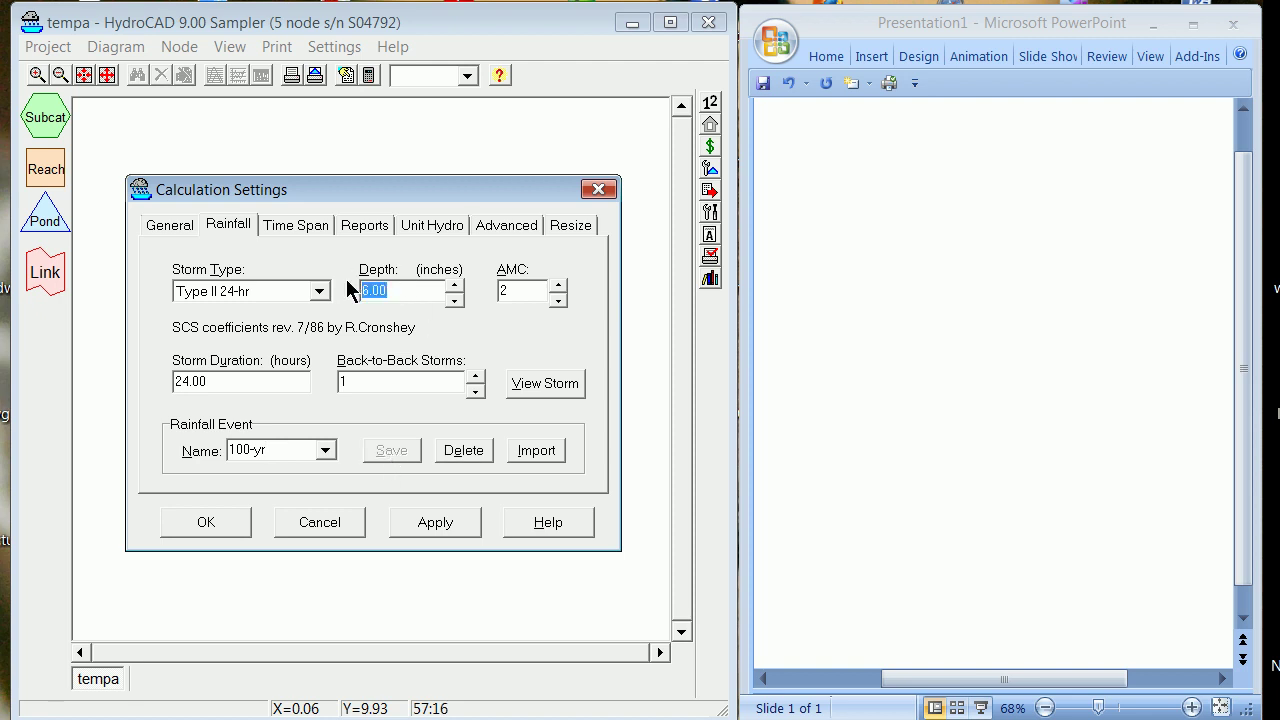
{"action": "type", "text": "4.2"}
{"action": "double_click", "coordinate": [241, 451]}
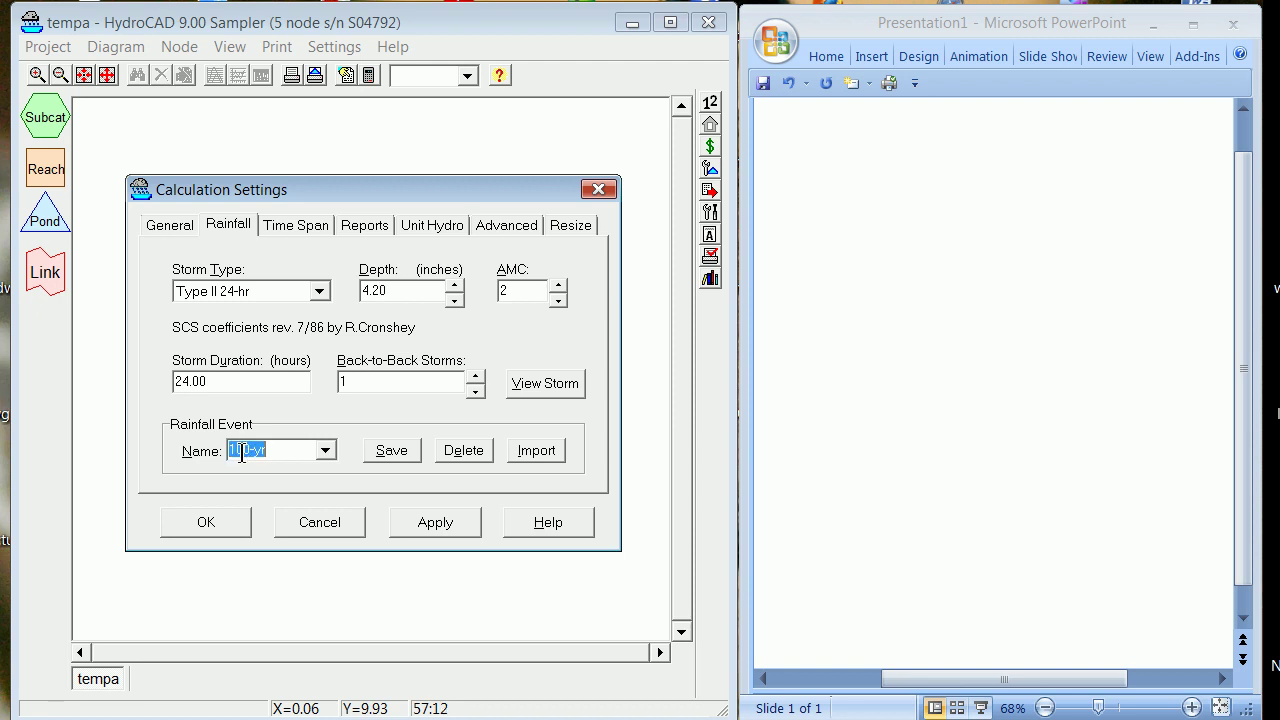
{"action": "left_click", "coordinate": [241, 451]}
{"action": "key", "text": "Delete"}
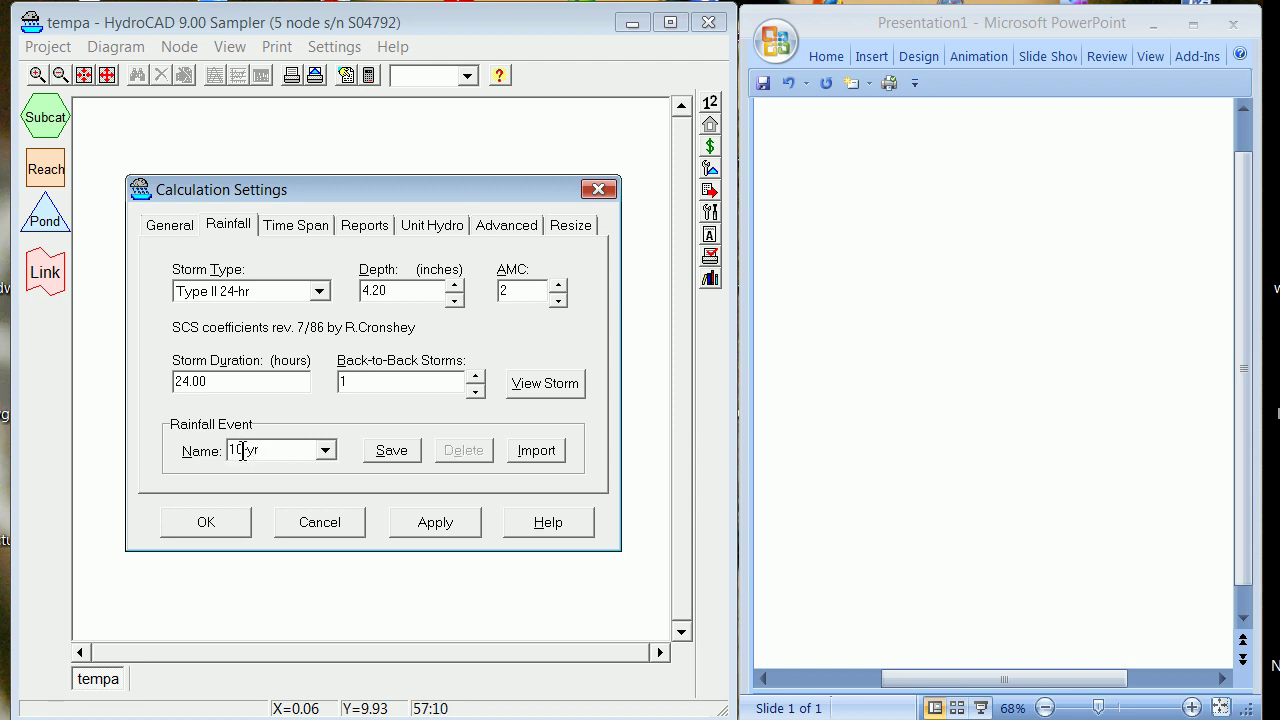
{"action": "left_click", "coordinate": [404, 451]}
Step: Graph the Type II 24-hr storm in depth and intensity, overlaying then removing Seattle 24-hr
{"action": "left_click", "coordinate": [549, 384]}
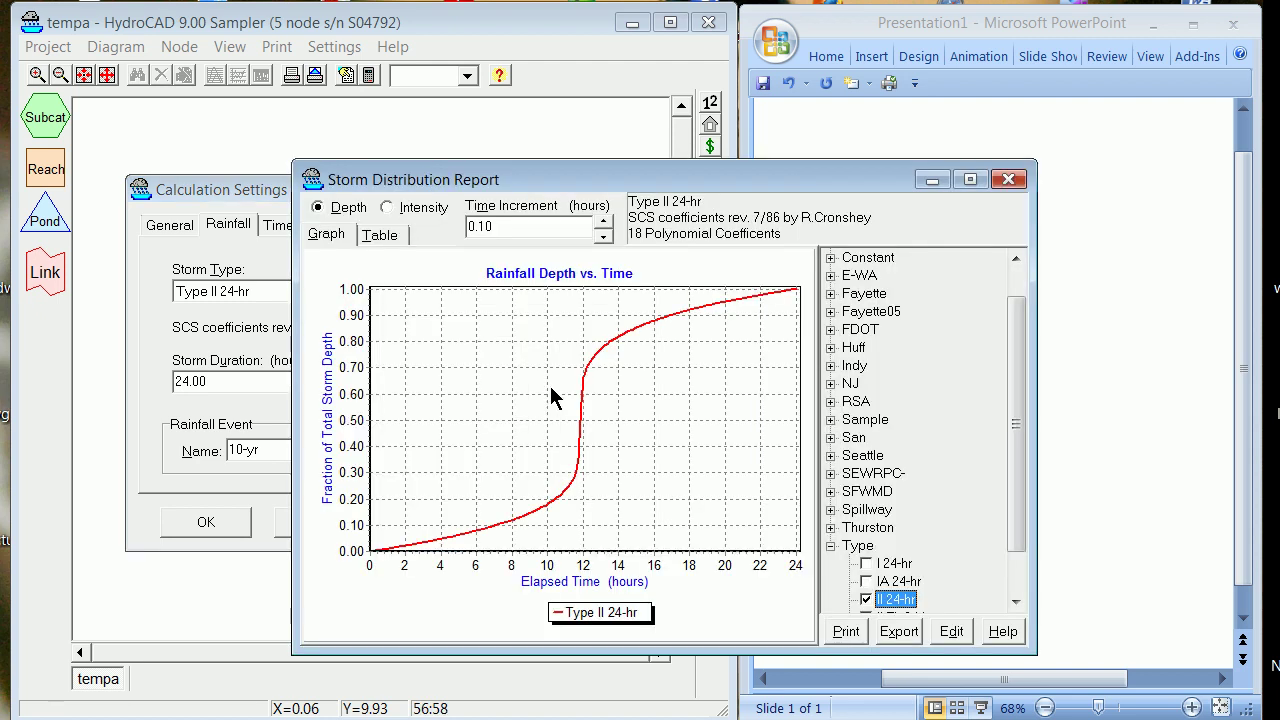
{"action": "left_click", "coordinate": [388, 210]}
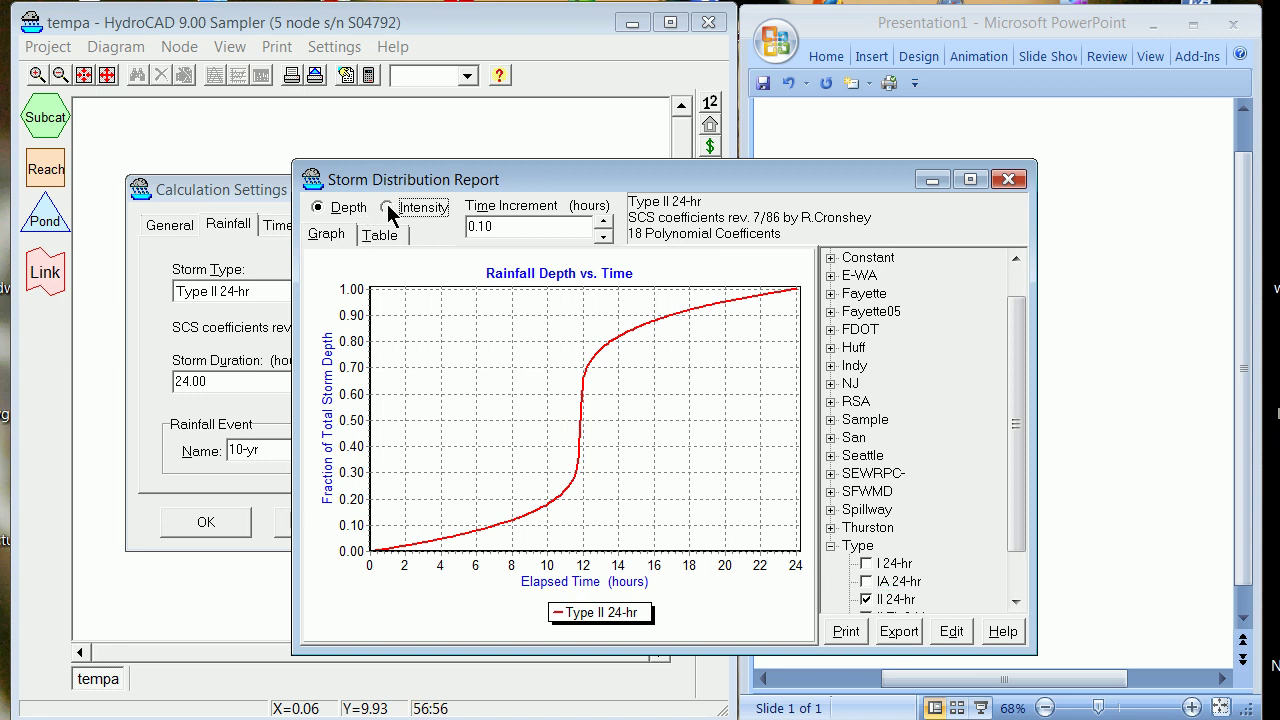
{"action": "left_click", "coordinate": [320, 210]}
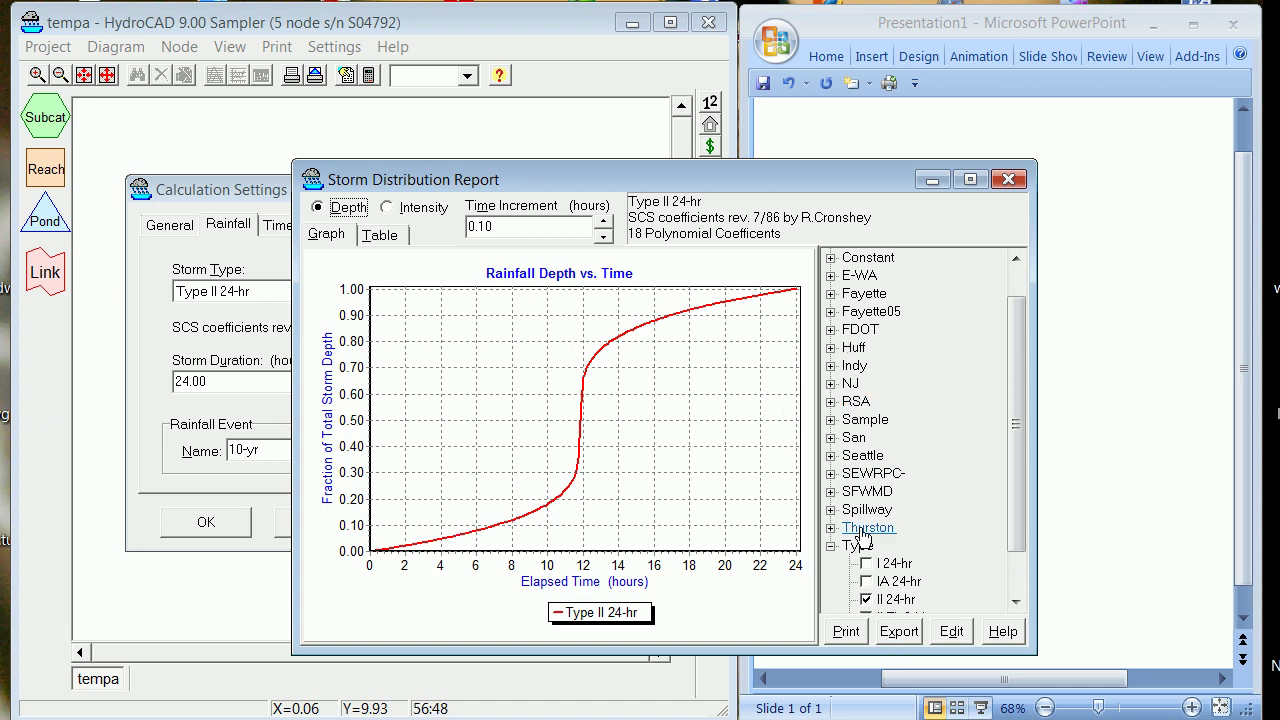
{"action": "left_click", "coordinate": [831, 456]}
{"action": "left_click", "coordinate": [866, 474]}
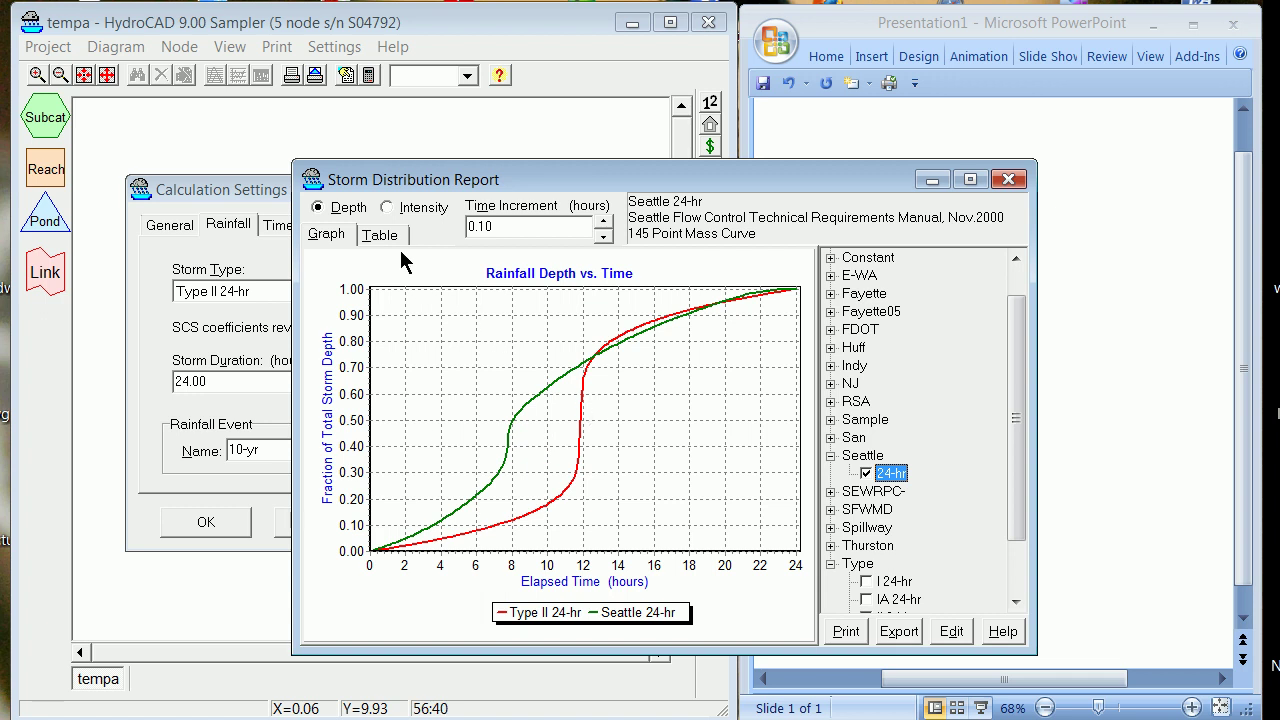
{"action": "left_click", "coordinate": [387, 208]}
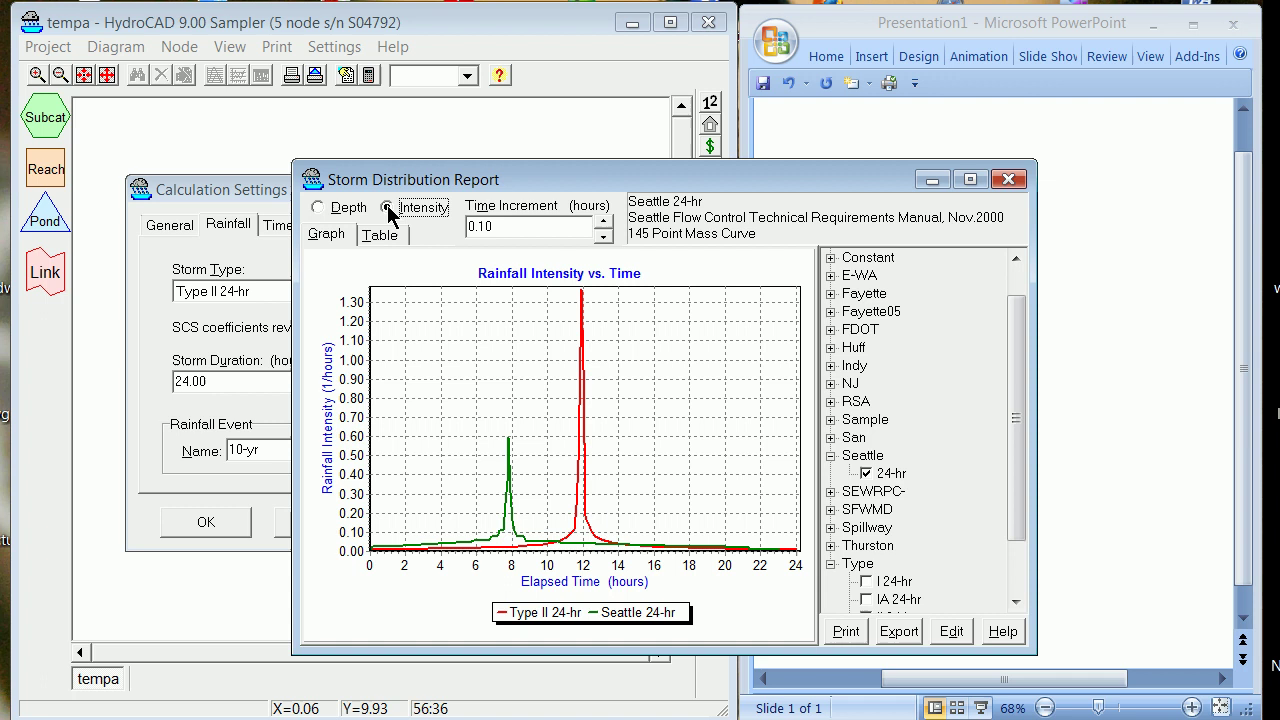
{"action": "left_click", "coordinate": [867, 474]}
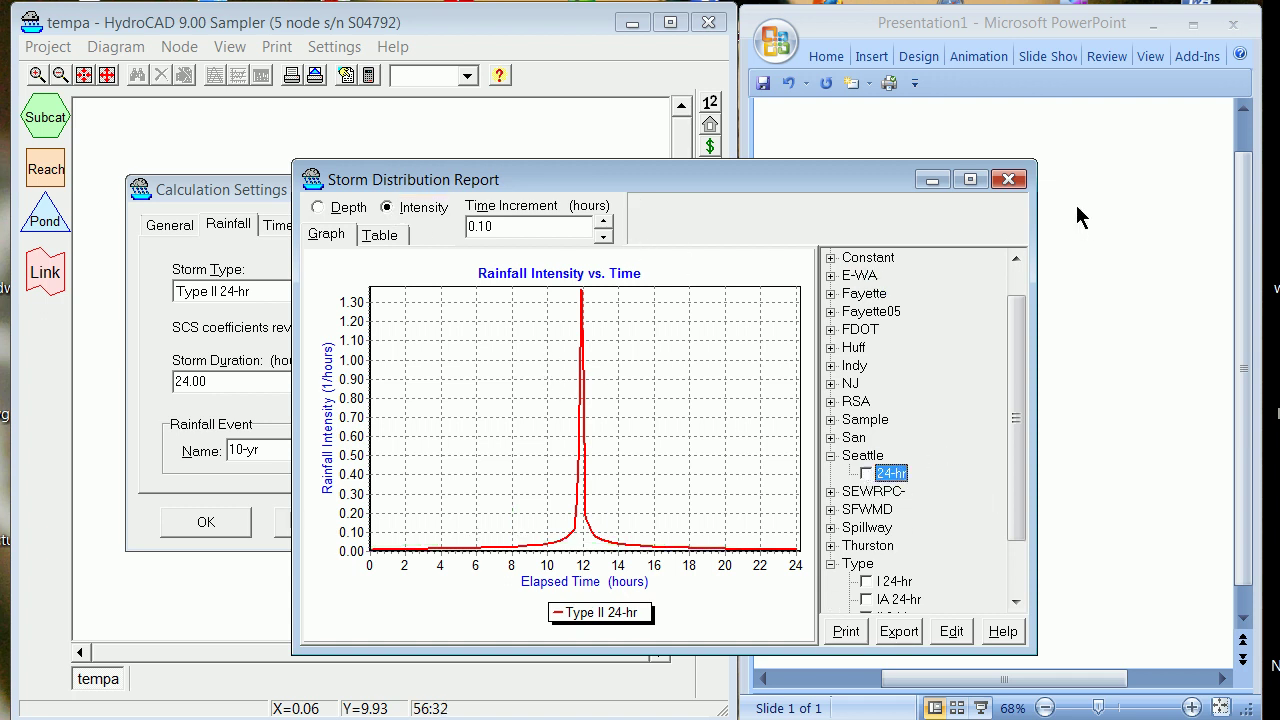
Step: Close the storm report and apply the settings, making 10-yr the current storm
{"action": "left_click", "coordinate": [1008, 179]}
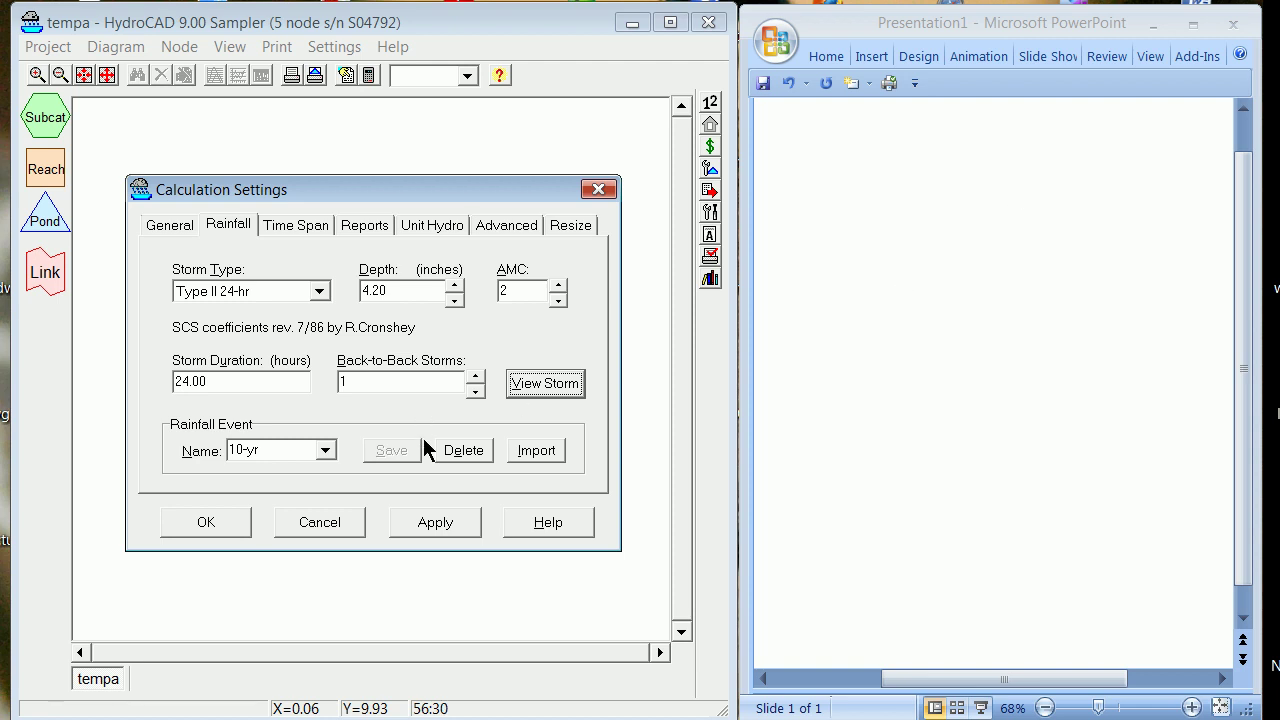
{"action": "left_click", "coordinate": [447, 522]}
{"action": "left_click", "coordinate": [238, 522]}
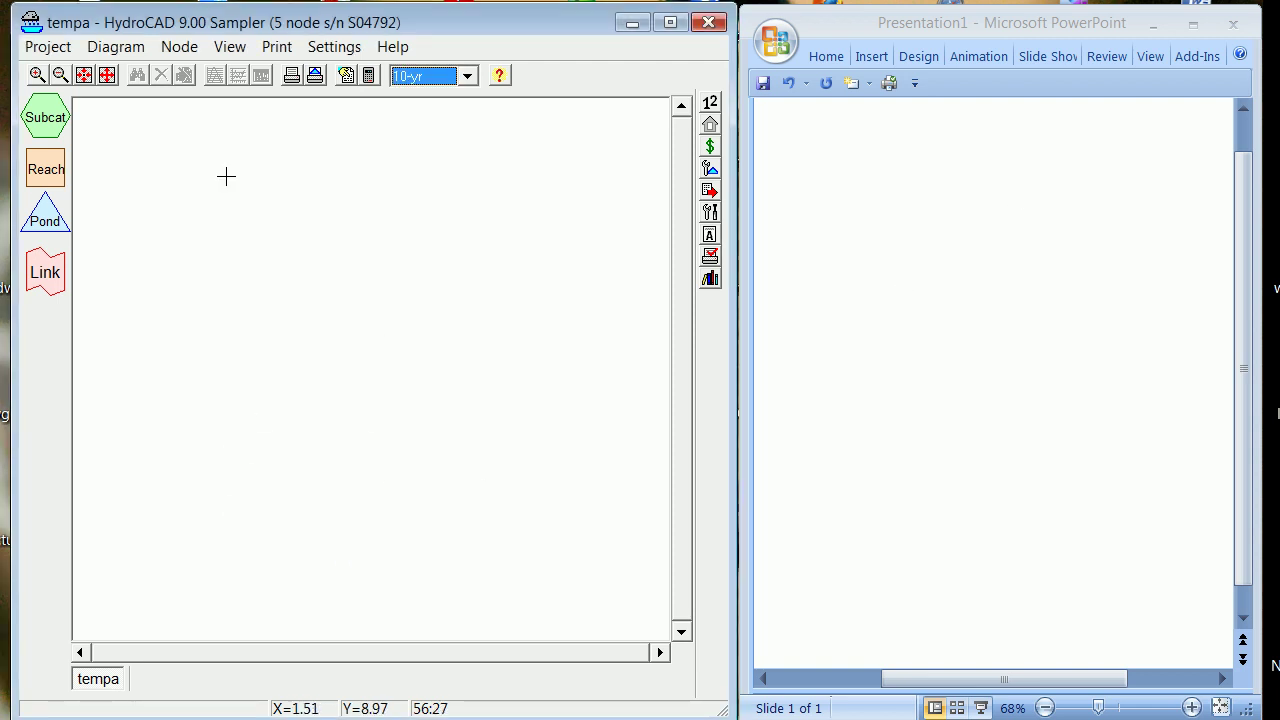
Step: Add subcatchment 1S to the diagram with a 1-acre area at CN 98
{"action": "left_click_drag", "start_coordinate": [42, 118], "coordinate": [230, 215]}
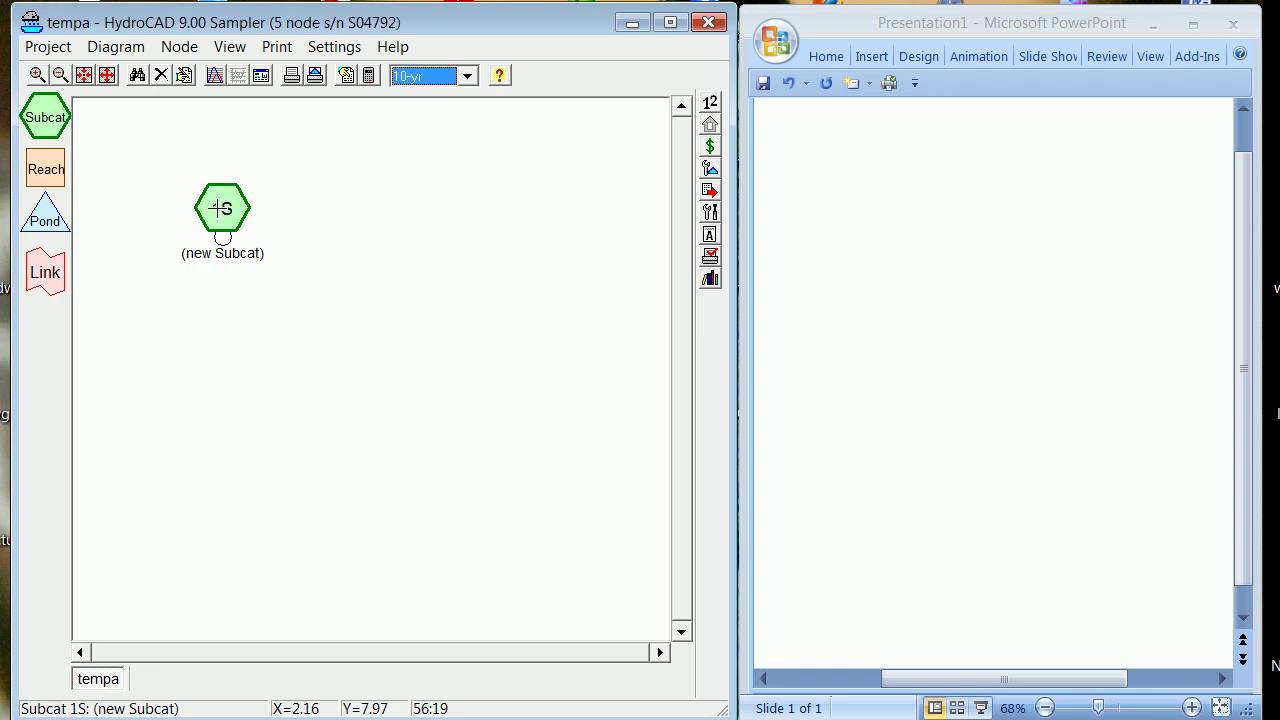
{"action": "right_click", "coordinate": [224, 208]}
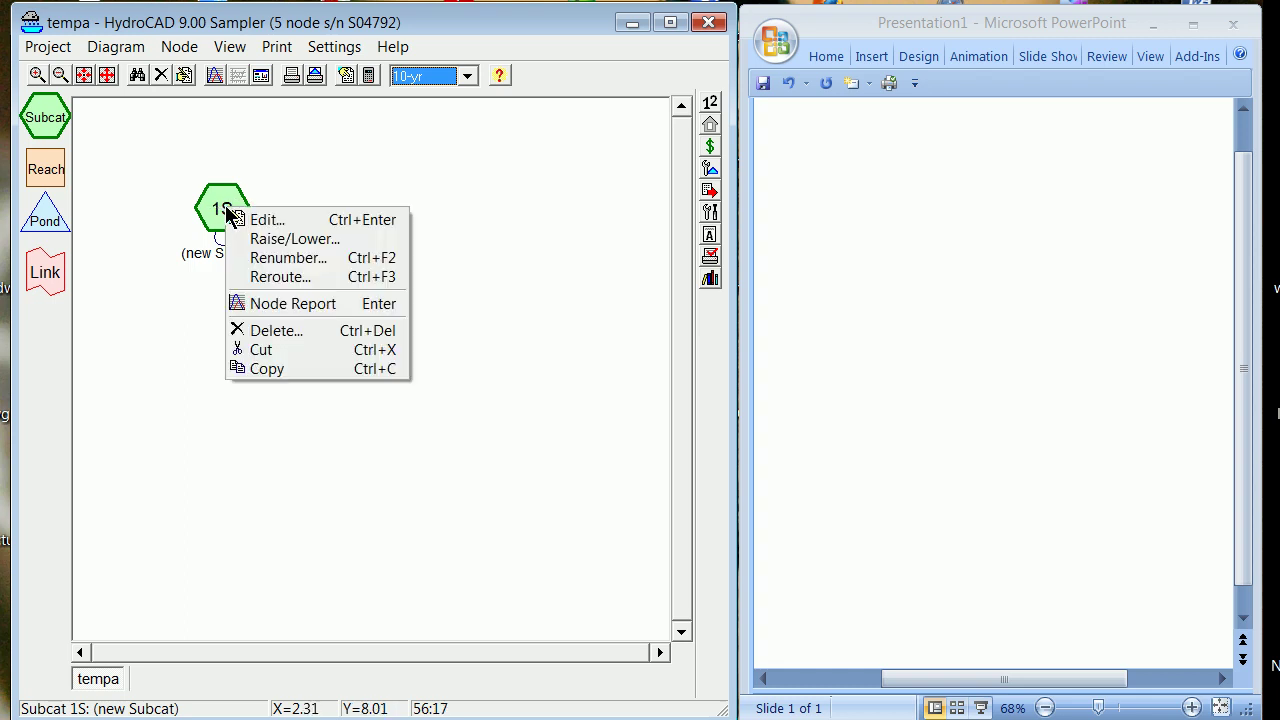
{"action": "left_click", "coordinate": [255, 220]}
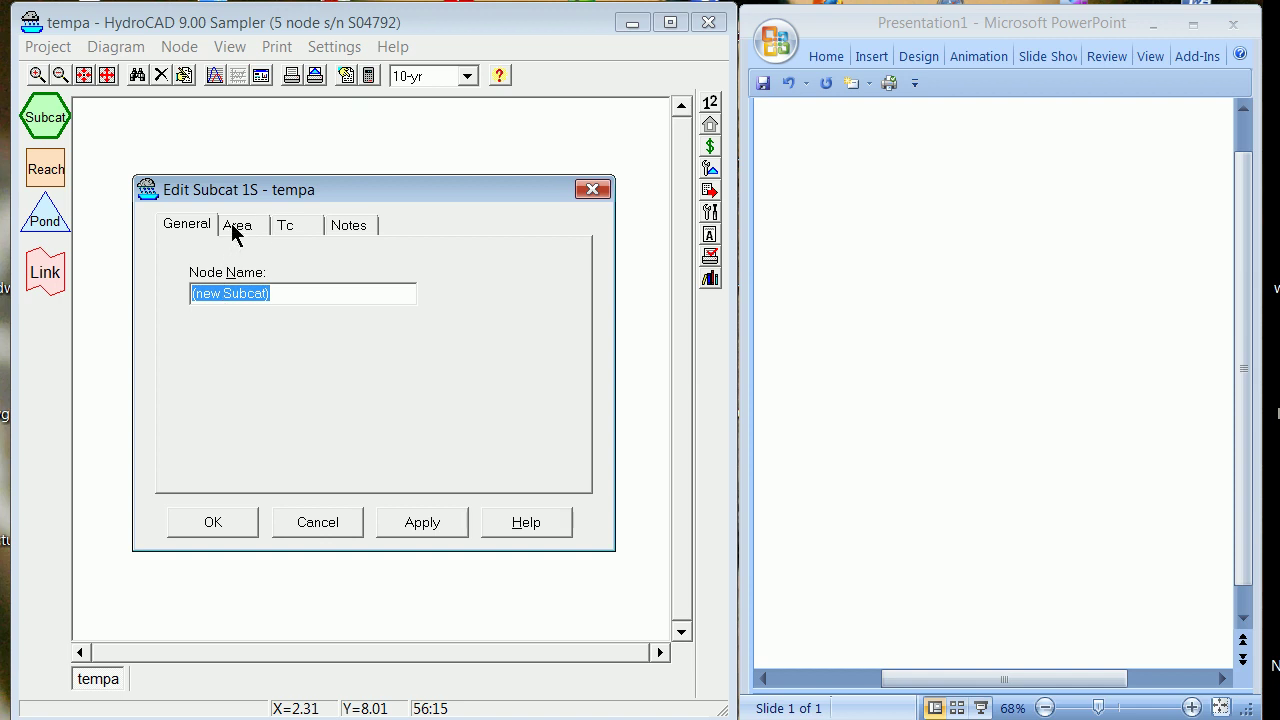
{"action": "left_click", "coordinate": [238, 227]}
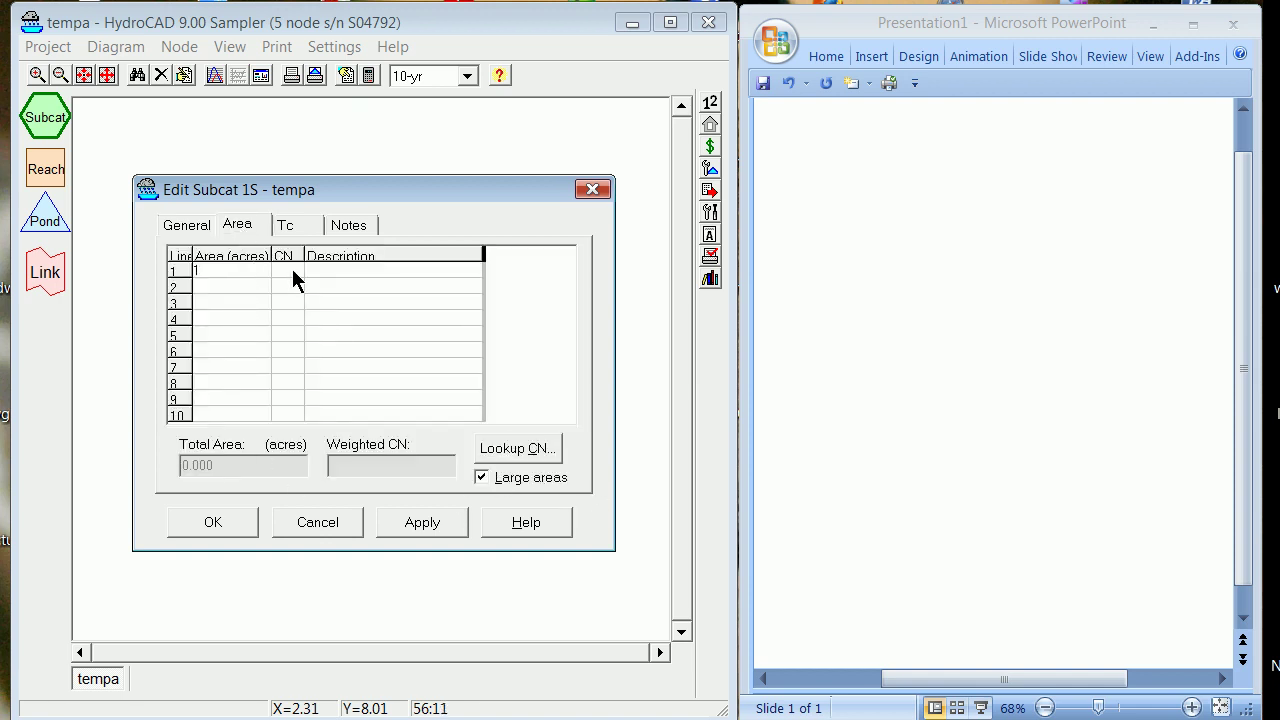
{"action": "key", "text": "Tab"}
{"action": "type", "text": "98"}
{"action": "left_click", "coordinate": [243, 522]}
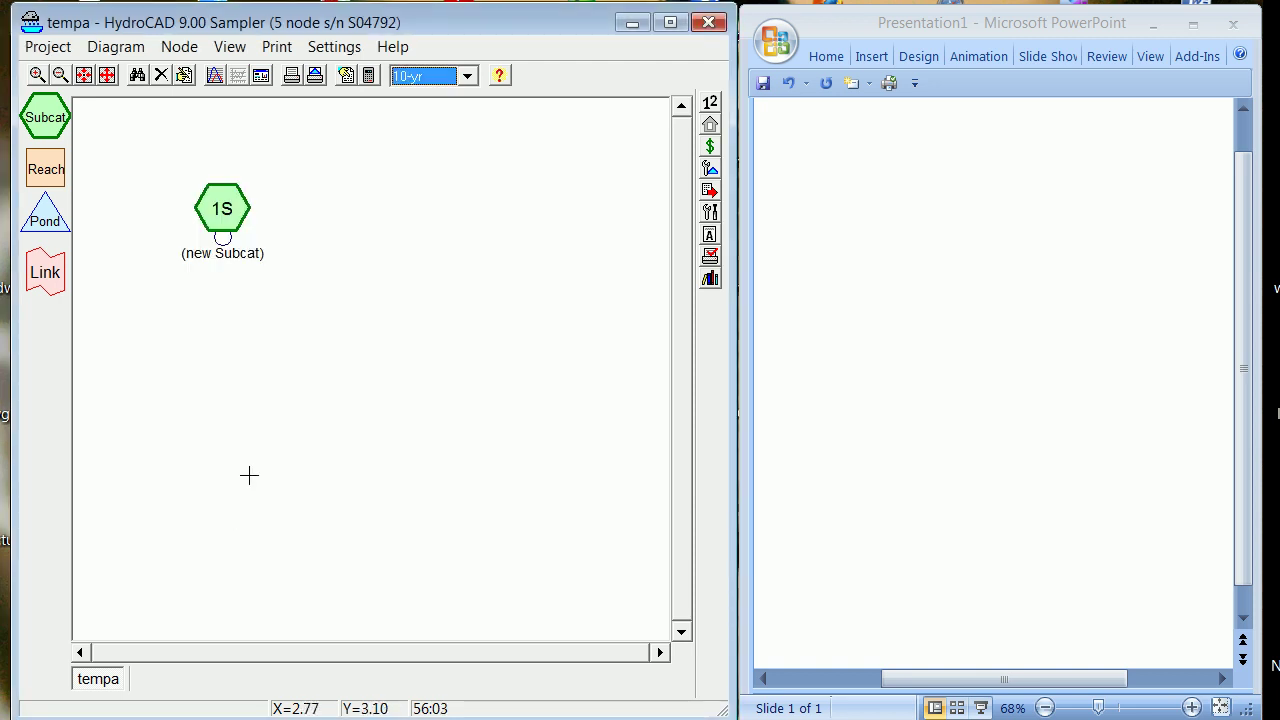
Step: Give subcatchment 1S a 5.0-minute Direct Entry Tc segment labelled 'direct entry'
{"action": "right_click", "coordinate": [220, 208]}
{"action": "left_click", "coordinate": [261, 225]}
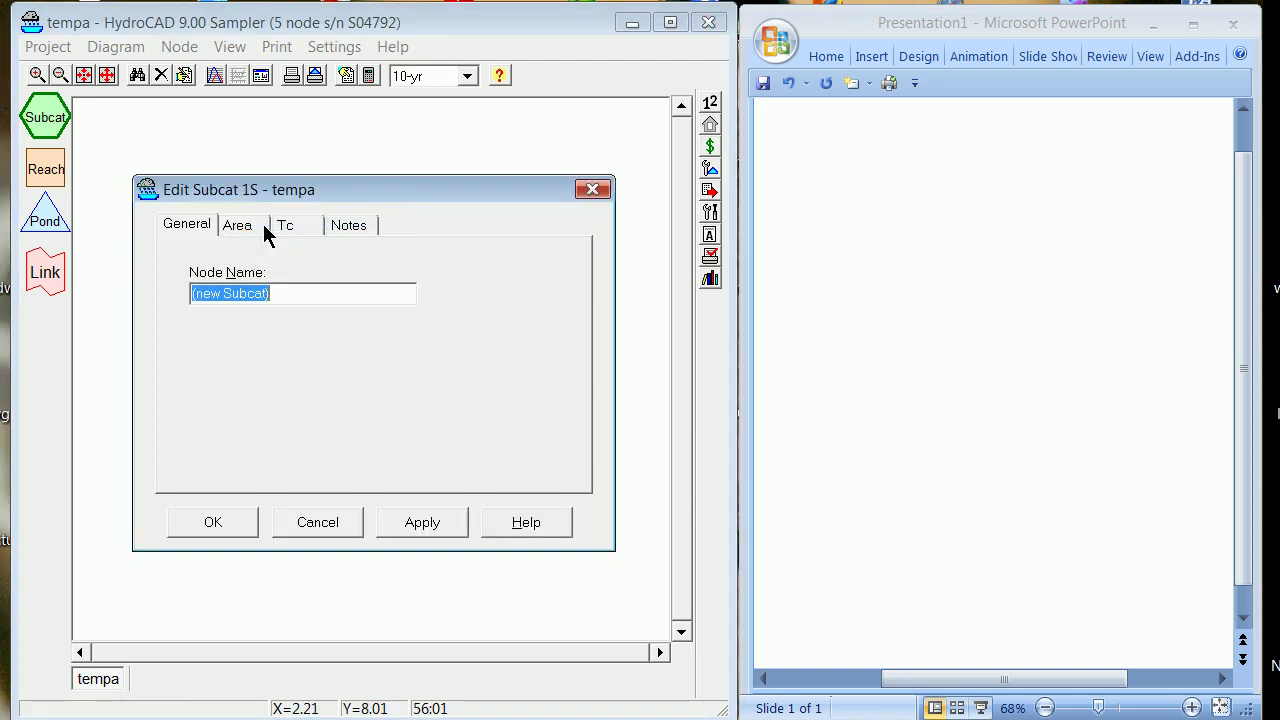
{"action": "left_click", "coordinate": [252, 225]}
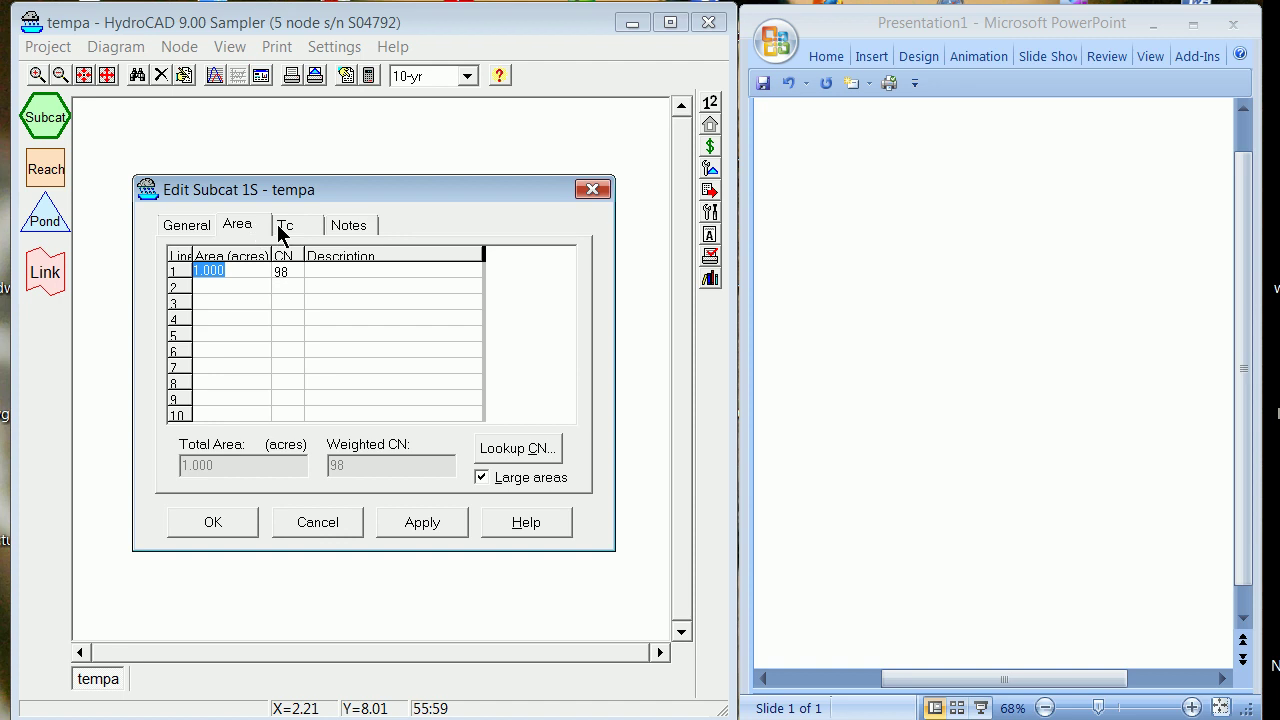
{"action": "left_click", "coordinate": [281, 224]}
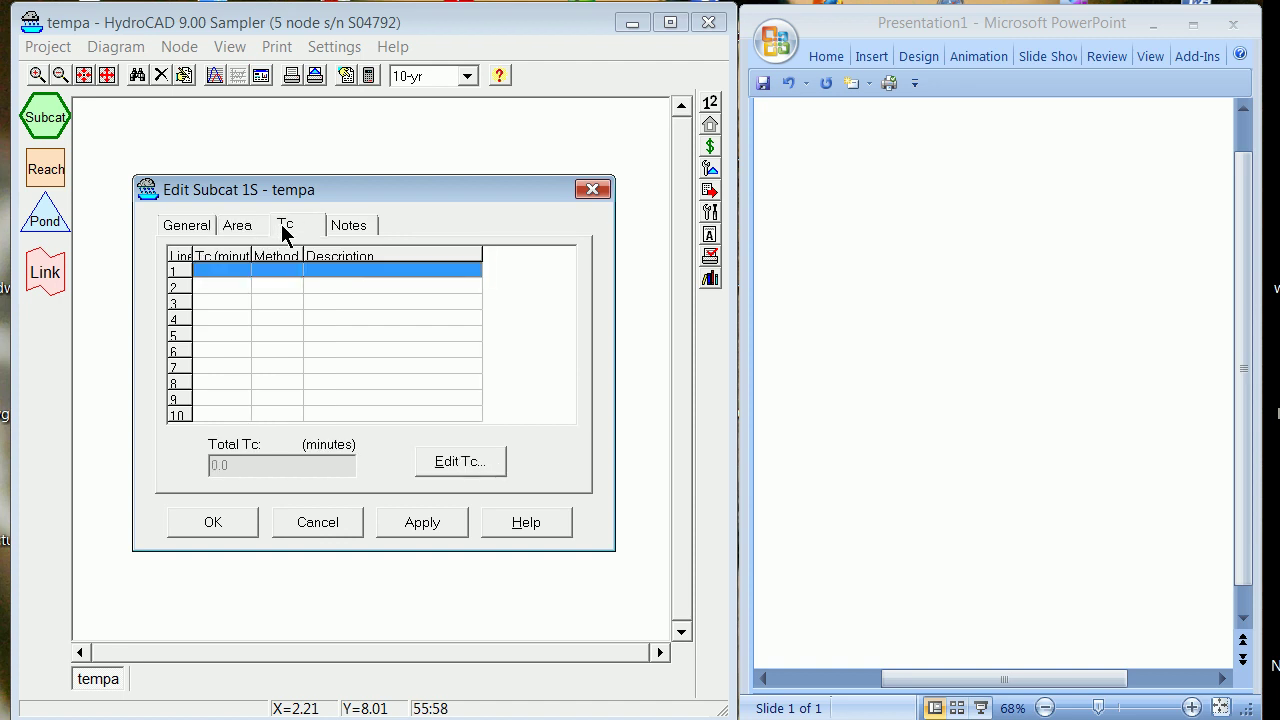
{"action": "left_click", "coordinate": [446, 461]}
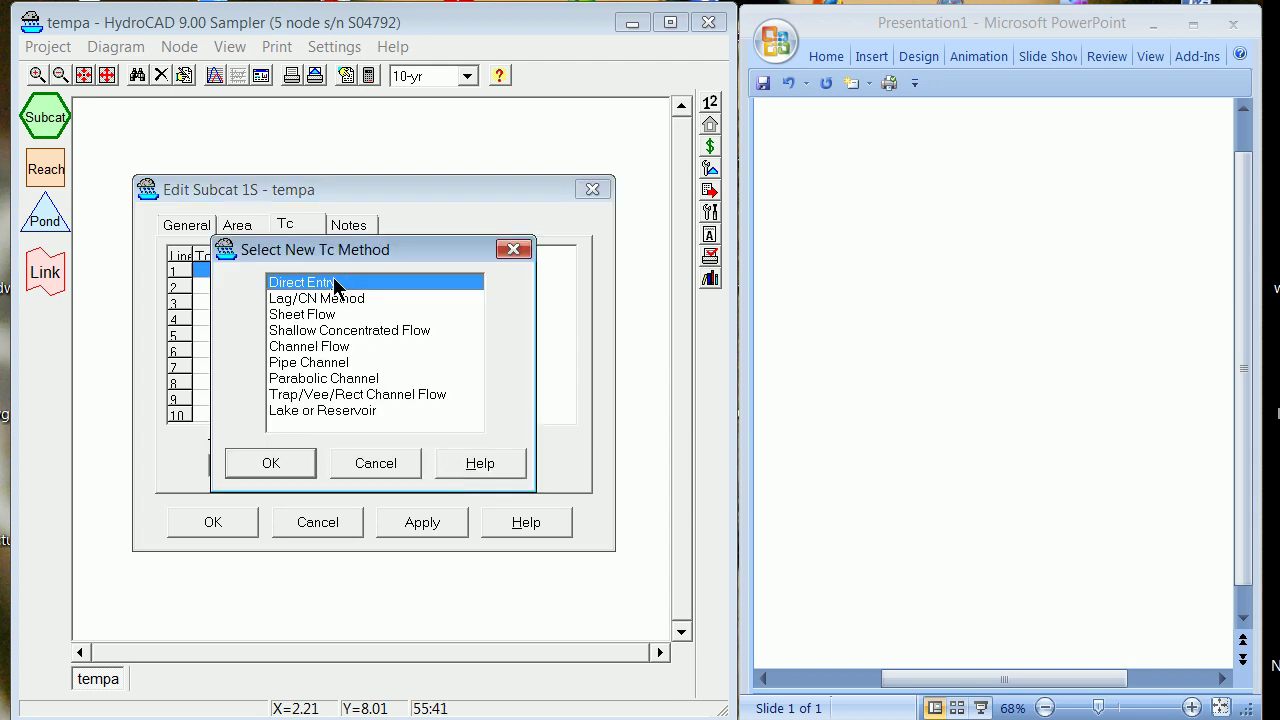
{"action": "left_click", "coordinate": [289, 468]}
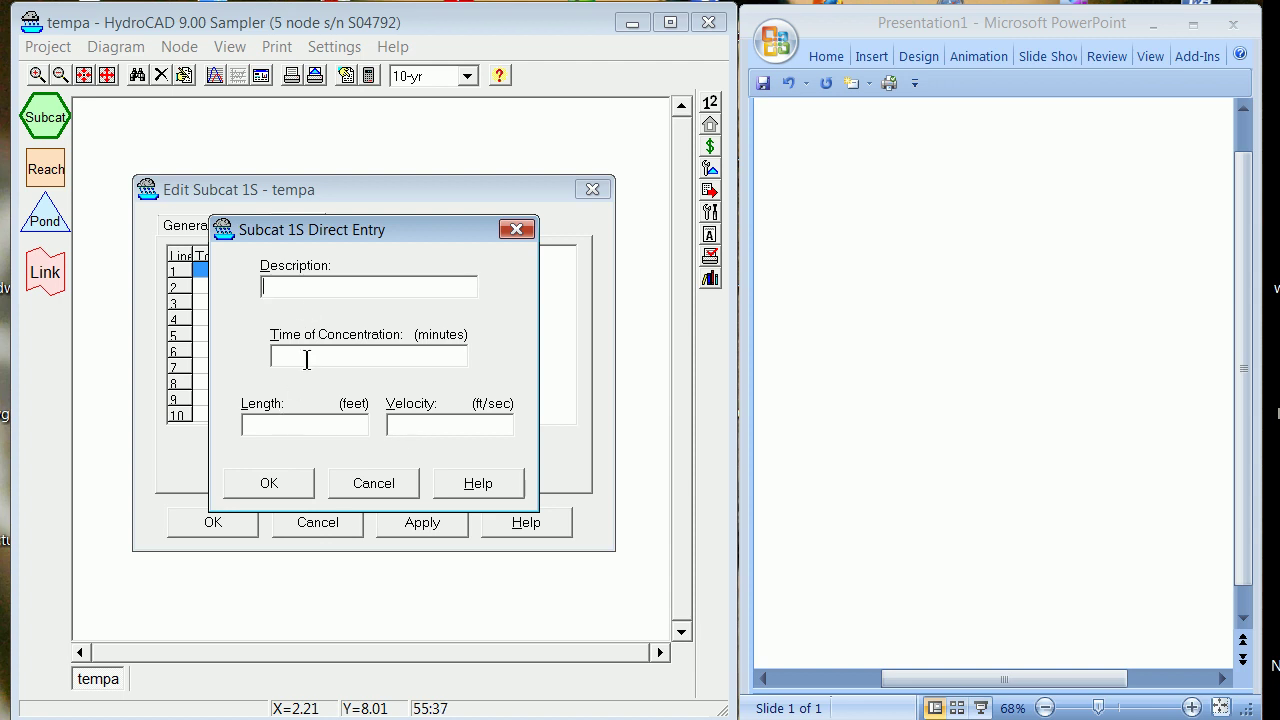
{"action": "left_click", "coordinate": [290, 288]}
{"action": "type", "text": "direct entry"}
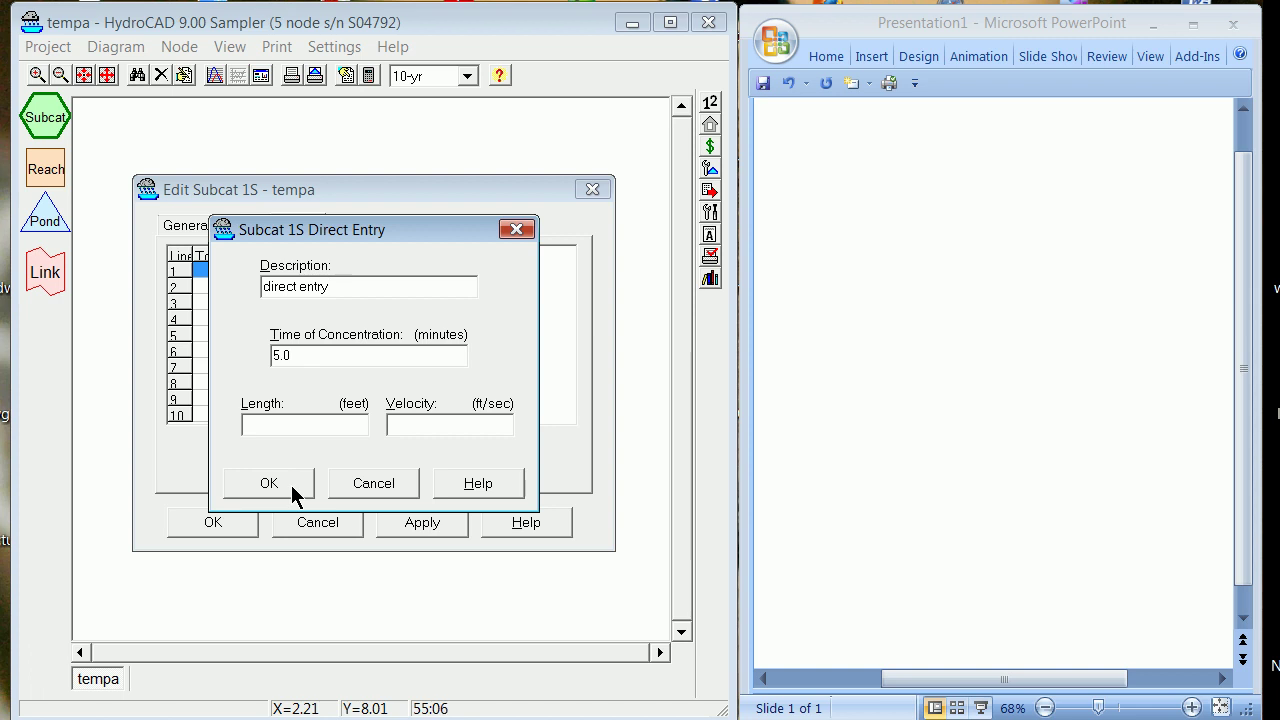
{"action": "left_click", "coordinate": [268, 483]}
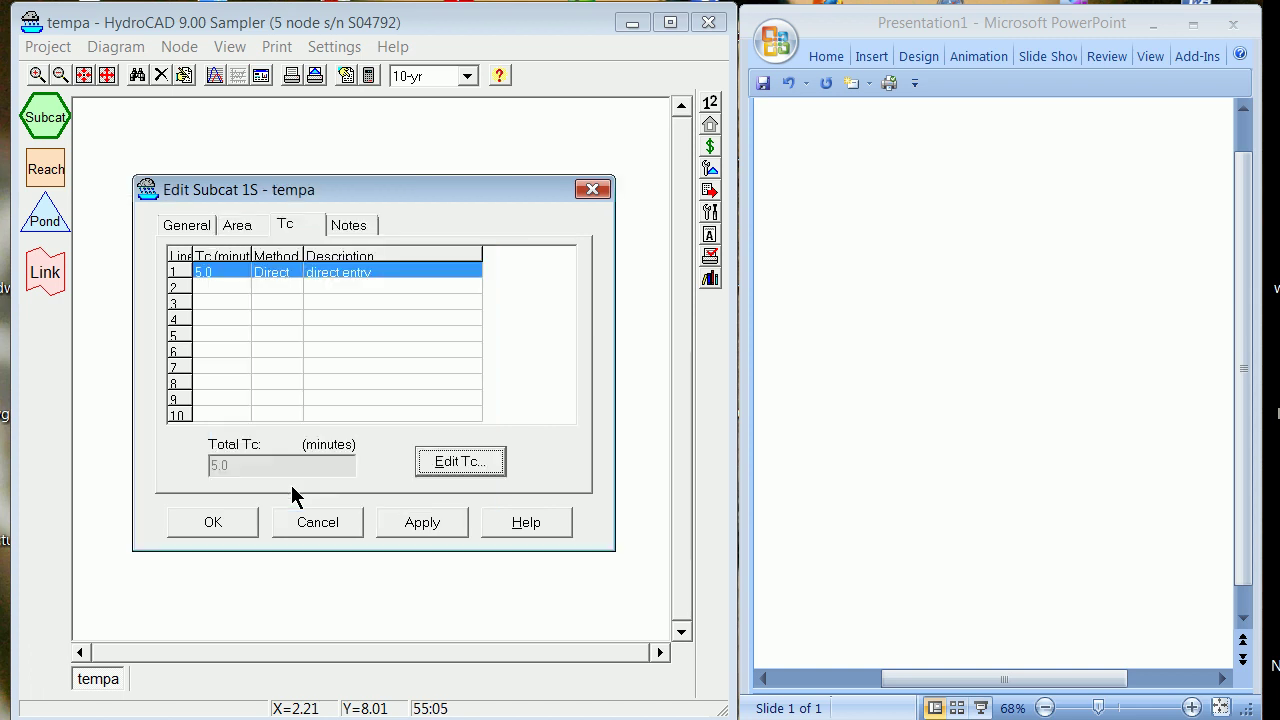
Step: Save subcatchment 1S and view its node report hydrograph, peaking at 6.03 cfs
{"action": "left_click", "coordinate": [348, 225]}
{"action": "left_click", "coordinate": [213, 522]}
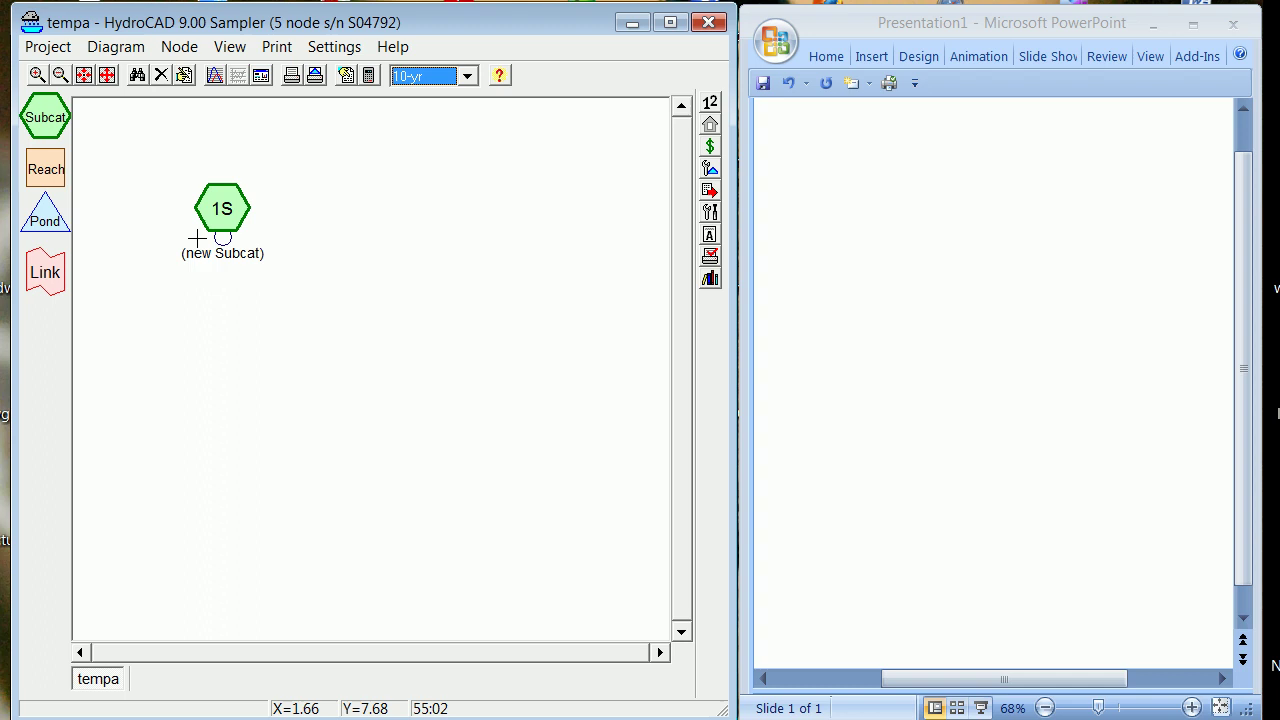
{"action": "right_click", "coordinate": [220, 197]}
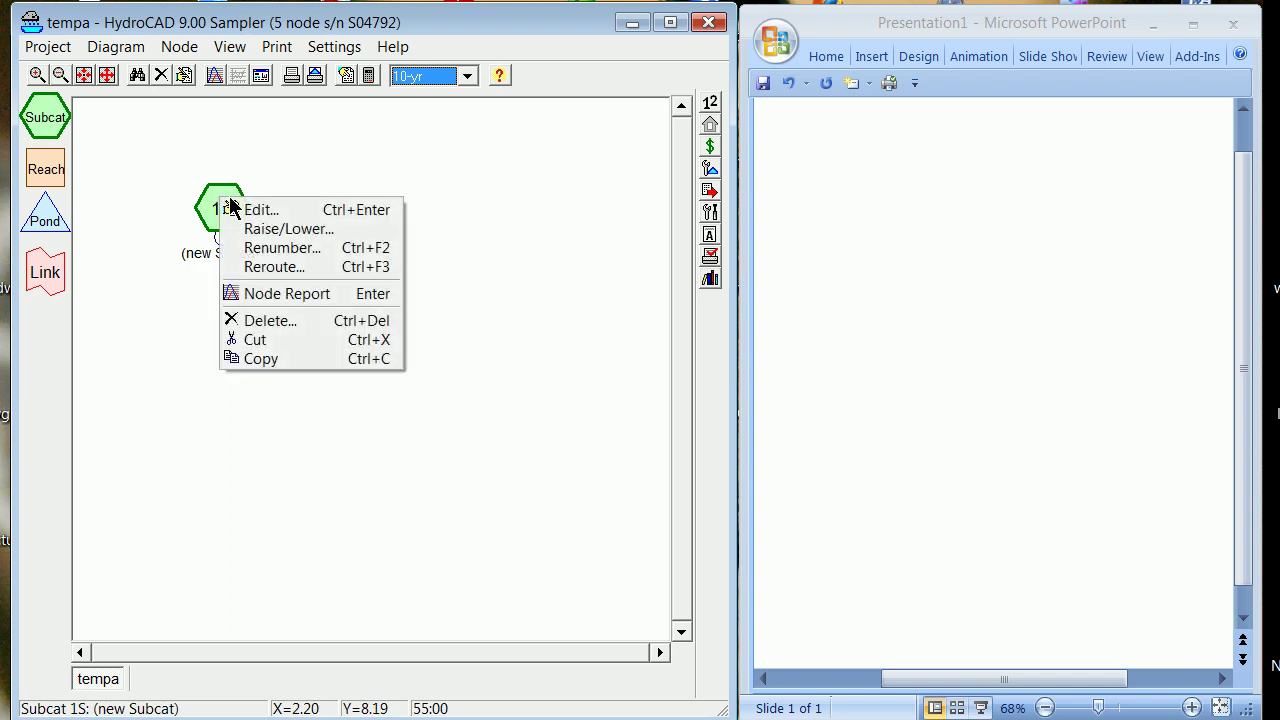
{"action": "left_click", "coordinate": [313, 305]}
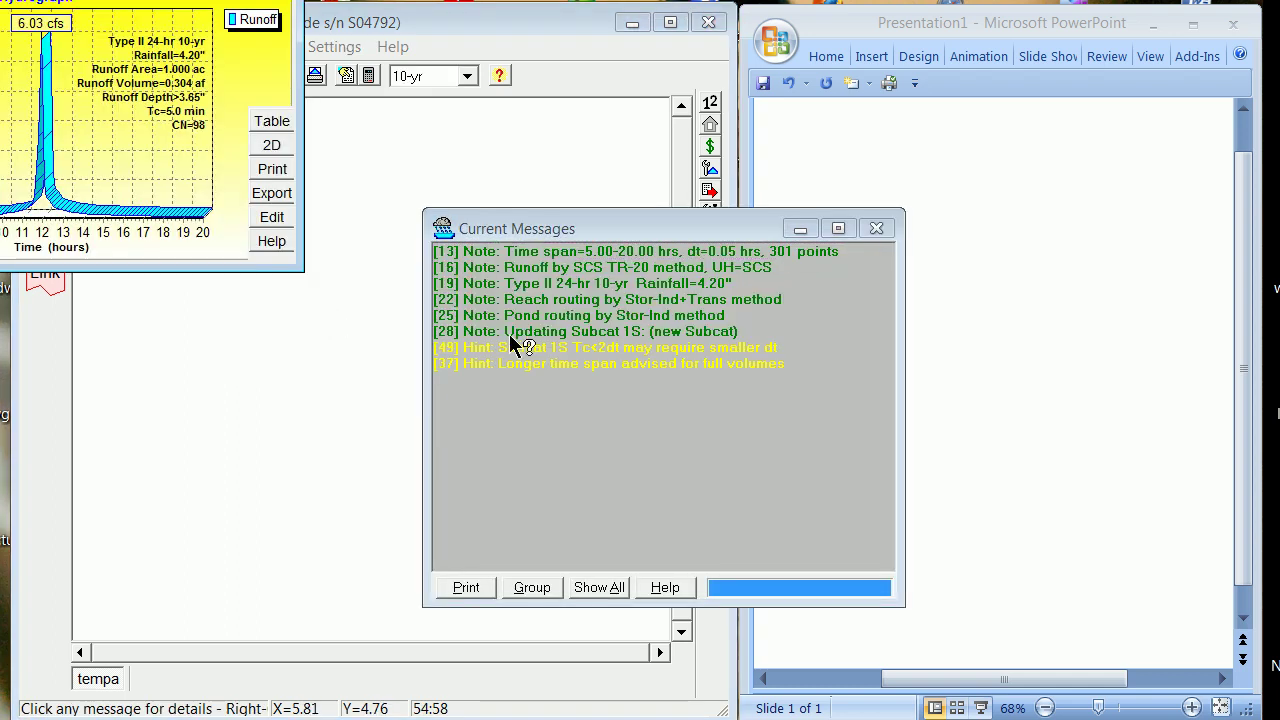
{"action": "left_click_drag", "start_coordinate": [255, 80], "coordinate": [269, 89]}
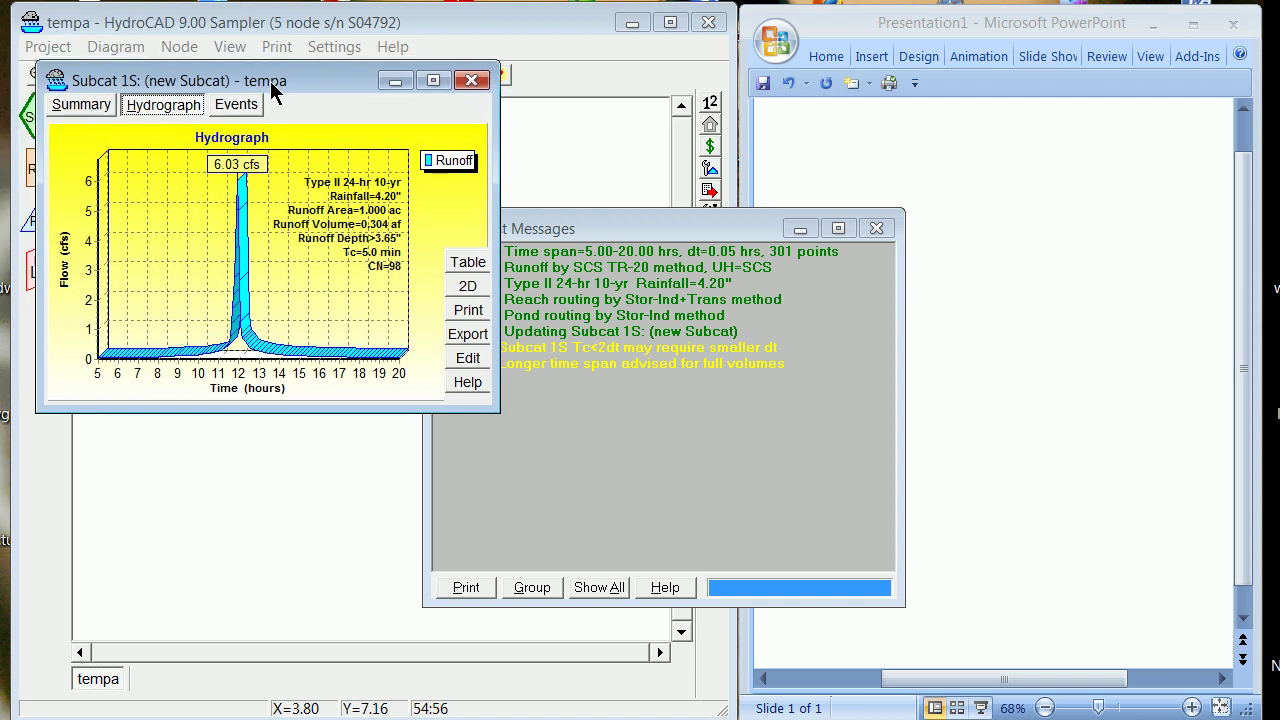
{"action": "left_click", "coordinate": [876, 228]}
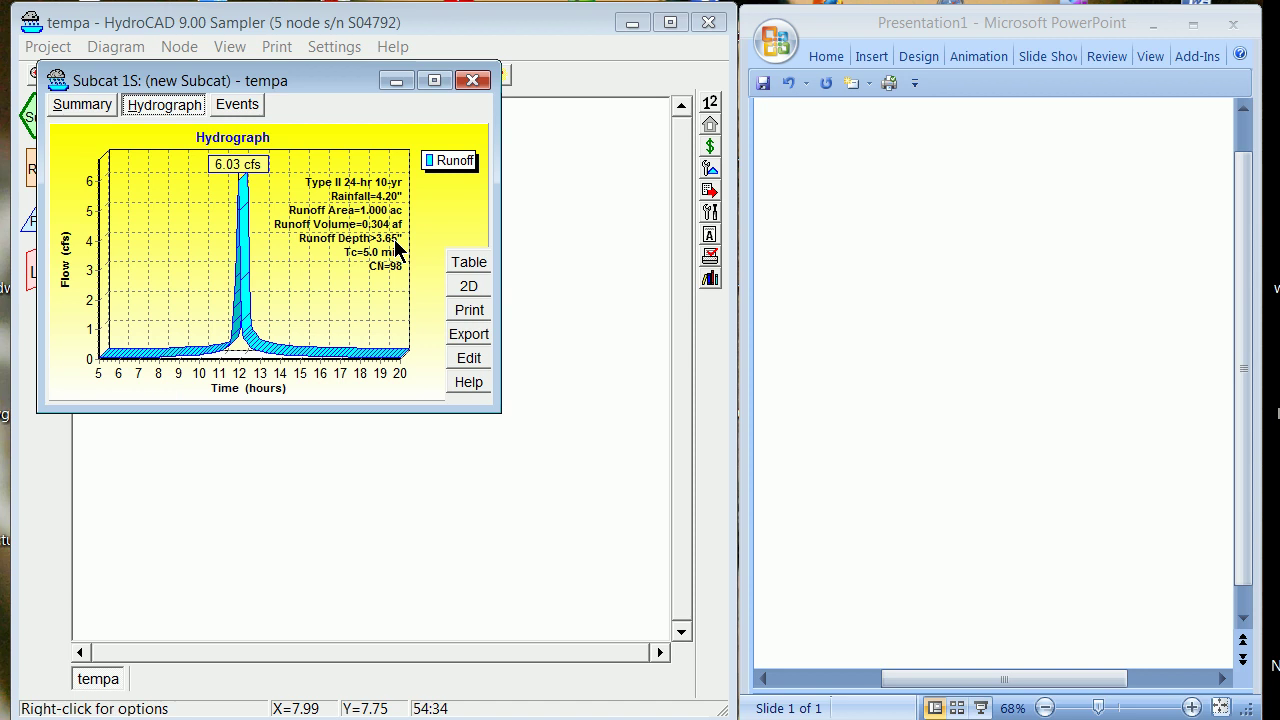
Step: Switch the storm to 100-yr and review 1S's node report, peaking at 8.65 cfs
{"action": "left_click", "coordinate": [472, 80]}
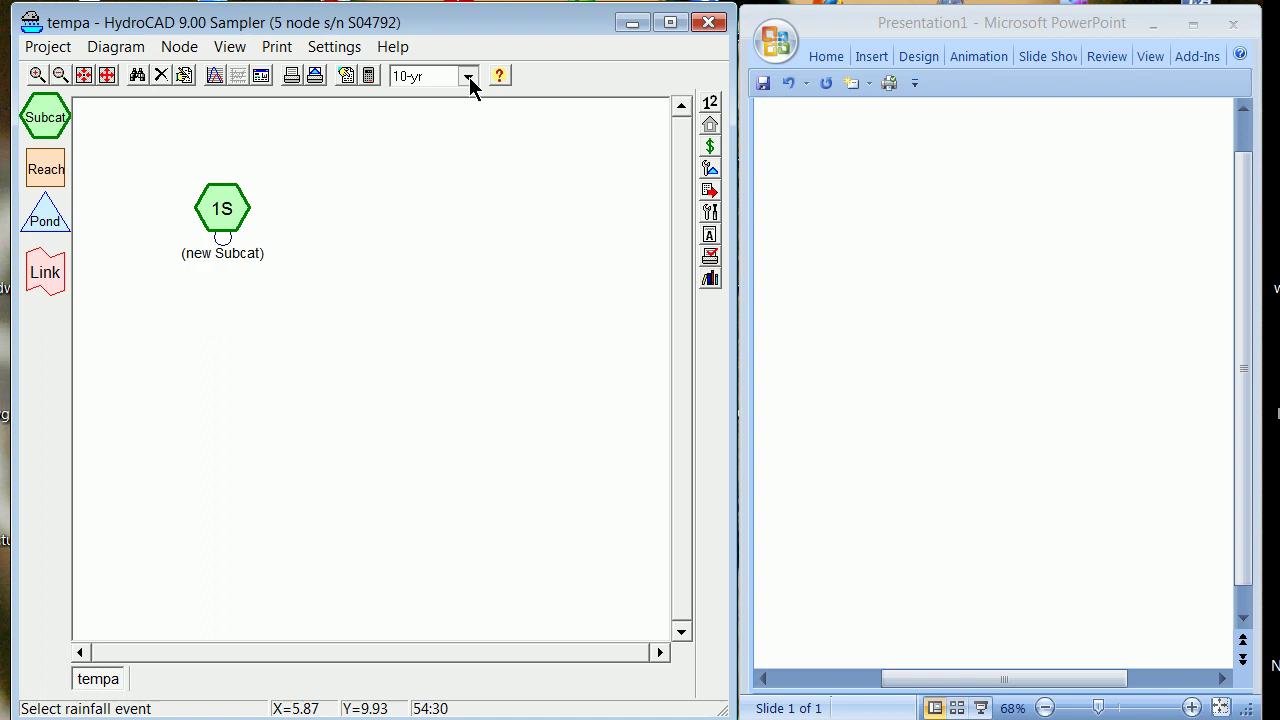
{"action": "left_click", "coordinate": [469, 77]}
{"action": "left_click", "coordinate": [464, 108]}
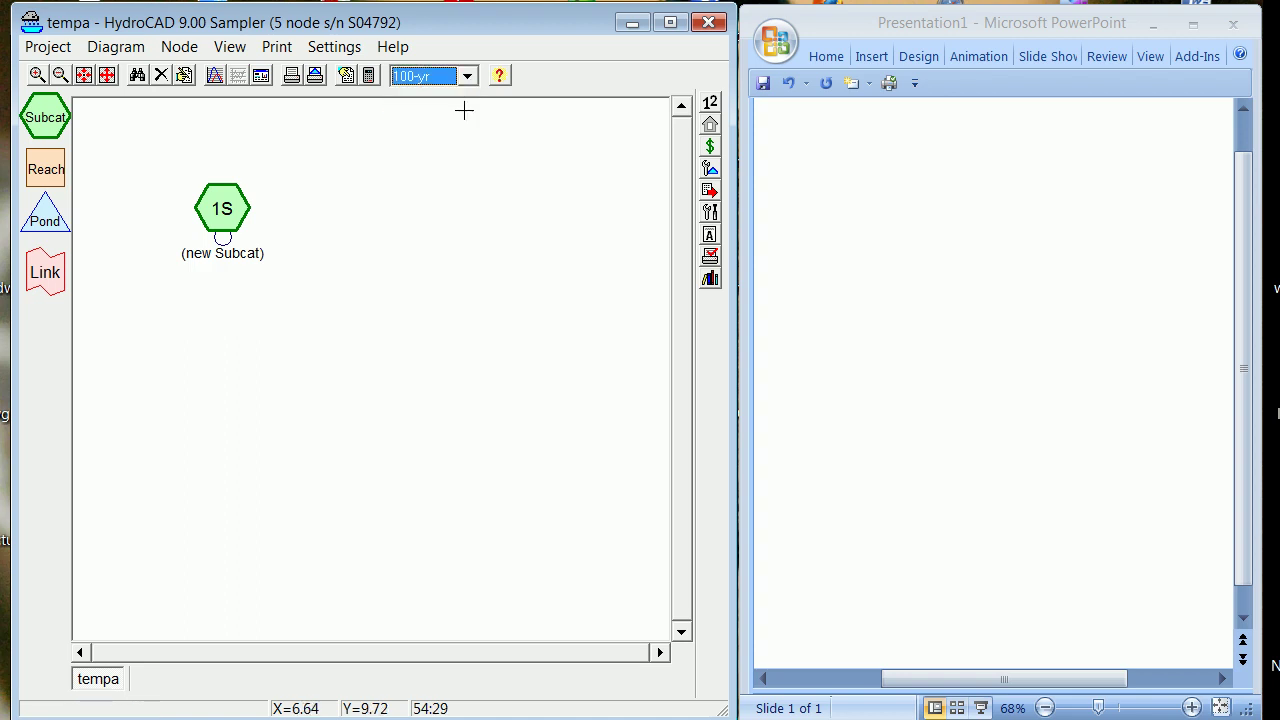
{"action": "right_click", "coordinate": [218, 205]}
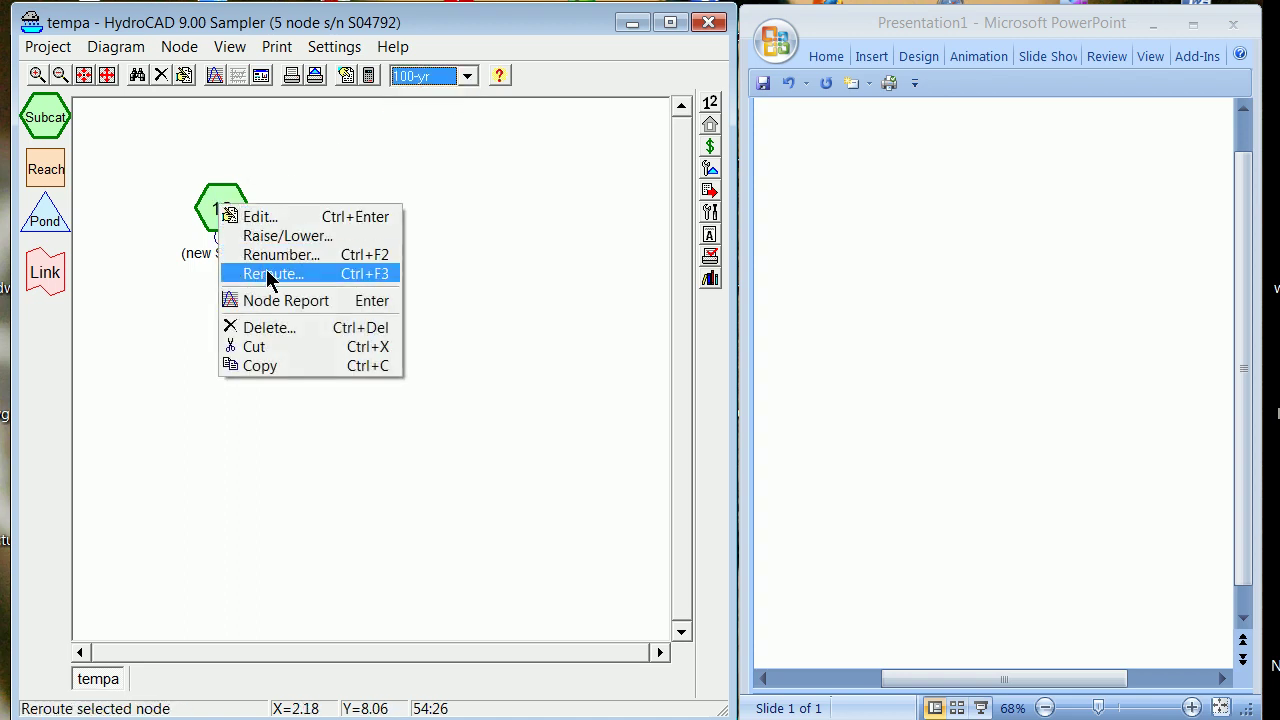
{"action": "left_click", "coordinate": [246, 300]}
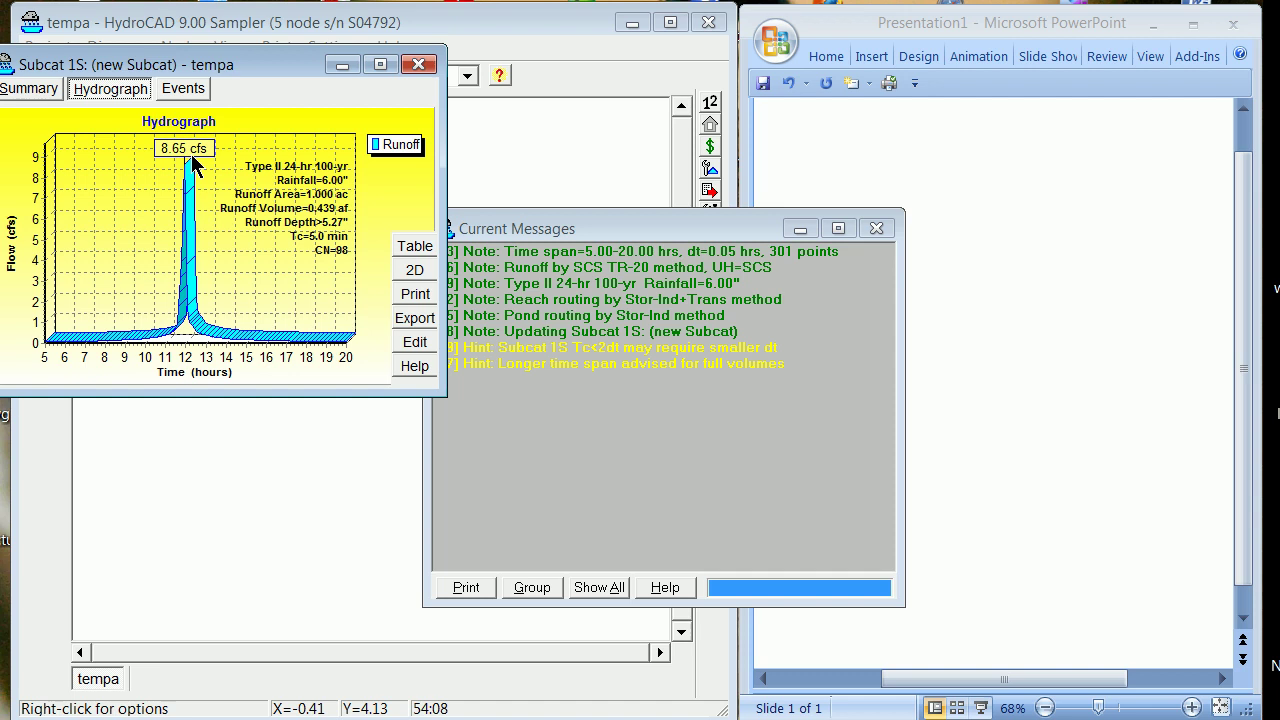
{"action": "left_click", "coordinate": [418, 64]}
Step: Switch back to 10-yr, confirm 1S peaks at 6.03 cfs, then close the report and messages
{"action": "left_click", "coordinate": [467, 76]}
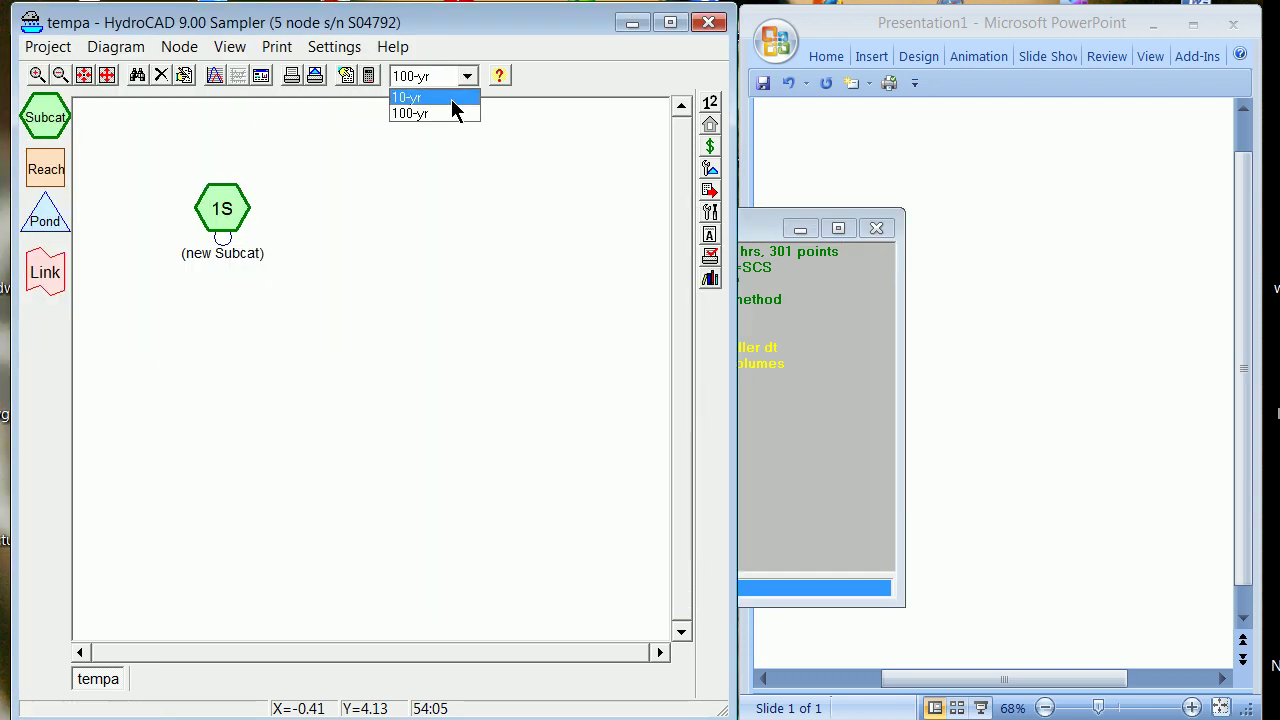
{"action": "left_click", "coordinate": [451, 100]}
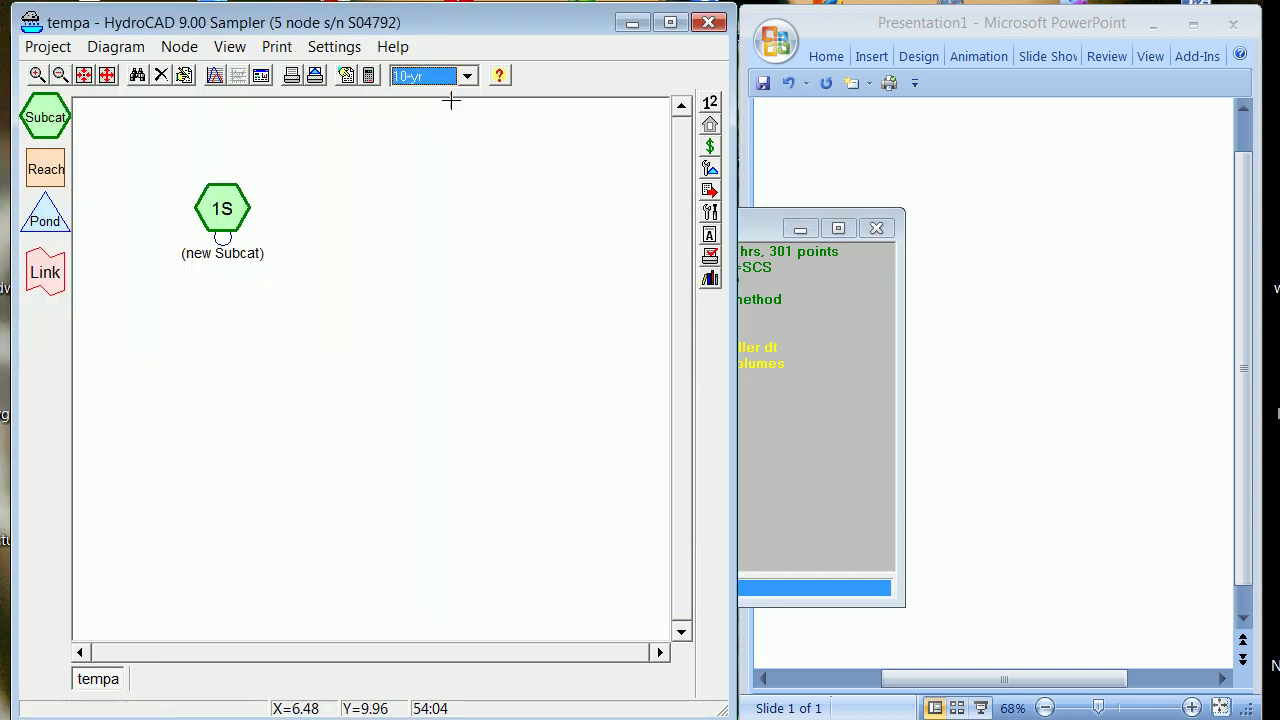
{"action": "right_click", "coordinate": [232, 206]}
{"action": "left_click", "coordinate": [303, 298]}
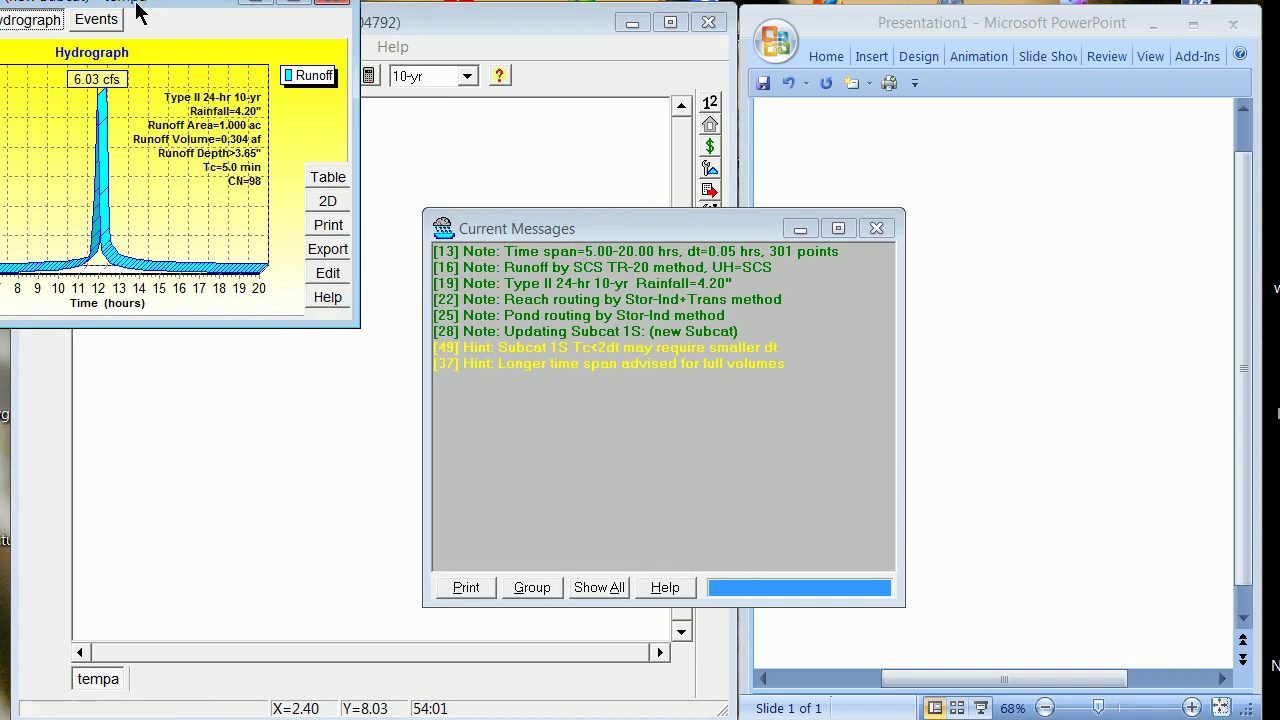
{"action": "left_click_drag", "start_coordinate": [135, 3], "coordinate": [247, 80]}
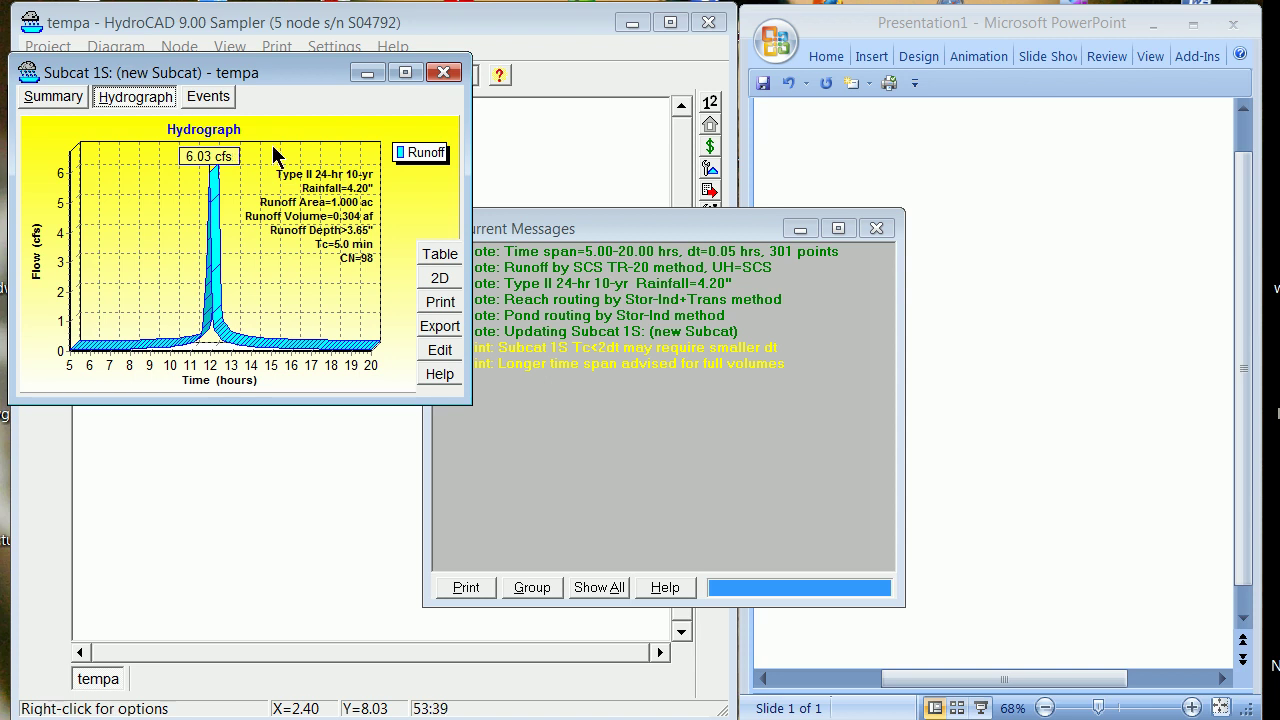
{"action": "left_click", "coordinate": [442, 70]}
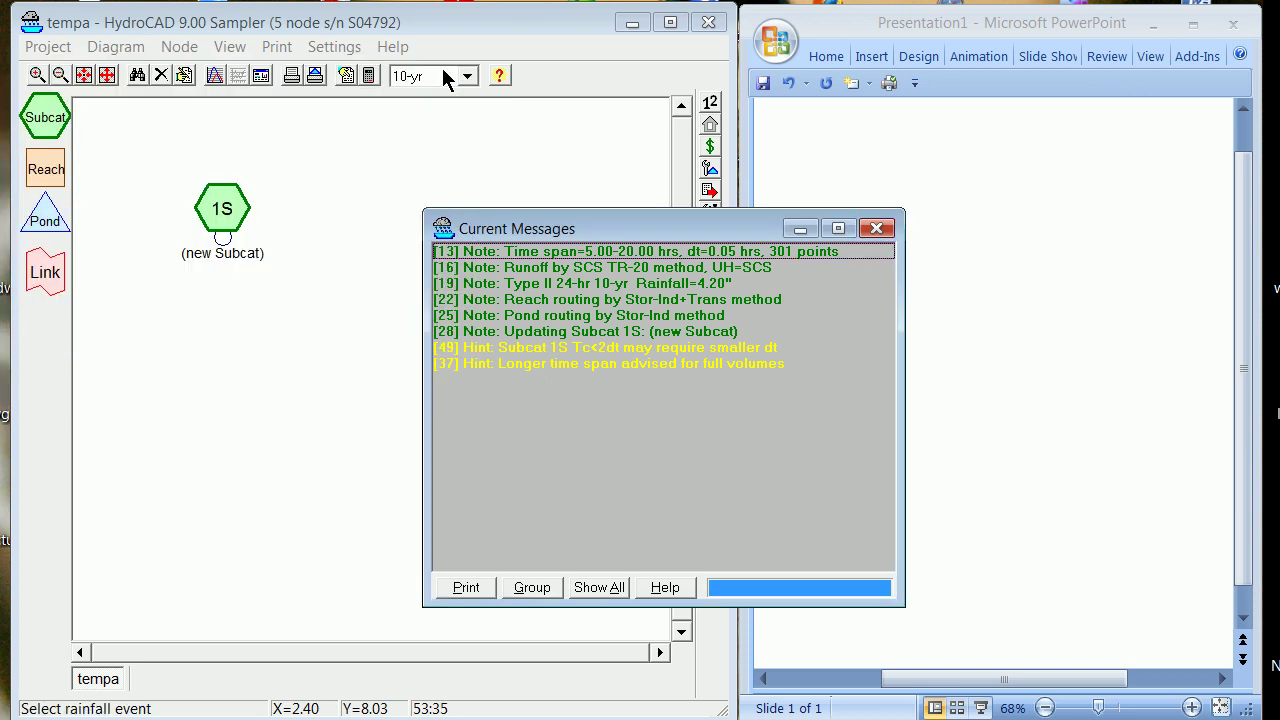
{"action": "left_click", "coordinate": [877, 230]}
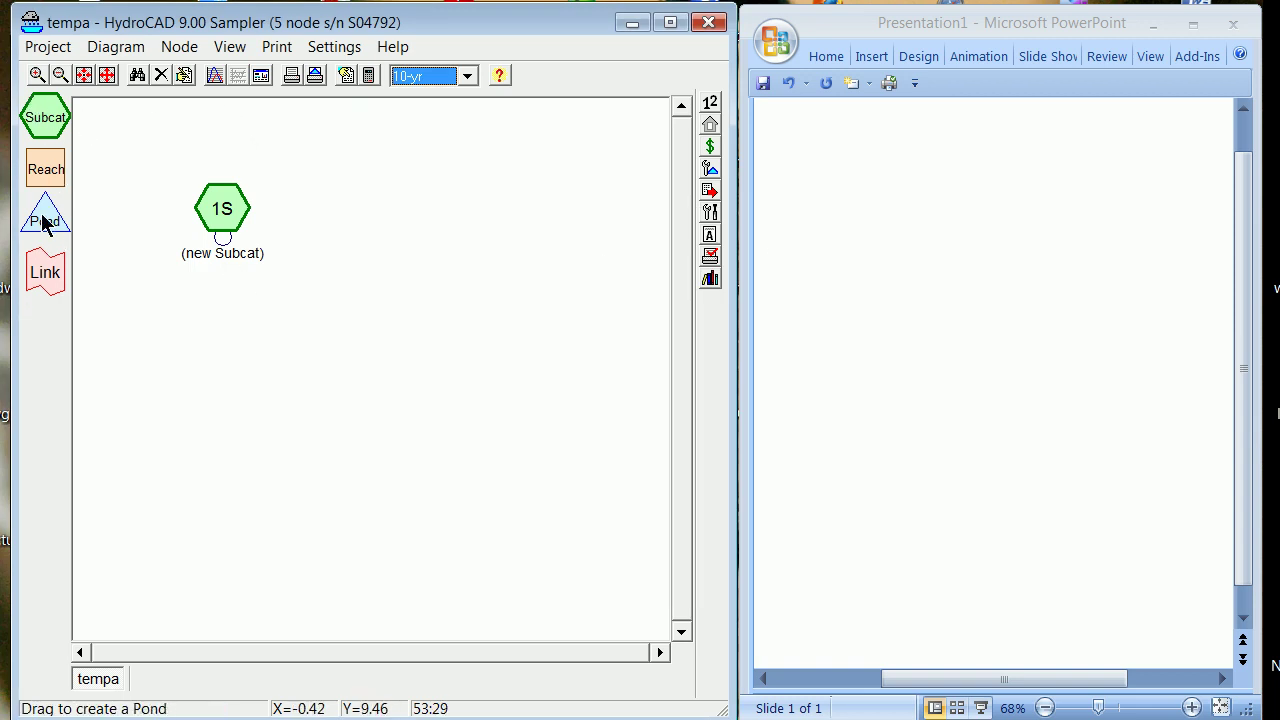
Step: Add pond 2P beside 1S, make it a Catch Basin, and name it catchbasin
{"action": "left_click_drag", "start_coordinate": [44, 222], "coordinate": [381, 225]}
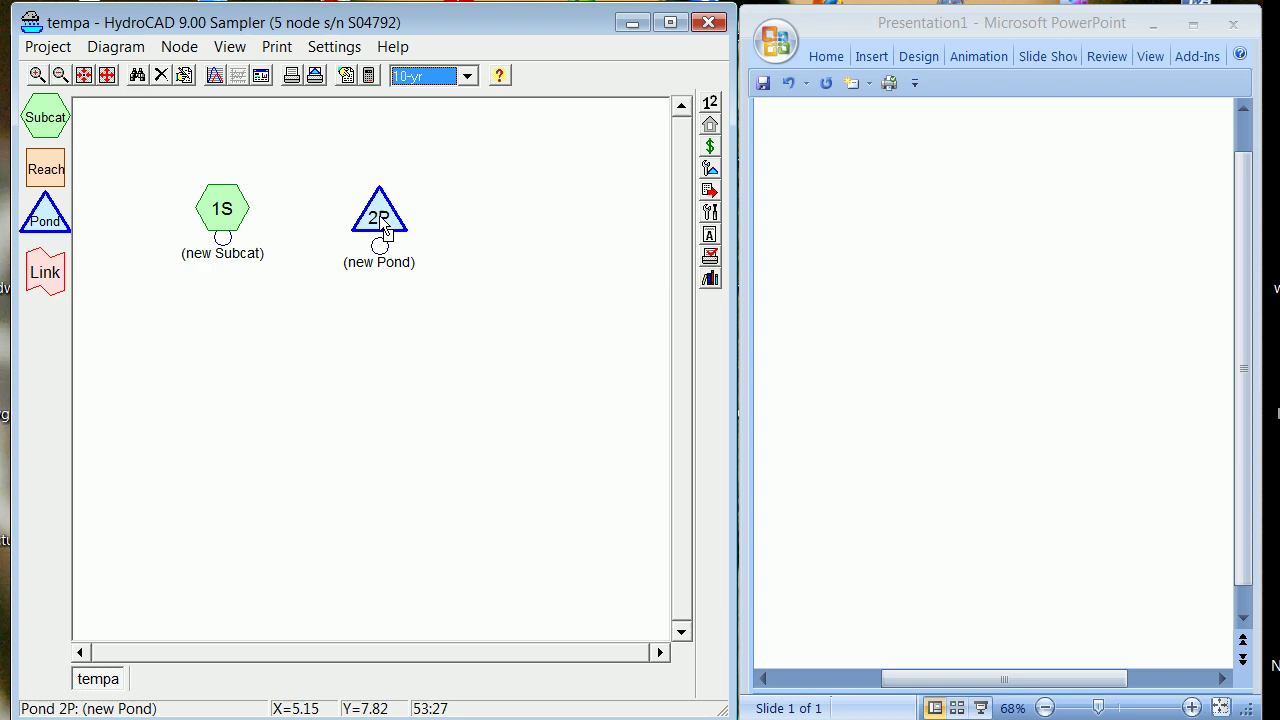
{"action": "right_click", "coordinate": [381, 217]}
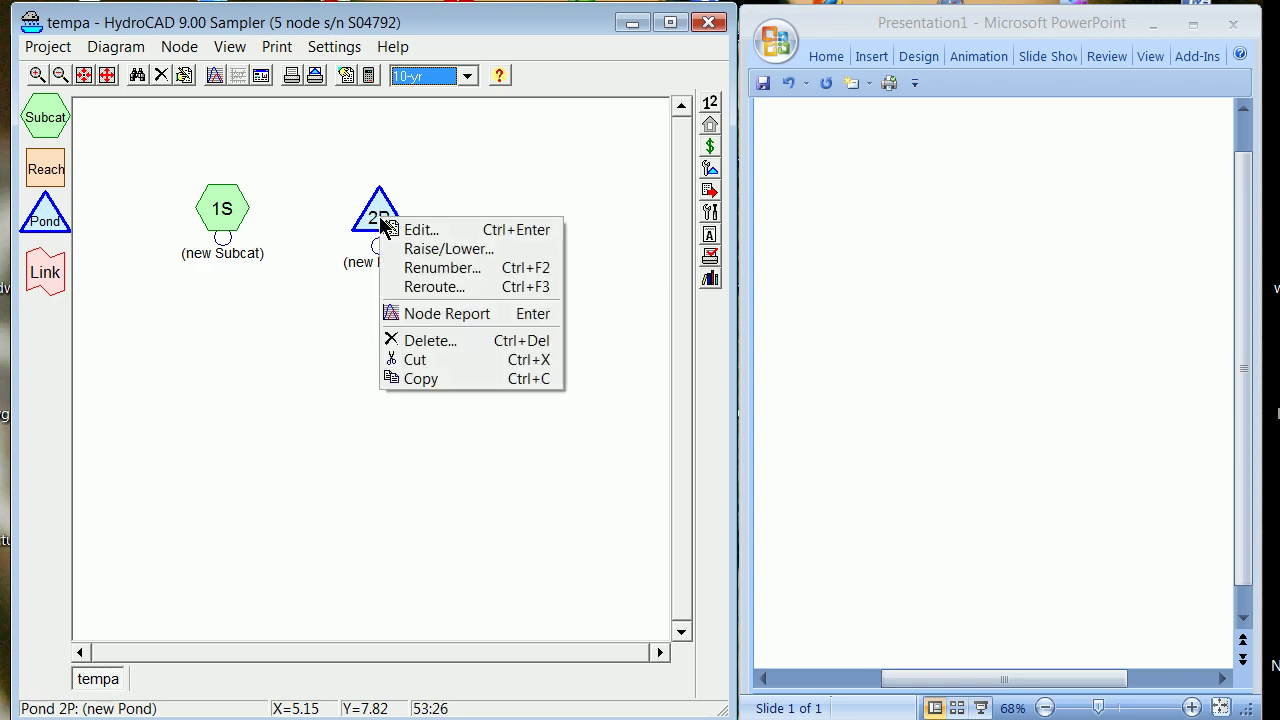
{"action": "left_click", "coordinate": [452, 233]}
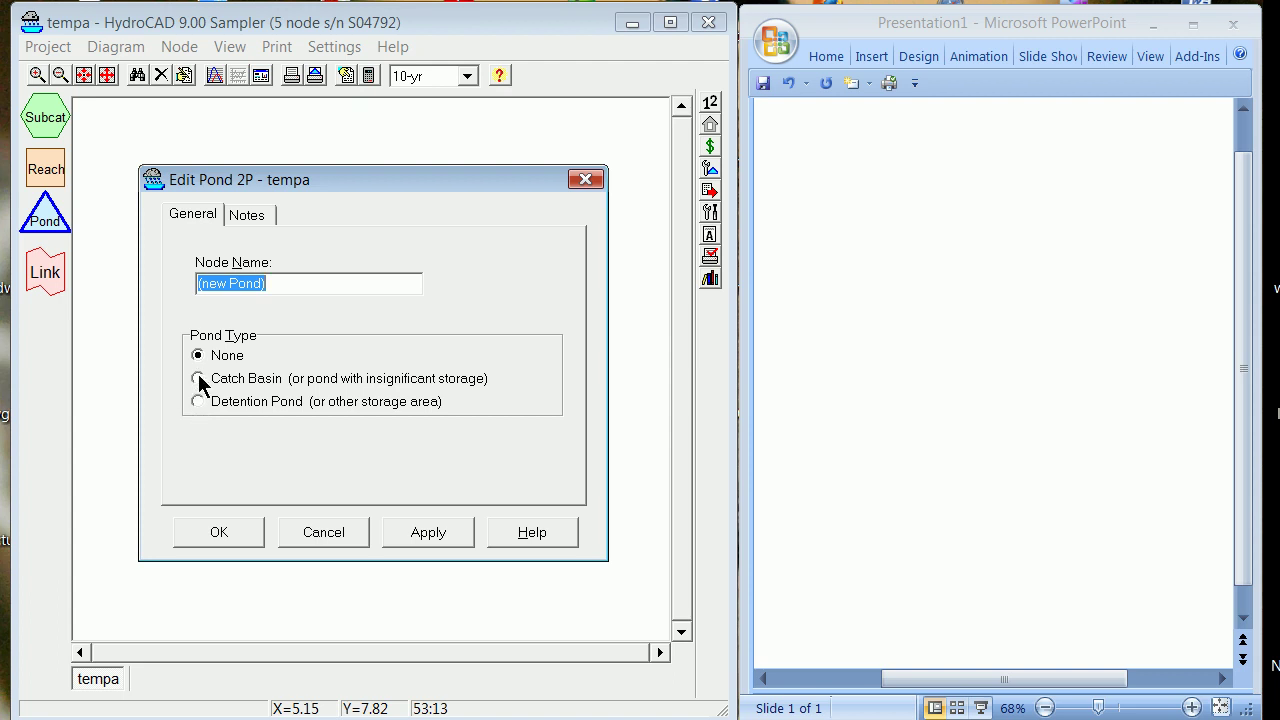
{"action": "left_click", "coordinate": [199, 380]}
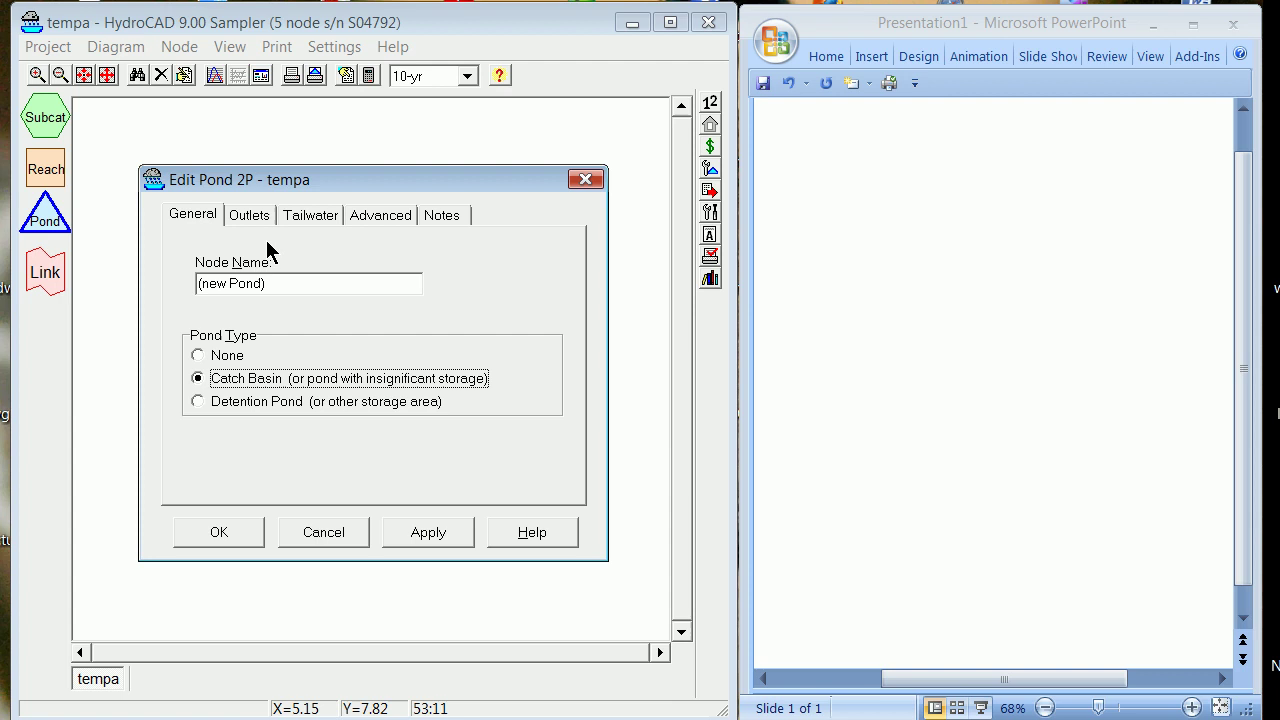
{"action": "left_click_drag", "start_coordinate": [283, 286], "coordinate": [165, 280]}
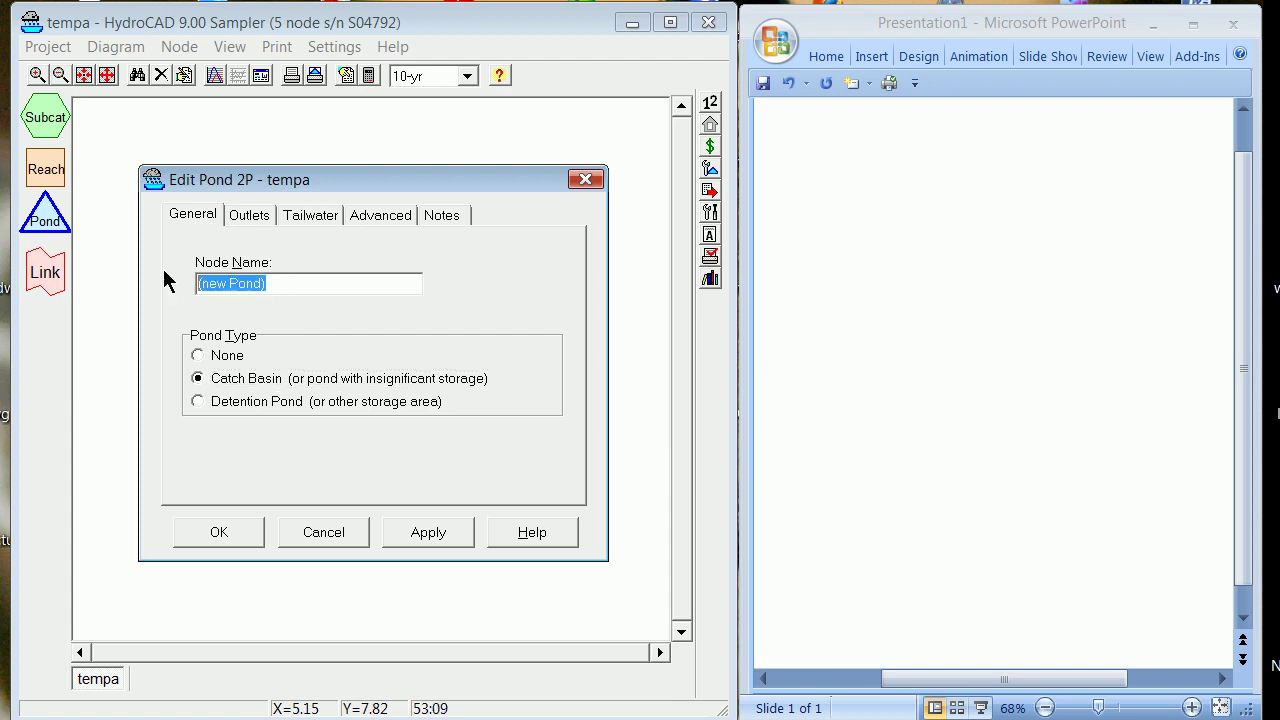
{"action": "type", "text": "catch"}
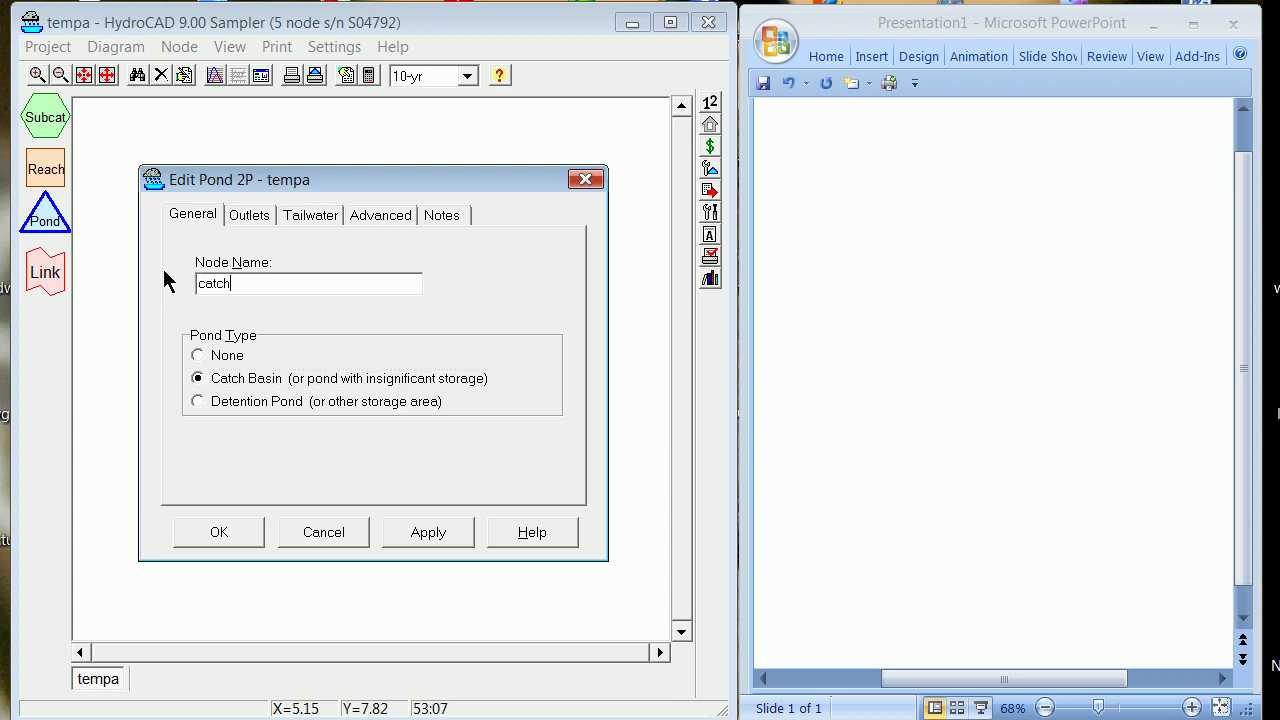
{"action": "type", "text": "basin"}
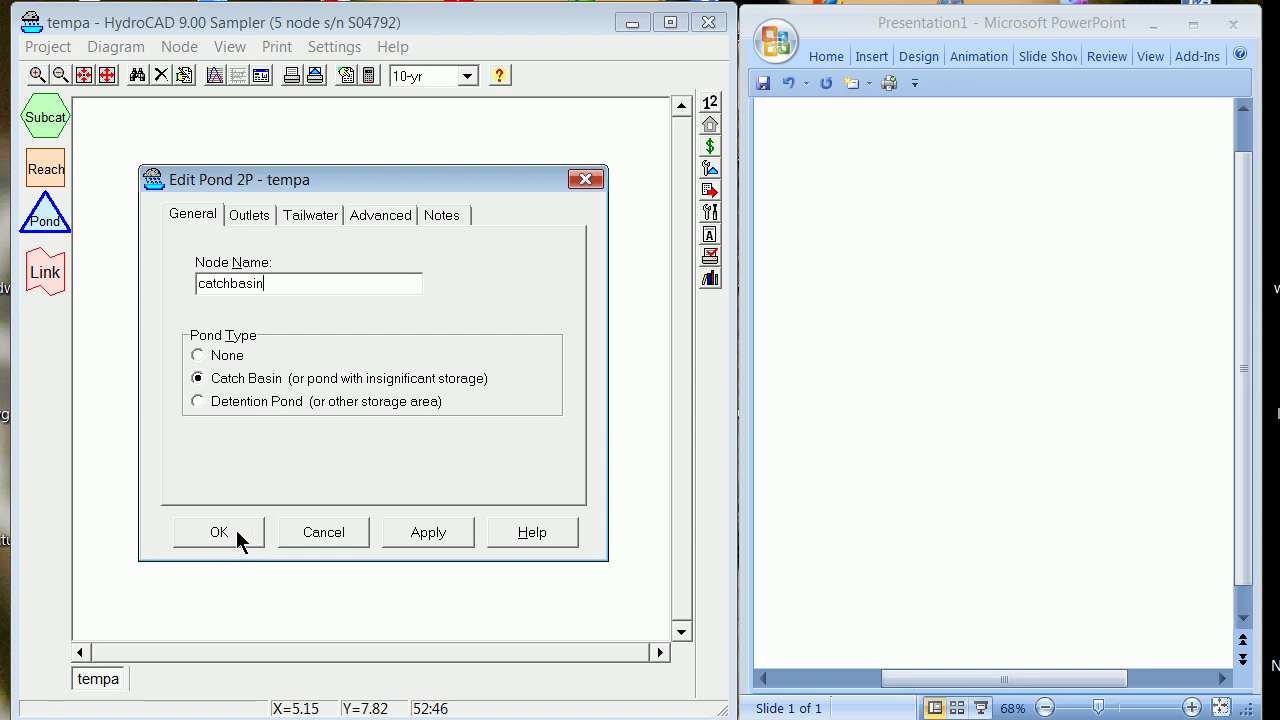
Step: Add a Culvert as the first outlet device on pond 2P's Outlets tab
{"action": "left_click", "coordinate": [255, 218]}
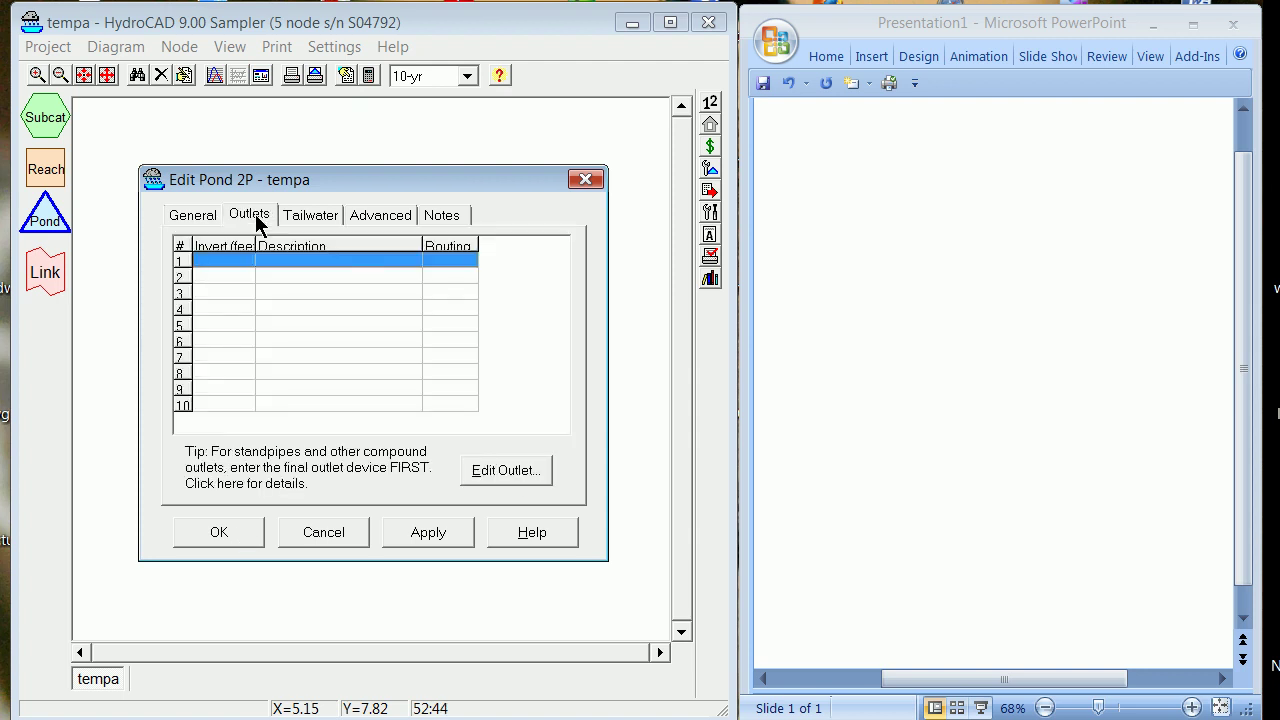
{"action": "left_click", "coordinate": [220, 267]}
{"action": "left_click", "coordinate": [219, 266]}
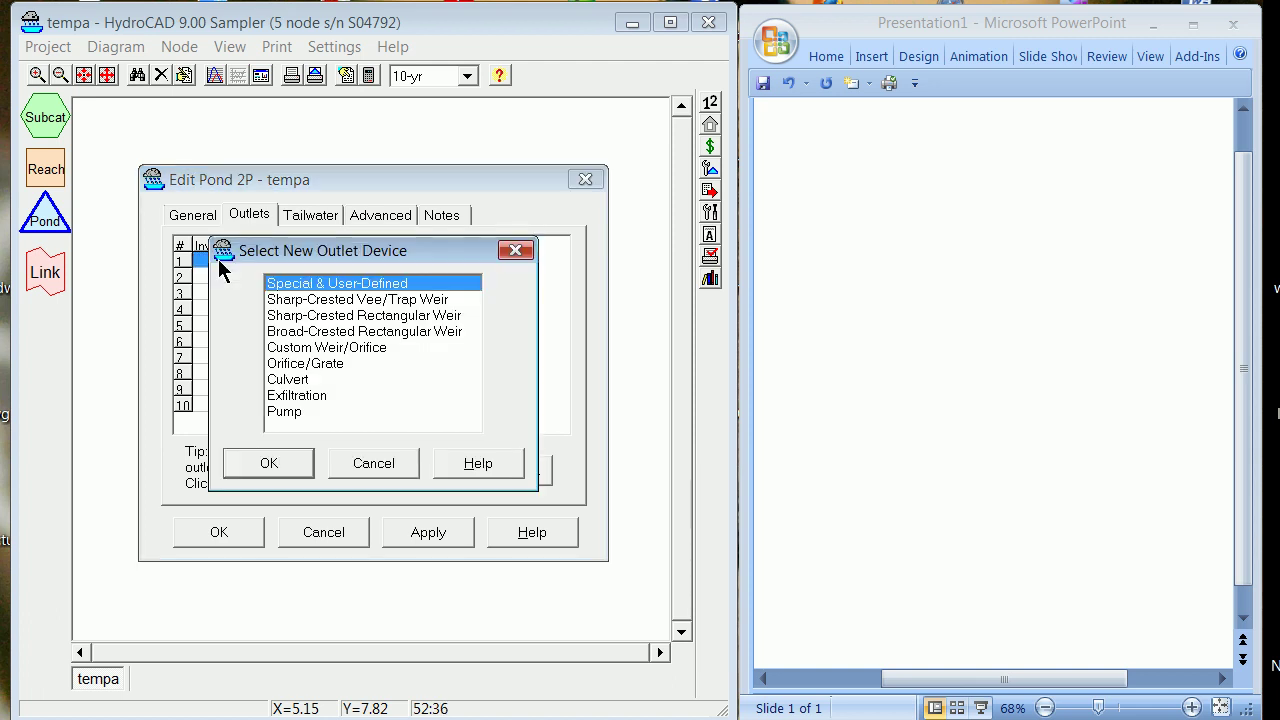
{"action": "left_click", "coordinate": [287, 380]}
{"action": "left_click", "coordinate": [280, 472]}
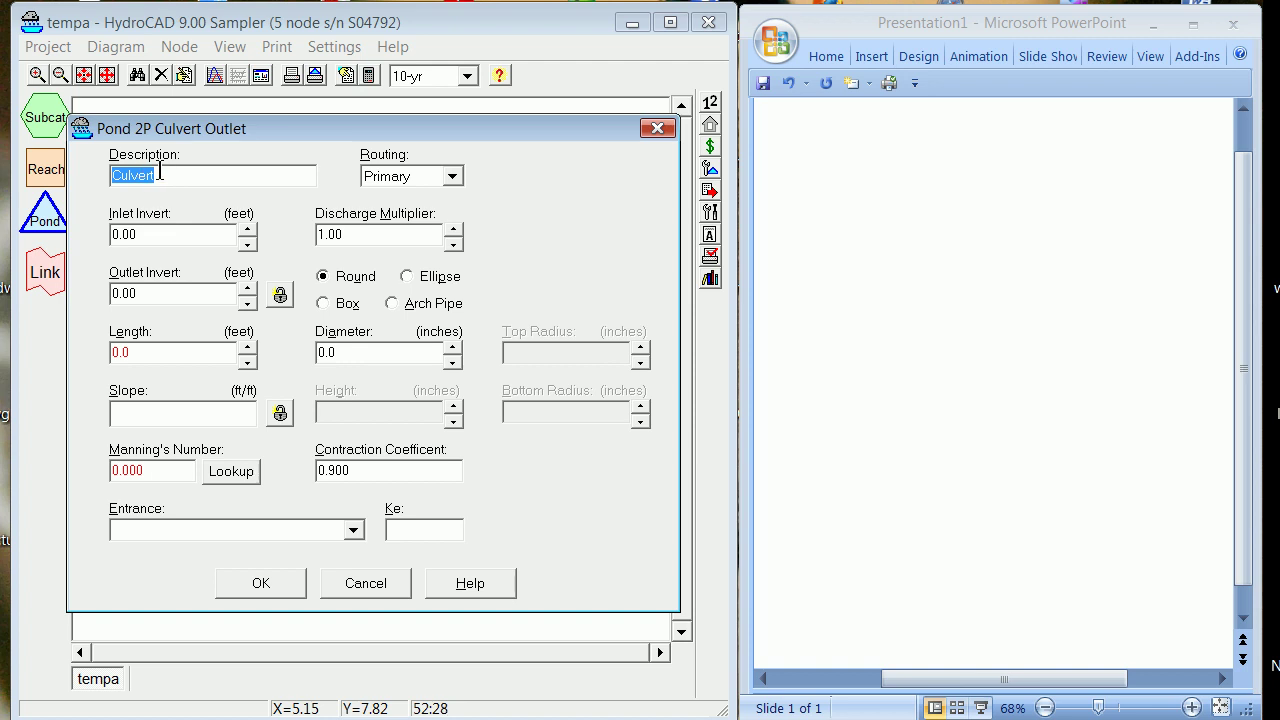
Step: Set the culvert inlet invert to 100, outlet invert to 99.00 and length to 100 ft
{"action": "double_click", "coordinate": [137, 236]}
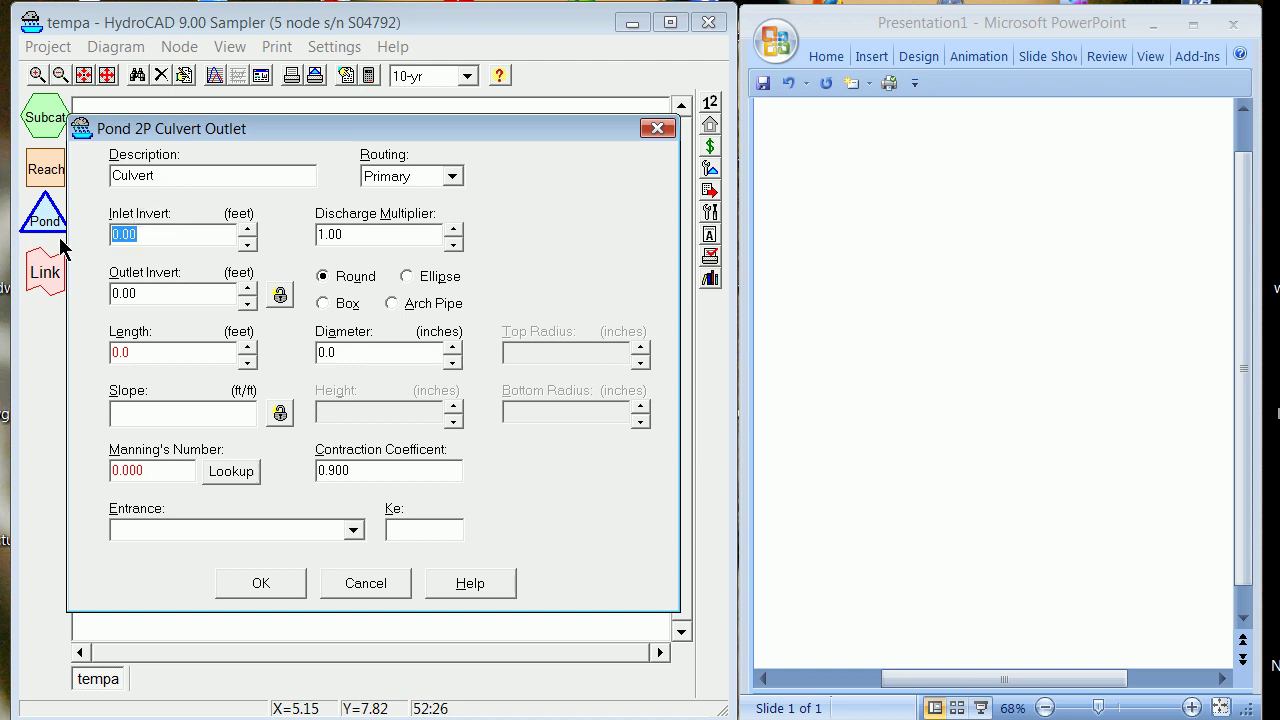
{"action": "type", "text": "100.00"}
{"action": "double_click", "coordinate": [163, 289]}
{"action": "type", "text": "99.00"}
{"action": "double_click", "coordinate": [184, 355]}
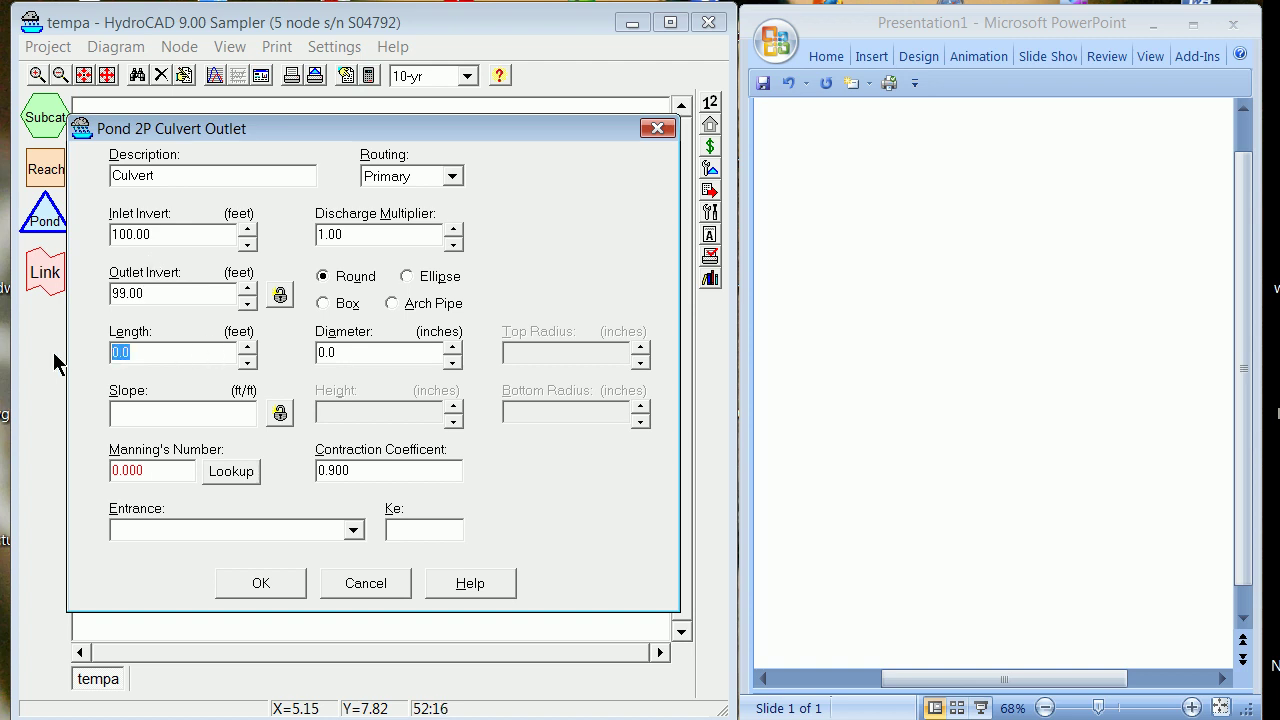
{"action": "type", "text": "100"}
{"action": "key", "text": "Tab"}
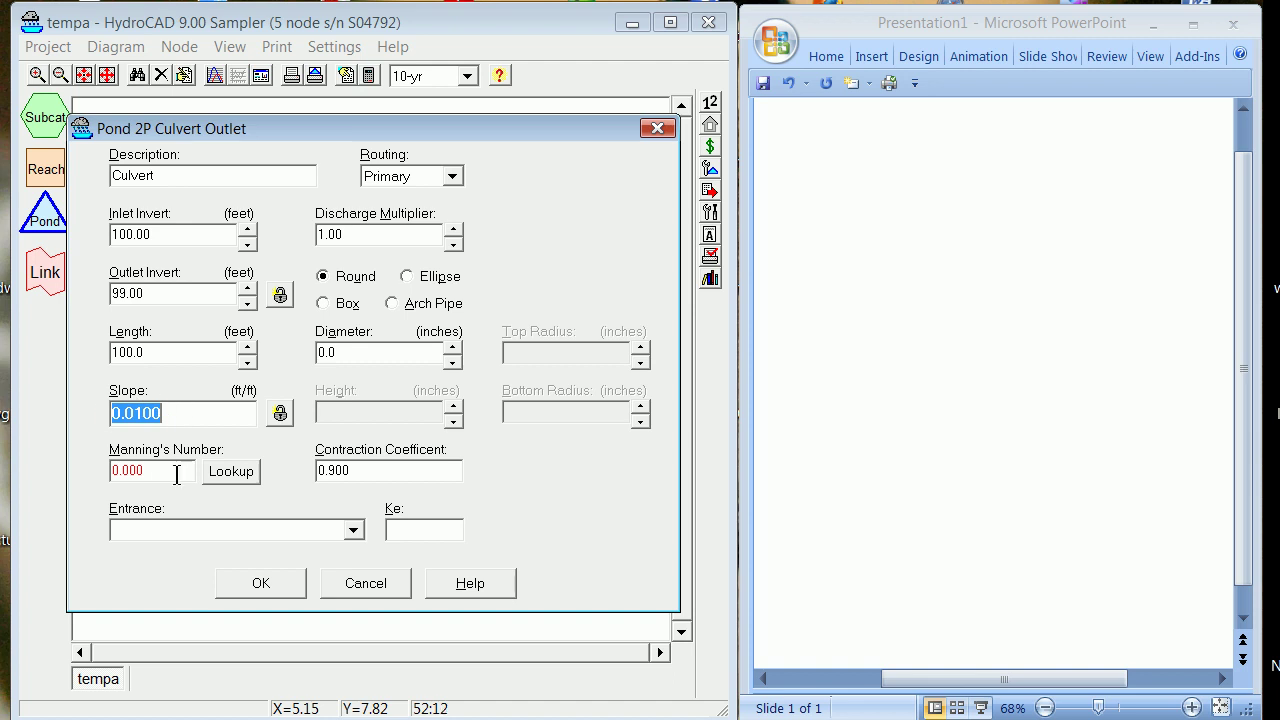
Step: Apply Manning's n 0.013 for concrete pipe, straight & clean, from the lookup
{"action": "left_click", "coordinate": [236, 473]}
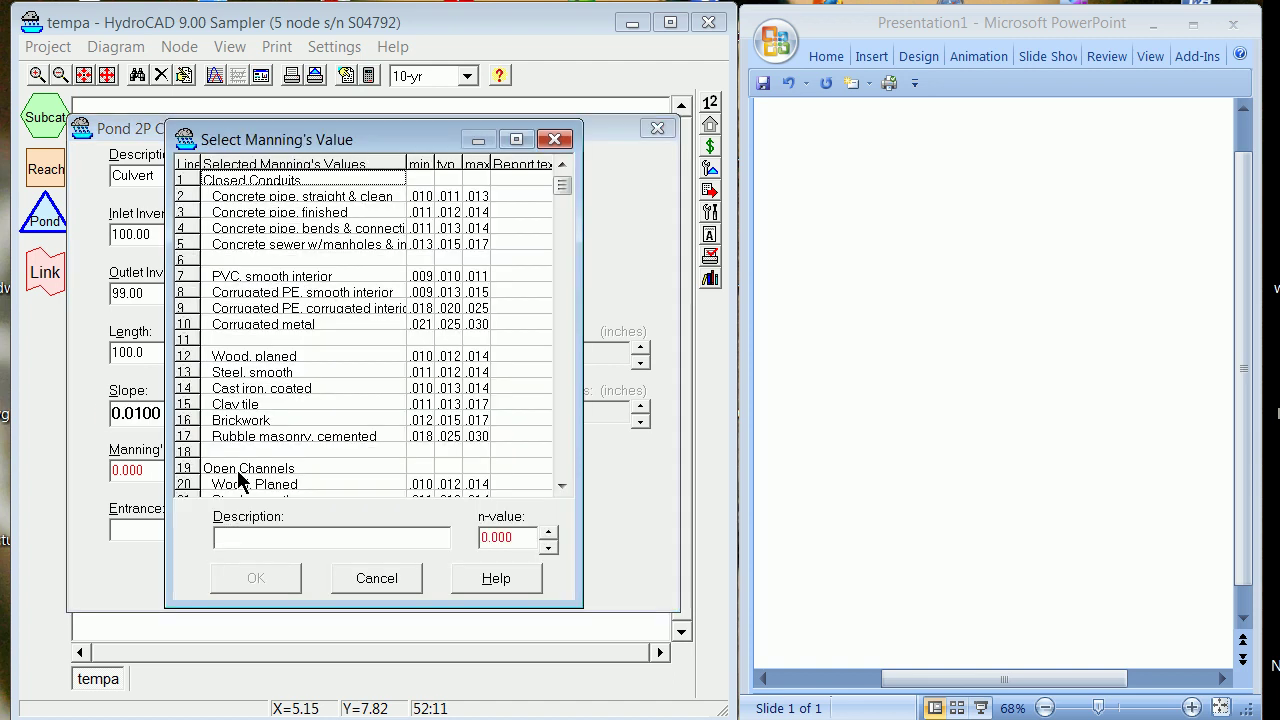
{"action": "left_click", "coordinate": [476, 198]}
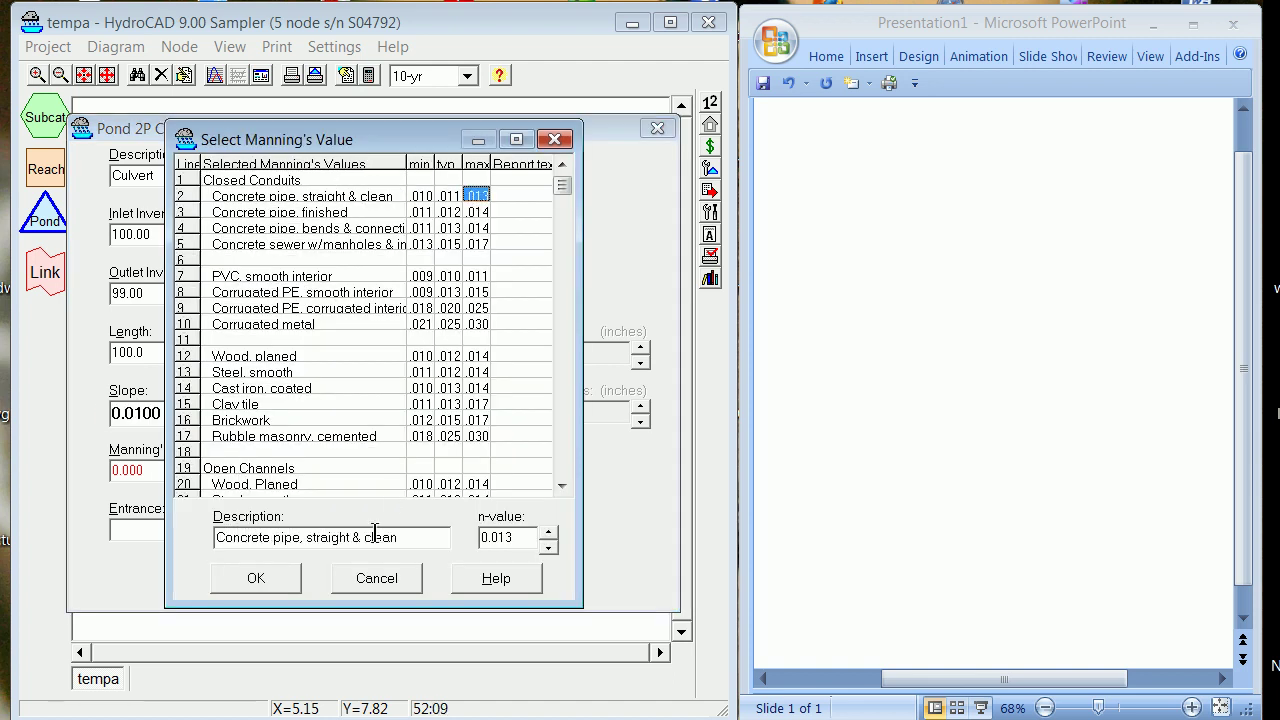
{"action": "left_click", "coordinate": [282, 586]}
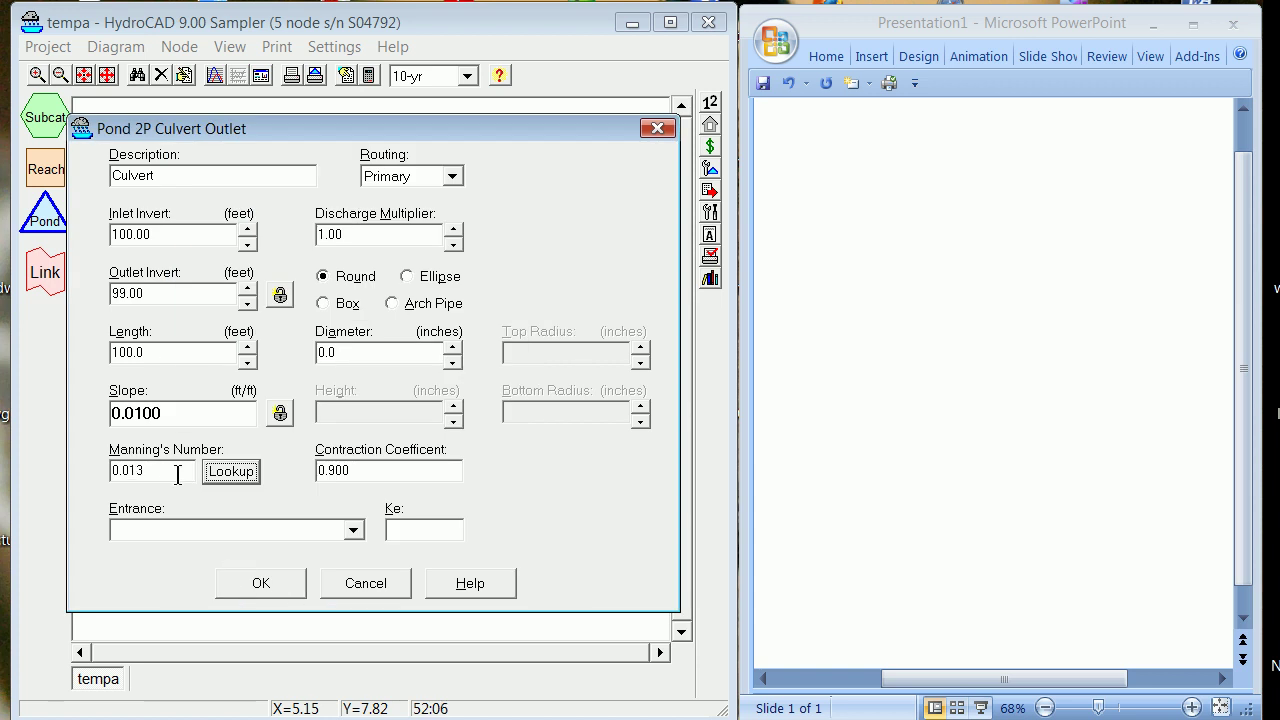
Step: Set the culvert entrance type to RCP groove end projecting
{"action": "left_click", "coordinate": [348, 531]}
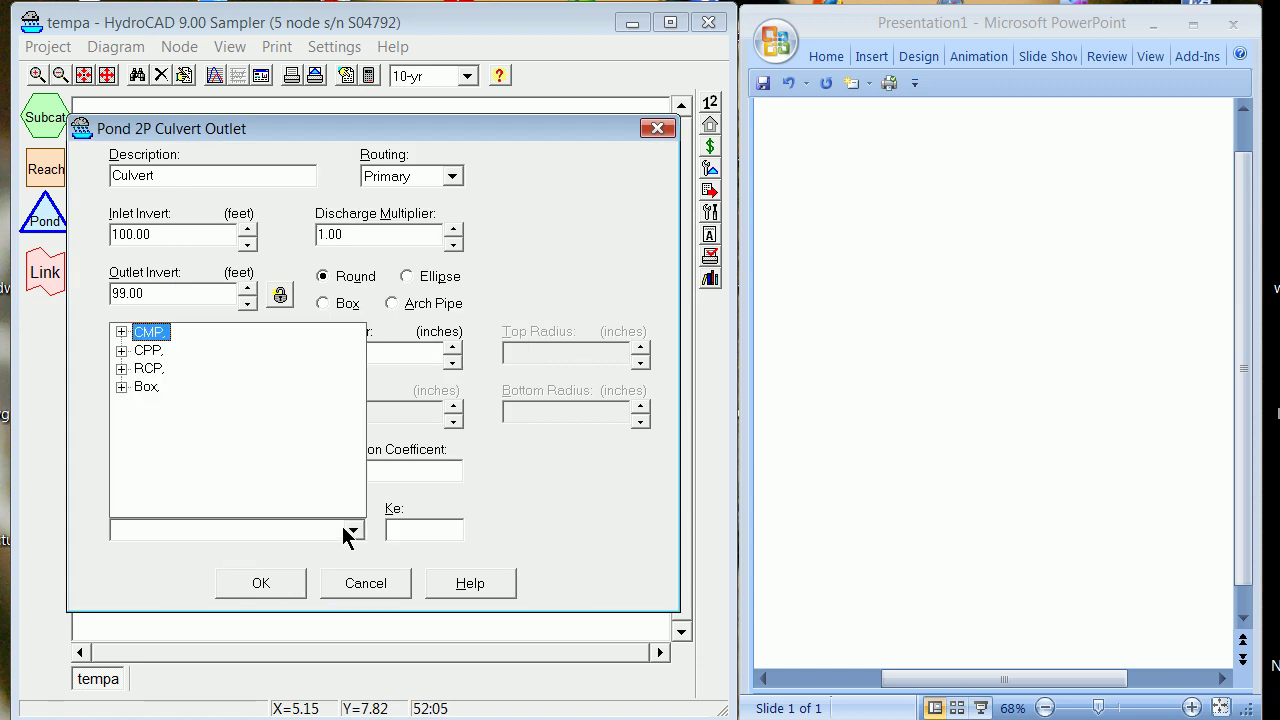
{"action": "left_click", "coordinate": [120, 349]}
{"action": "left_click", "coordinate": [120, 349]}
{"action": "left_click", "coordinate": [121, 368]}
{"action": "double_click", "coordinate": [180, 384]}
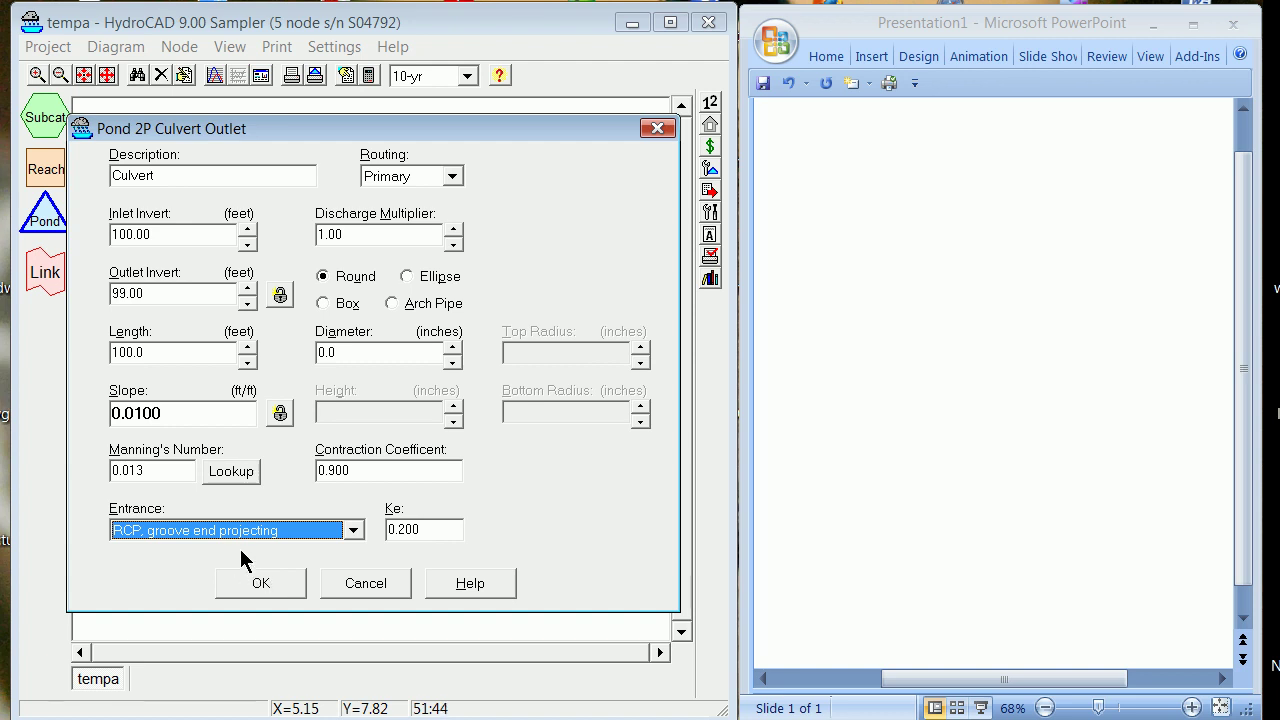
{"action": "left_click", "coordinate": [356, 530]}
{"action": "left_click", "coordinate": [220, 403]}
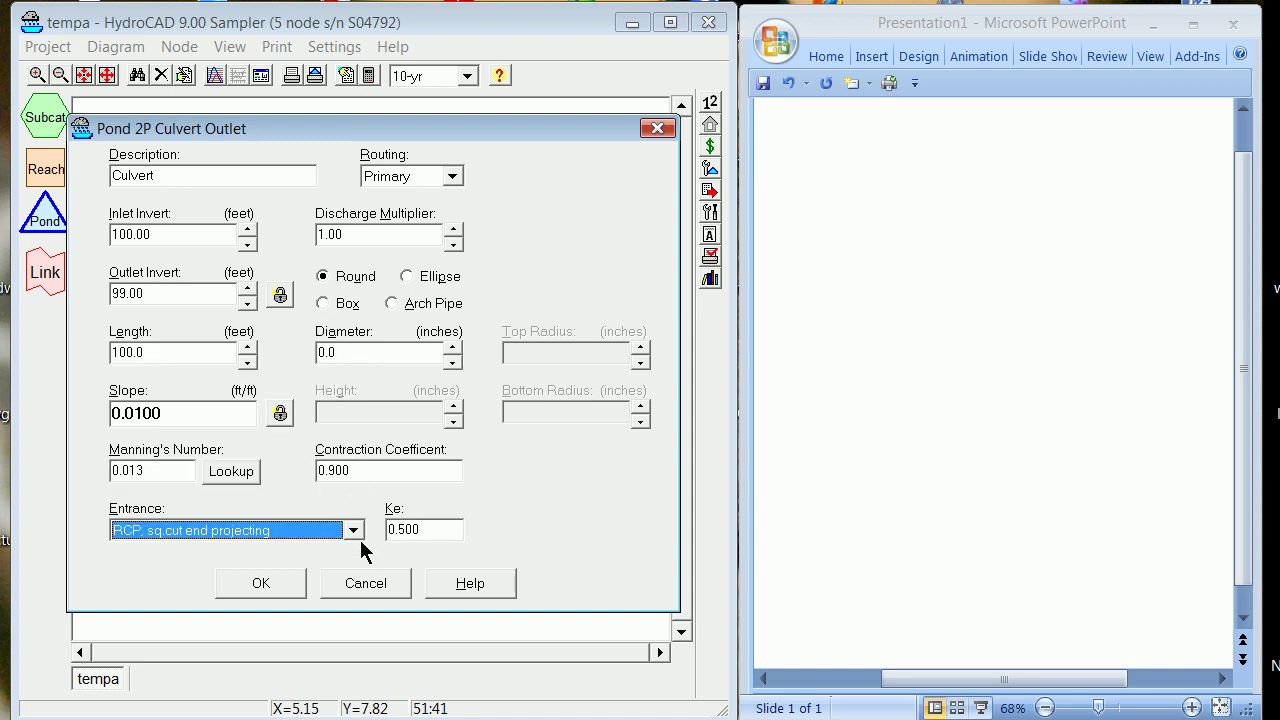
{"action": "left_click", "coordinate": [355, 531]}
{"action": "left_click", "coordinate": [220, 380]}
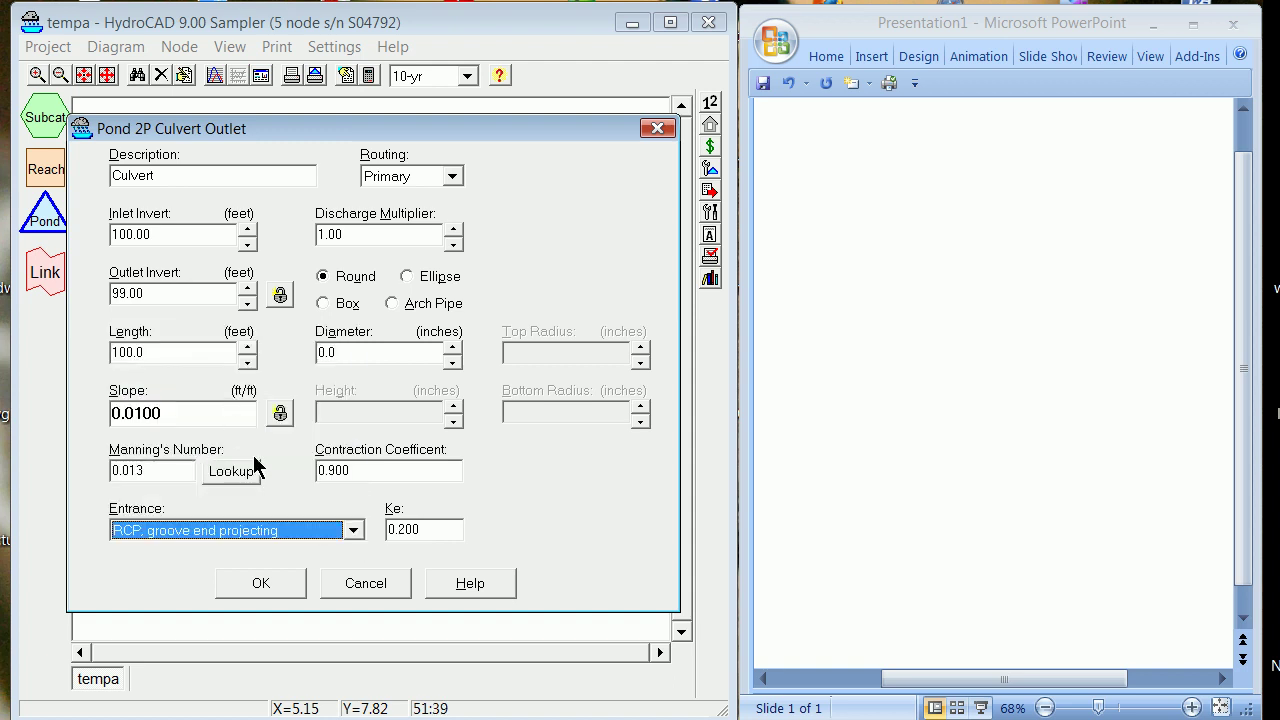
Step: Enter the missing culvert diameter of 12 inches
{"action": "left_click", "coordinate": [263, 584]}
{"action": "left_click", "coordinate": [590, 437]}
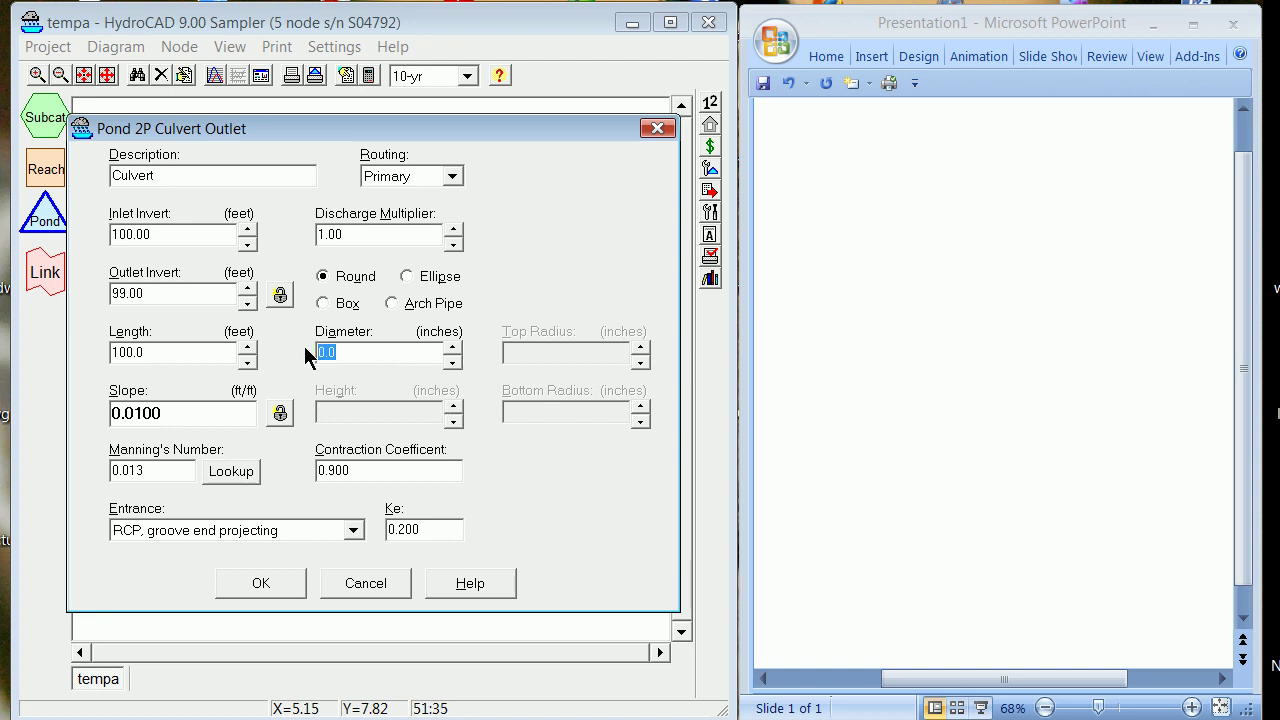
{"action": "type", "text": "12"}
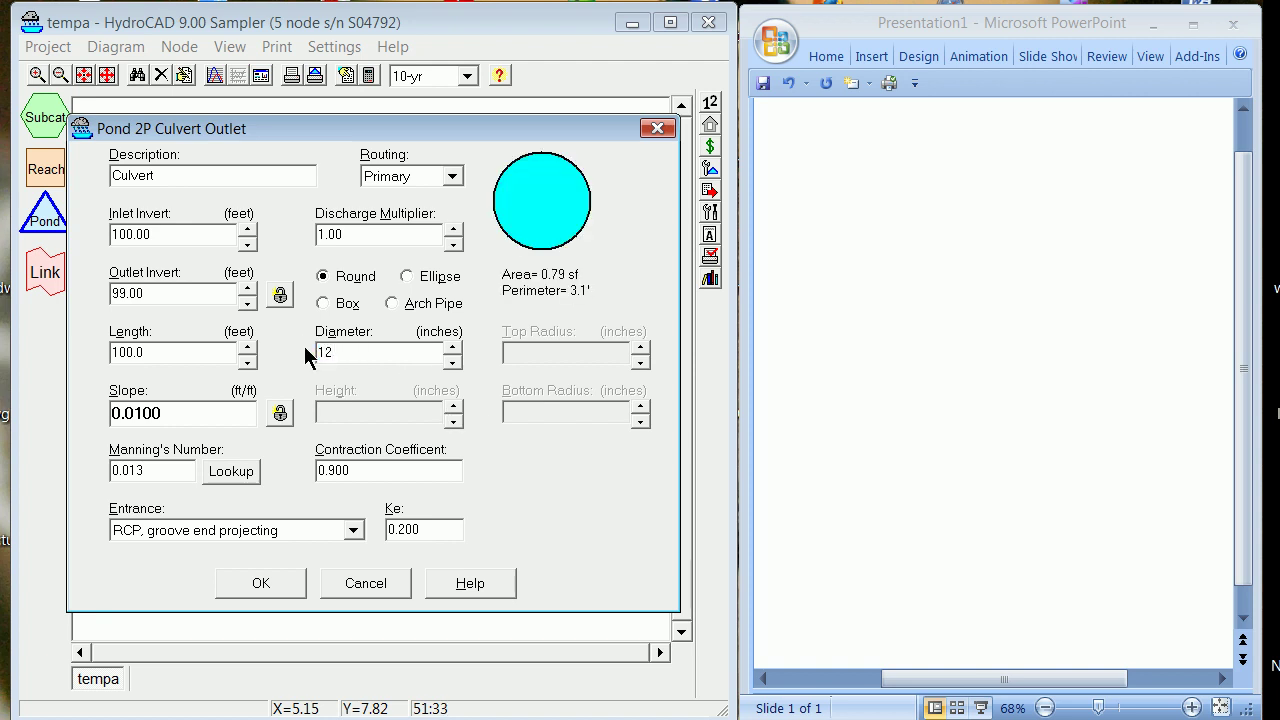
{"action": "key", "text": "Tab"}
Step: Save the culvert and pond 2P settings, then reroute subcatchment 1S into node 2P
{"action": "left_click", "coordinate": [262, 584]}
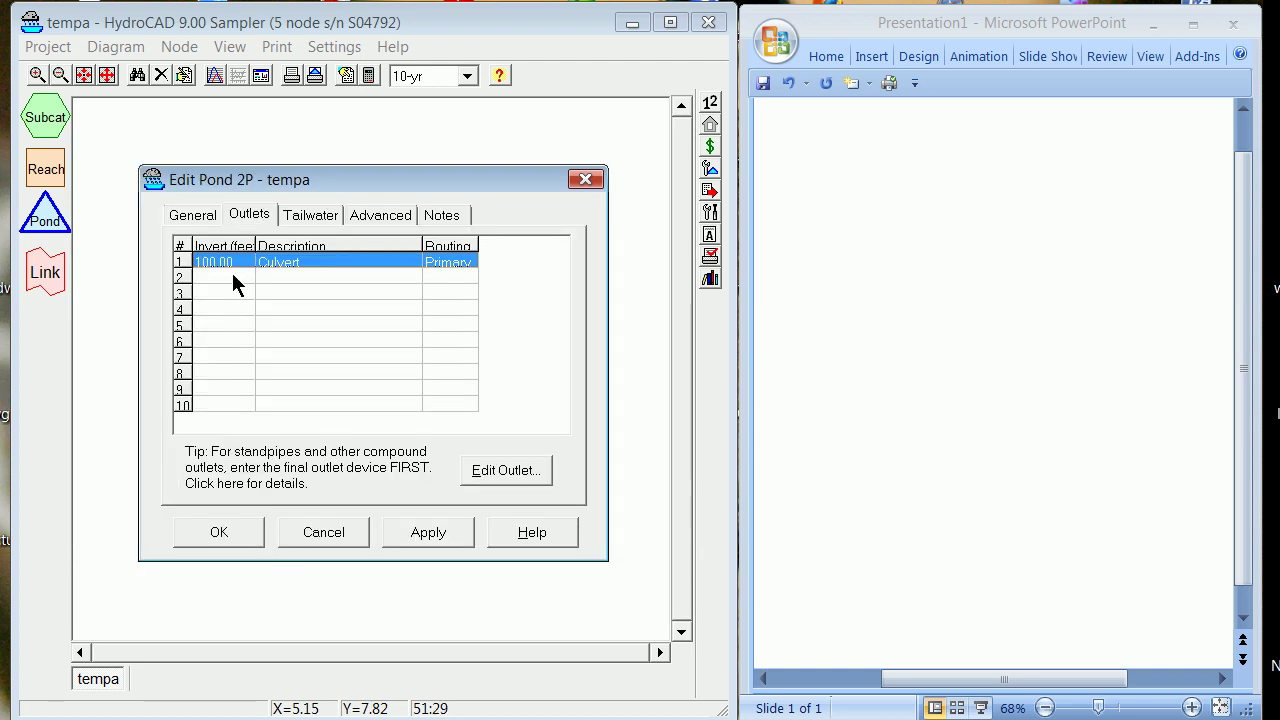
{"action": "left_click", "coordinate": [236, 531]}
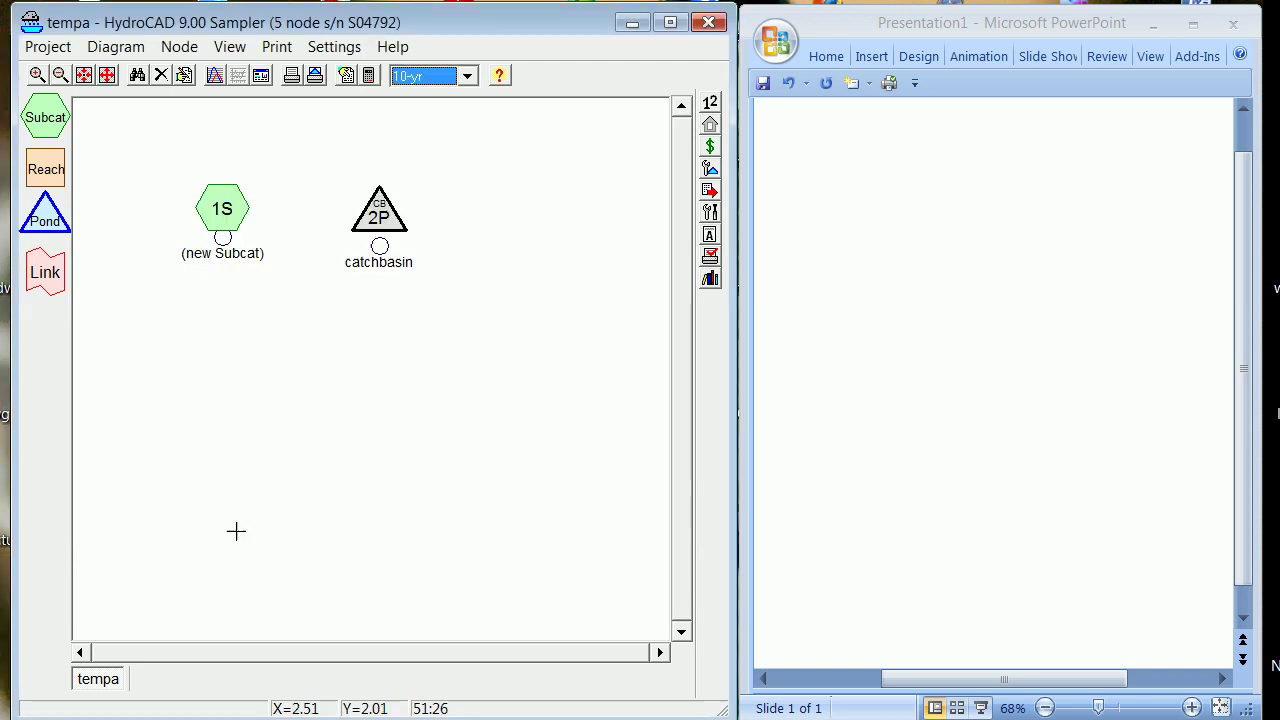
{"action": "right_click", "coordinate": [238, 205]}
{"action": "left_click", "coordinate": [327, 273]}
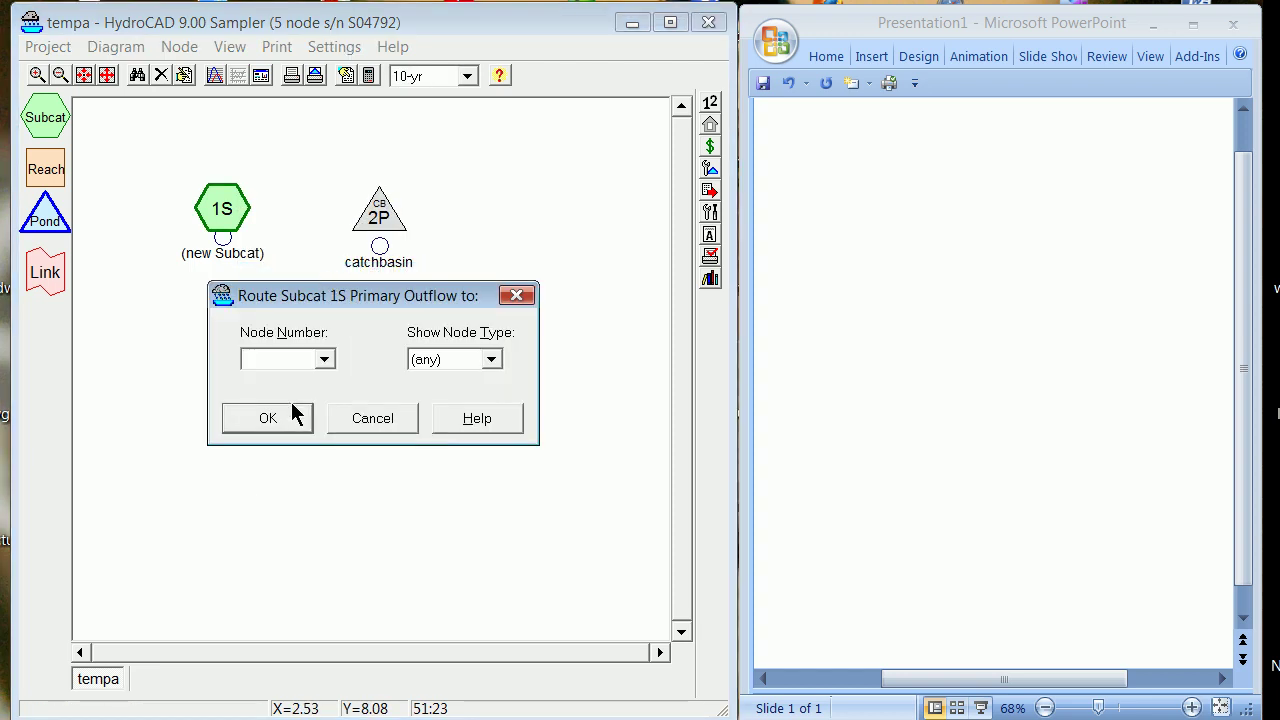
{"action": "left_click", "coordinate": [325, 359]}
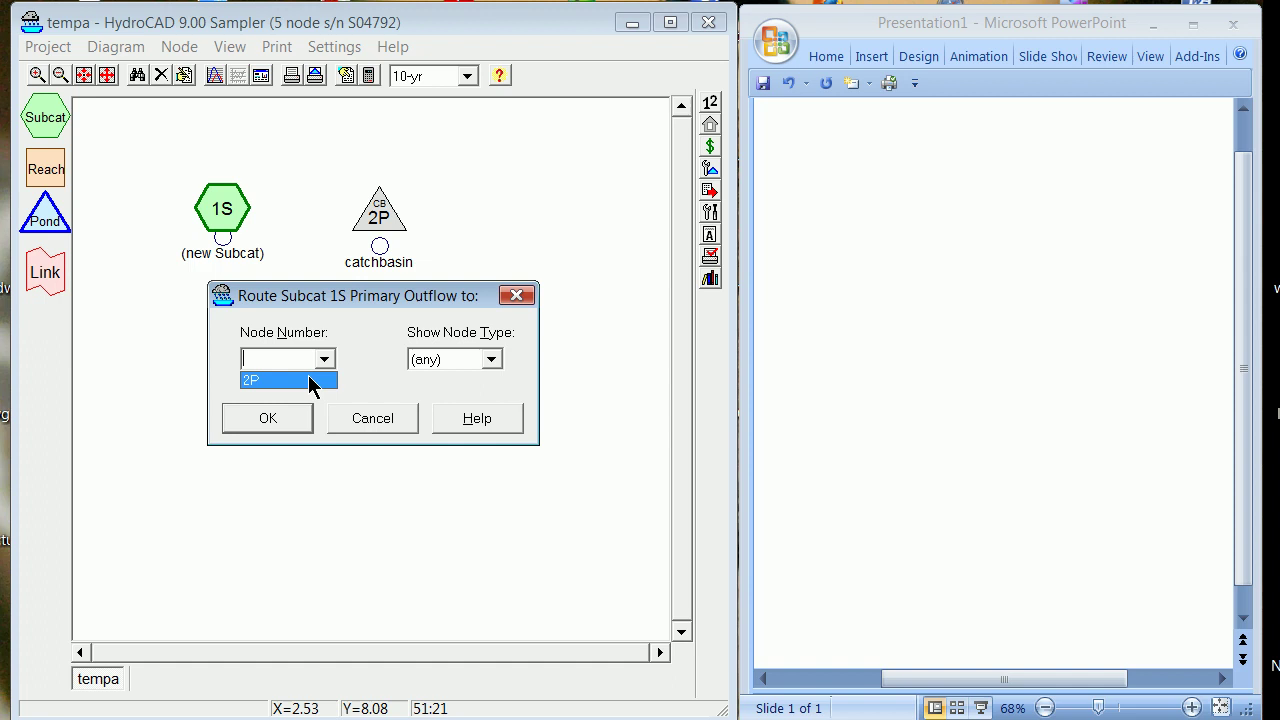
{"action": "left_click", "coordinate": [311, 380]}
{"action": "left_click", "coordinate": [274, 418]}
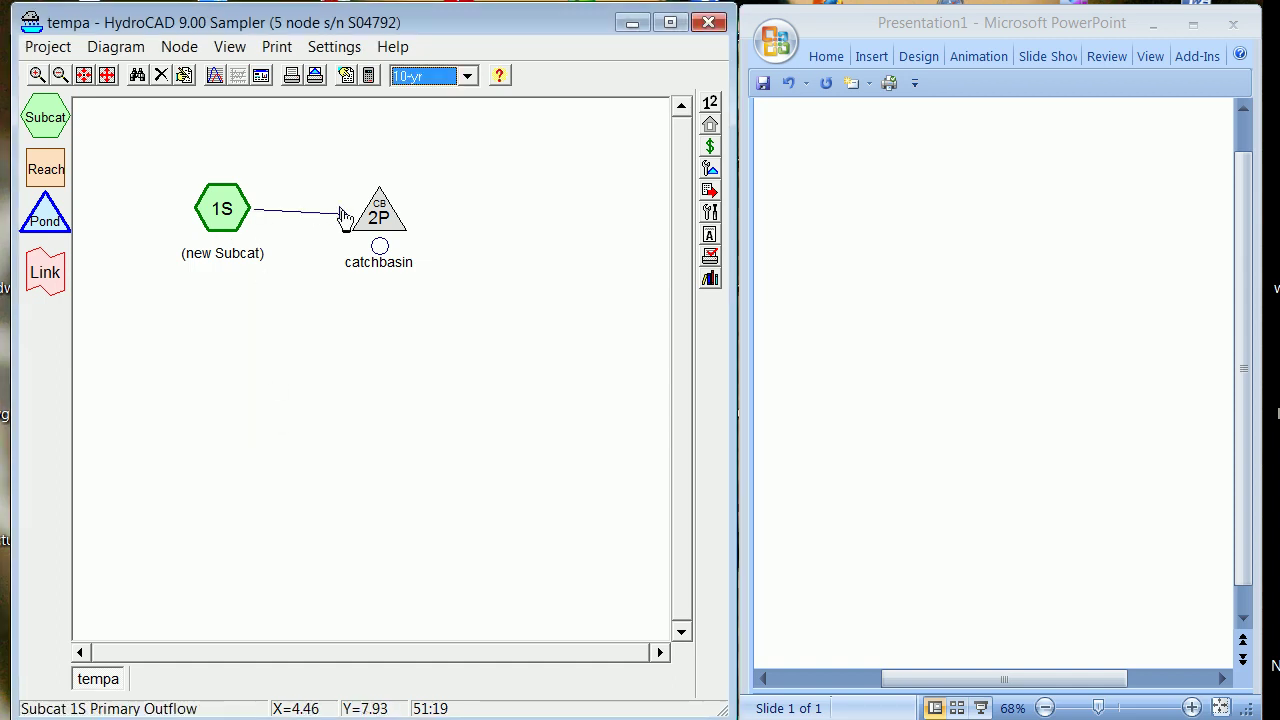
Step: View catchbasin 2P's node report, then close it and the calculation messages list
{"action": "right_click", "coordinate": [380, 212]}
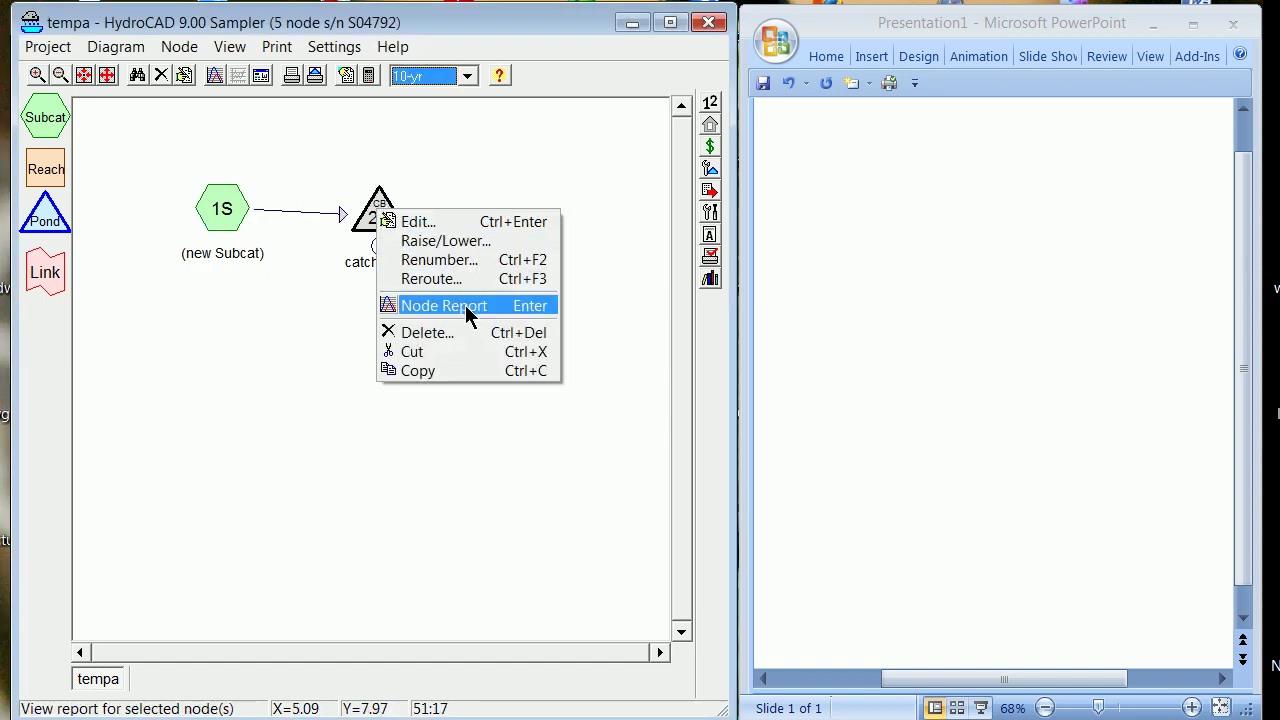
{"action": "left_click", "coordinate": [468, 307]}
{"action": "left_click", "coordinate": [567, 532]}
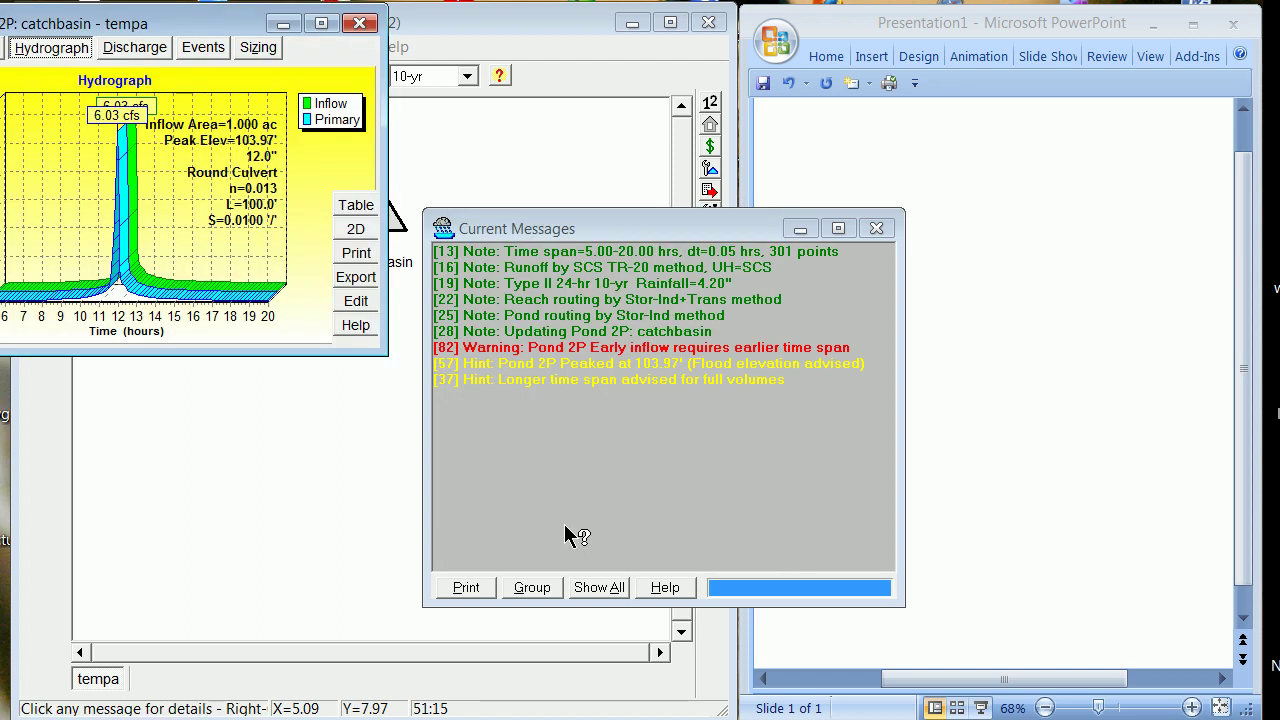
{"action": "left_click_drag", "start_coordinate": [163, 37], "coordinate": [266, 110]}
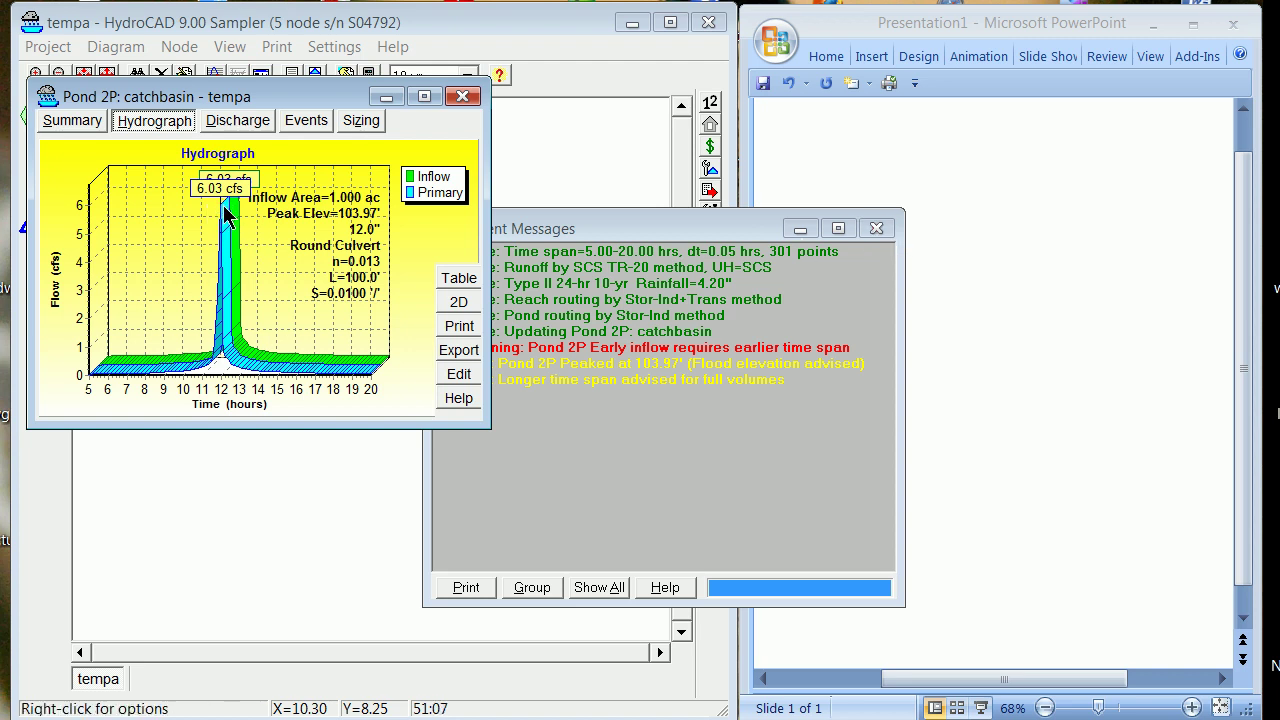
{"action": "left_click", "coordinate": [883, 226]}
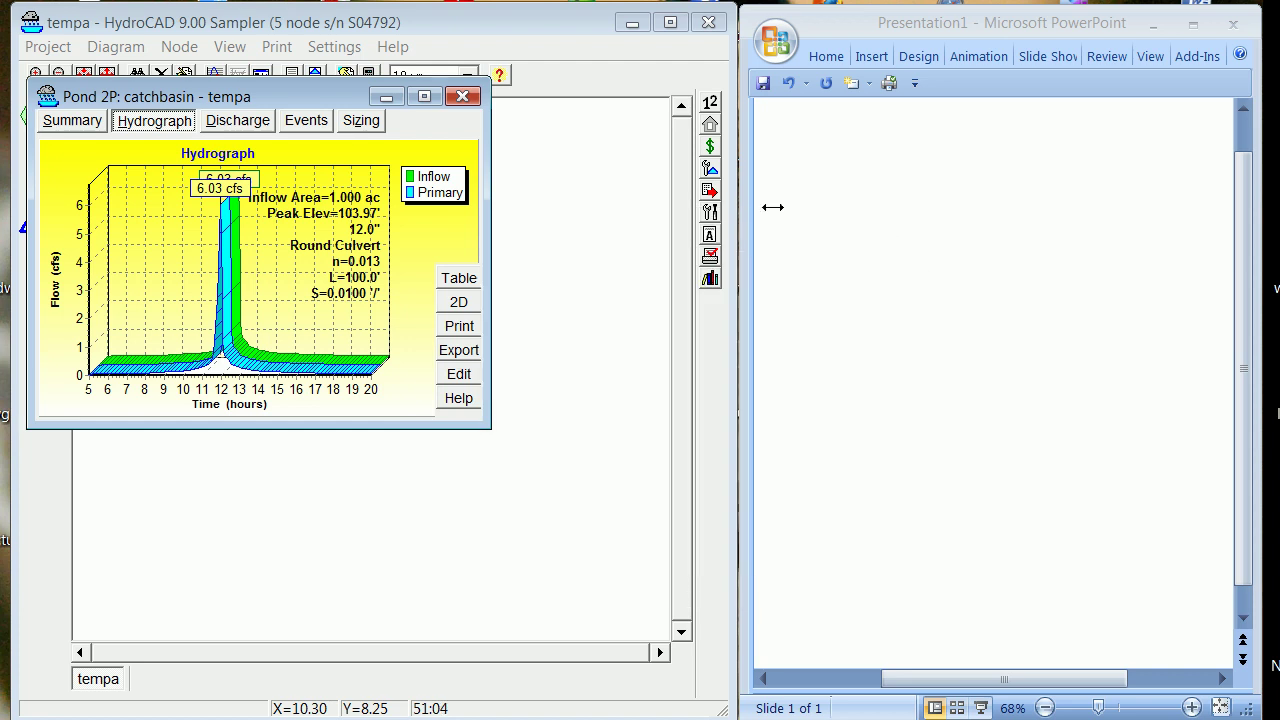
{"action": "left_click", "coordinate": [461, 96]}
Step: Switch the storm to 100-yr and review 2P's hydrograph peaking at 108.17 ft
{"action": "left_click", "coordinate": [466, 77]}
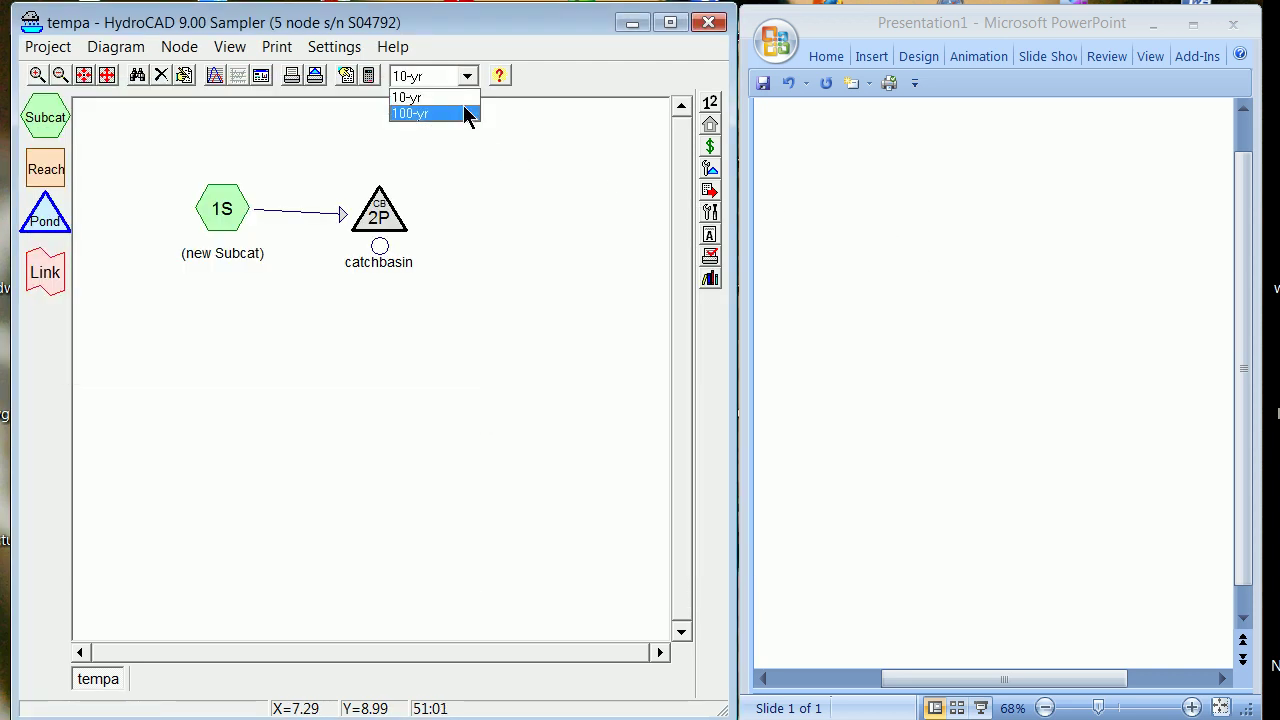
{"action": "left_click", "coordinate": [463, 107]}
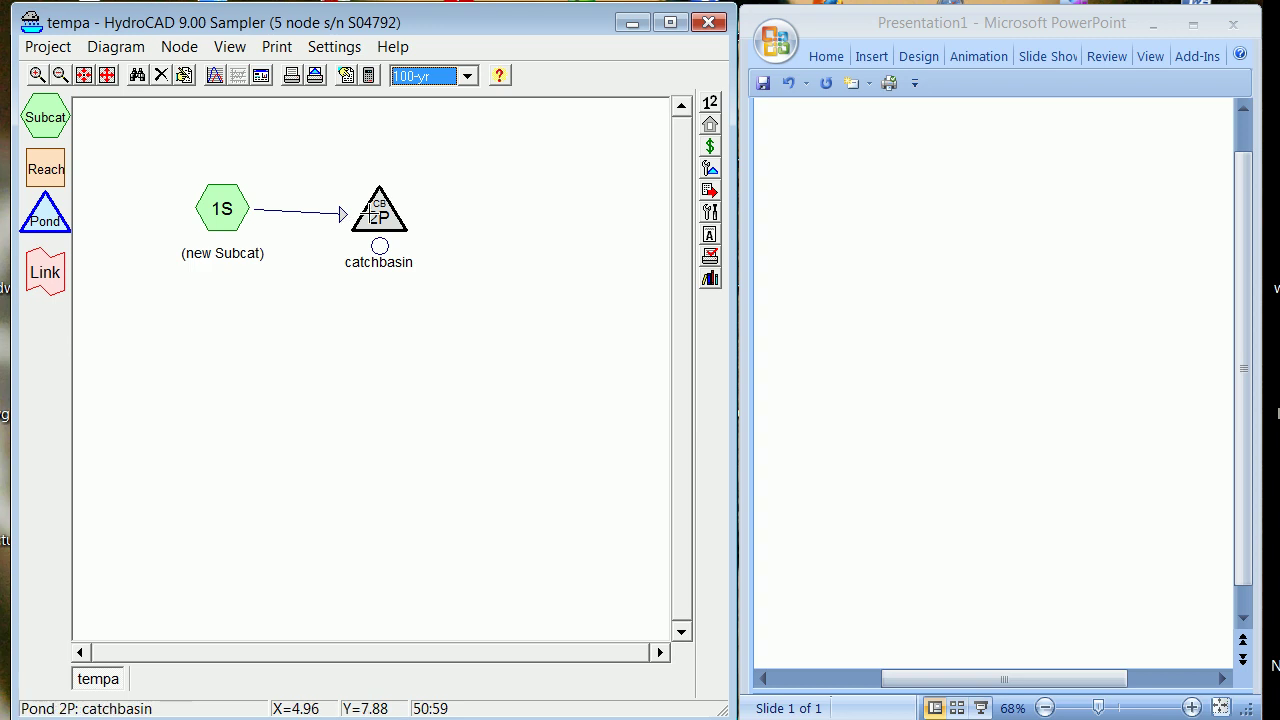
{"action": "right_click", "coordinate": [381, 220]}
{"action": "left_click", "coordinate": [457, 311]}
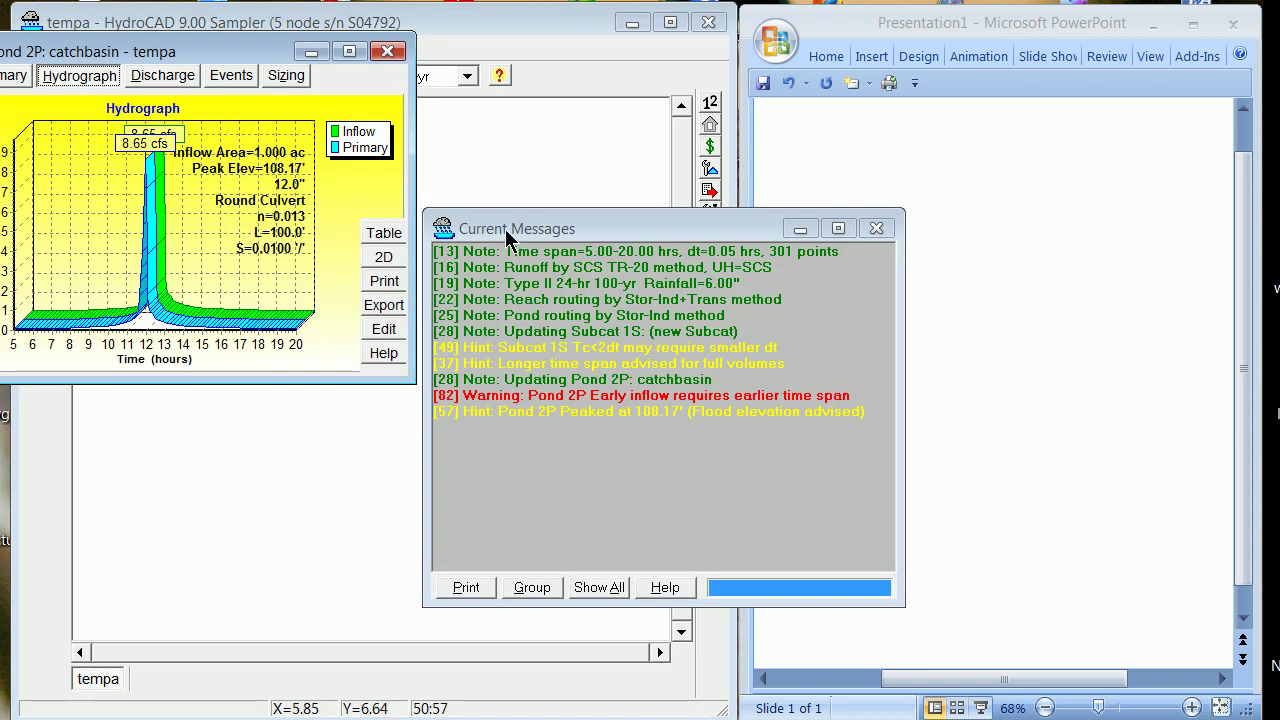
{"action": "left_click_drag", "start_coordinate": [538, 228], "coordinate": [678, 263]}
{"action": "left_click_drag", "start_coordinate": [184, 46], "coordinate": [303, 115]}
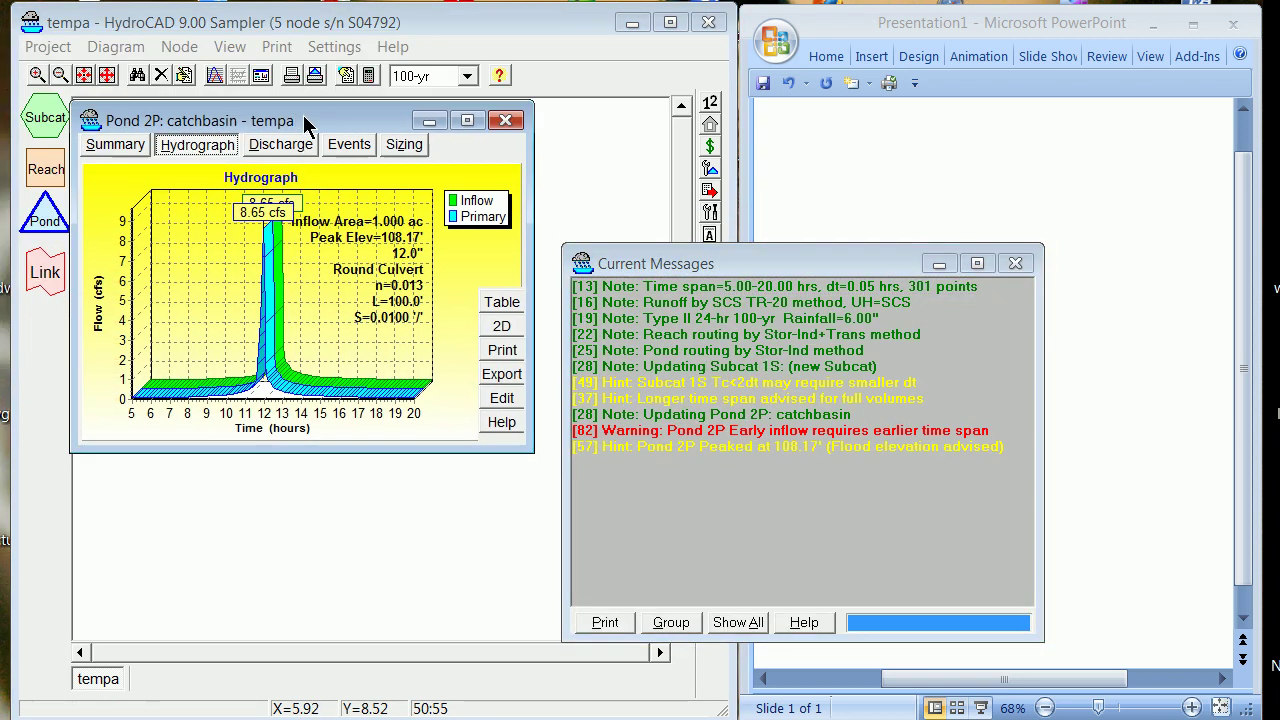
{"action": "left_click", "coordinate": [505, 121]}
Step: Edit pond 2P's culvert outlet, replacing the 12.0 diameter with 36 inches
{"action": "left_click", "coordinate": [356, 226]}
{"action": "right_click", "coordinate": [374, 221]}
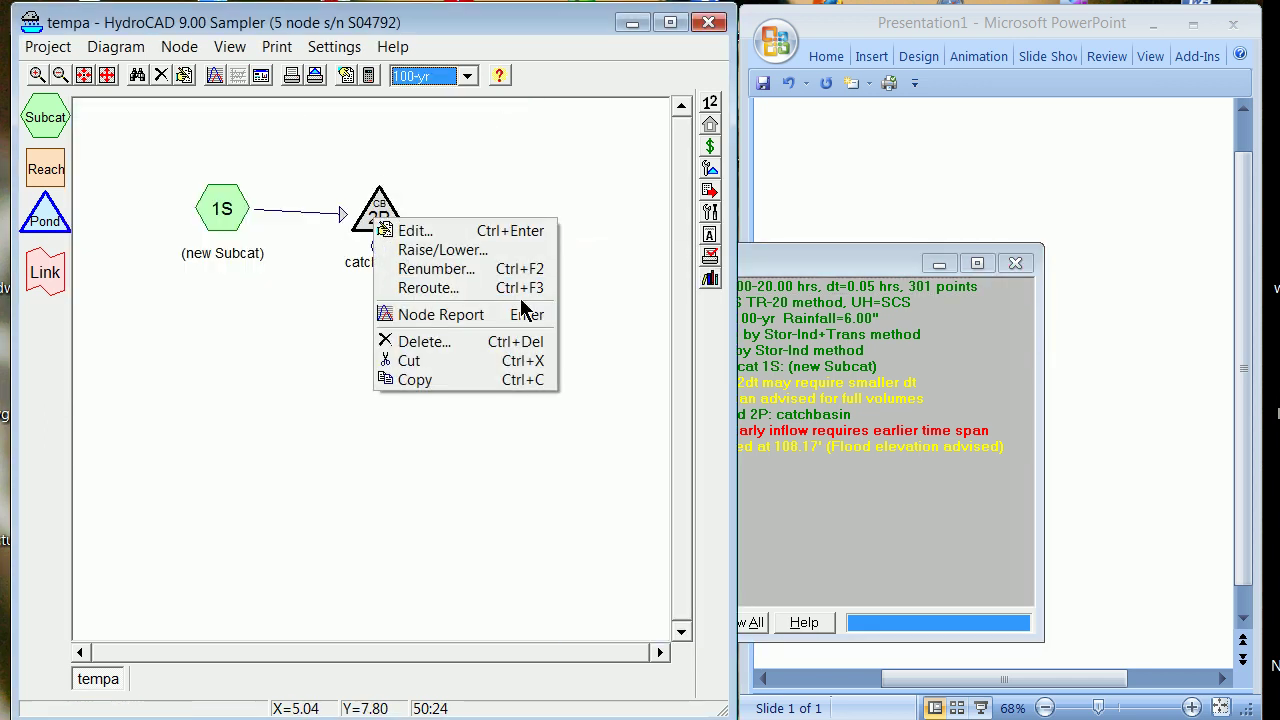
{"action": "left_click", "coordinate": [405, 230]}
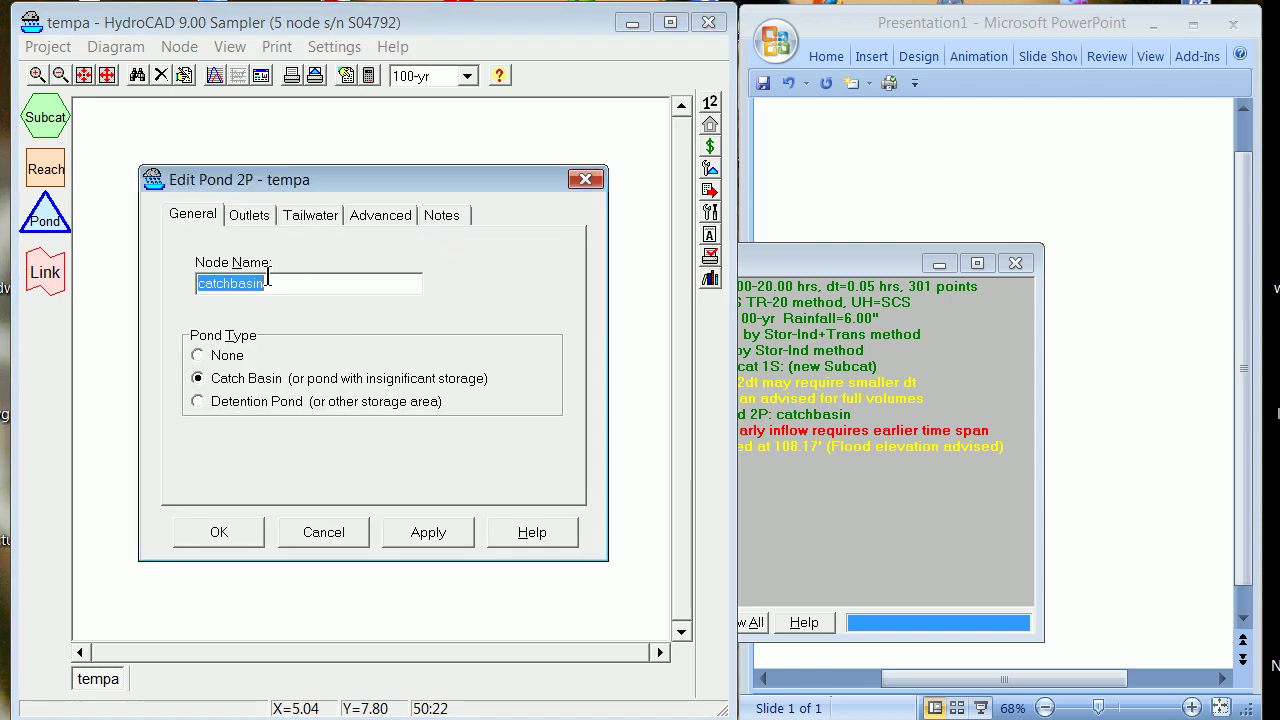
{"action": "left_click", "coordinate": [263, 220]}
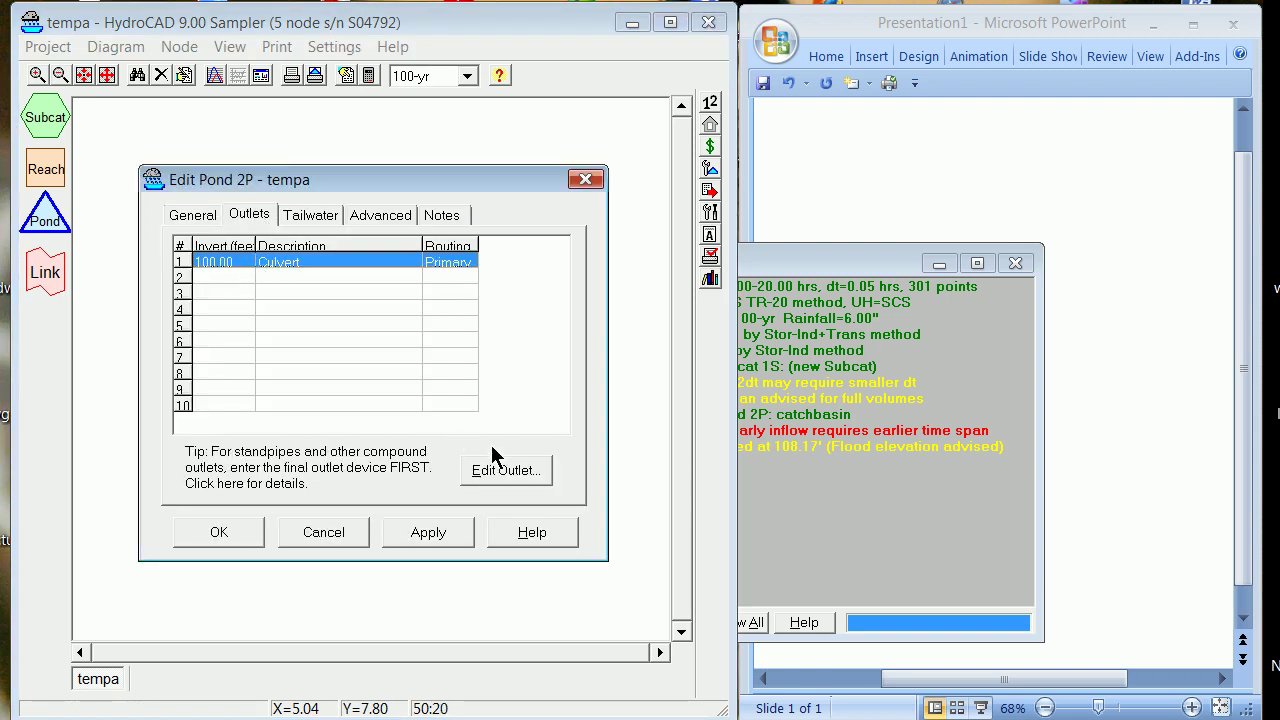
{"action": "left_click", "coordinate": [495, 470]}
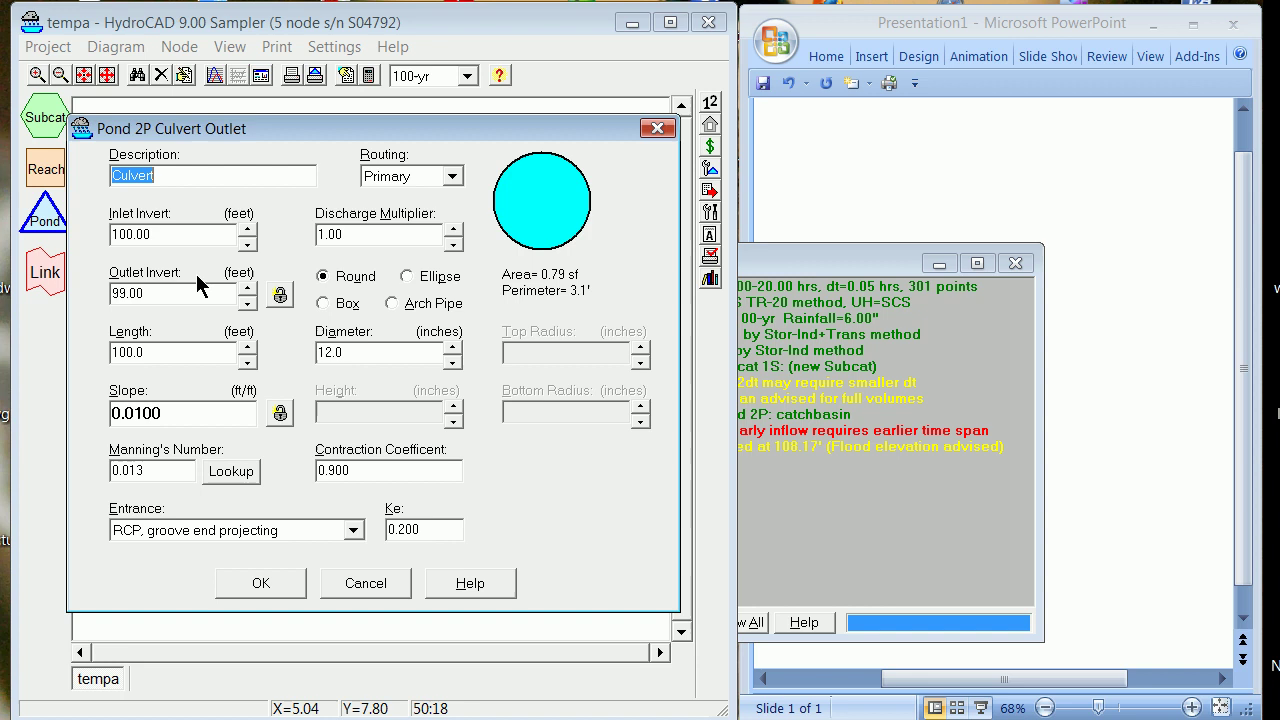
{"action": "left_click_drag", "start_coordinate": [352, 352], "coordinate": [302, 355]}
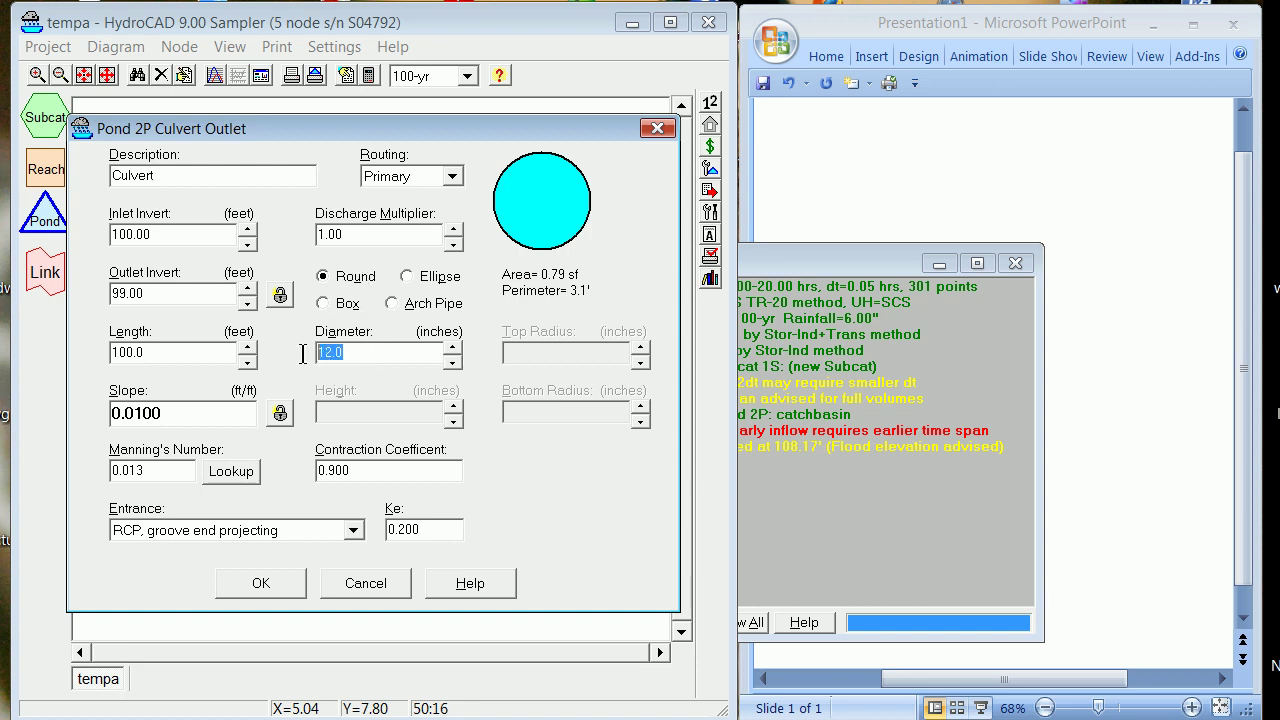
{"action": "type", "text": "36"}
{"action": "left_click", "coordinate": [279, 584]}
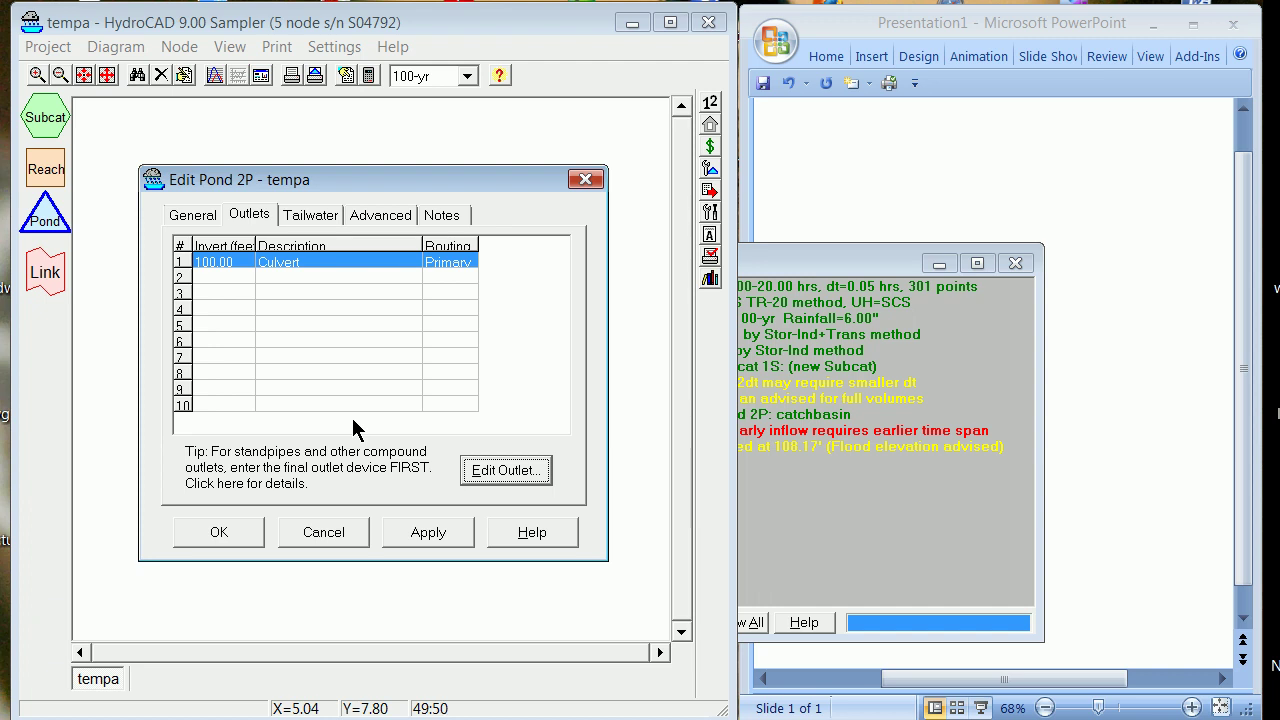
Step: Save pond 2P and review its node report, now peaking at 101.08 ft
{"action": "left_click", "coordinate": [219, 532]}
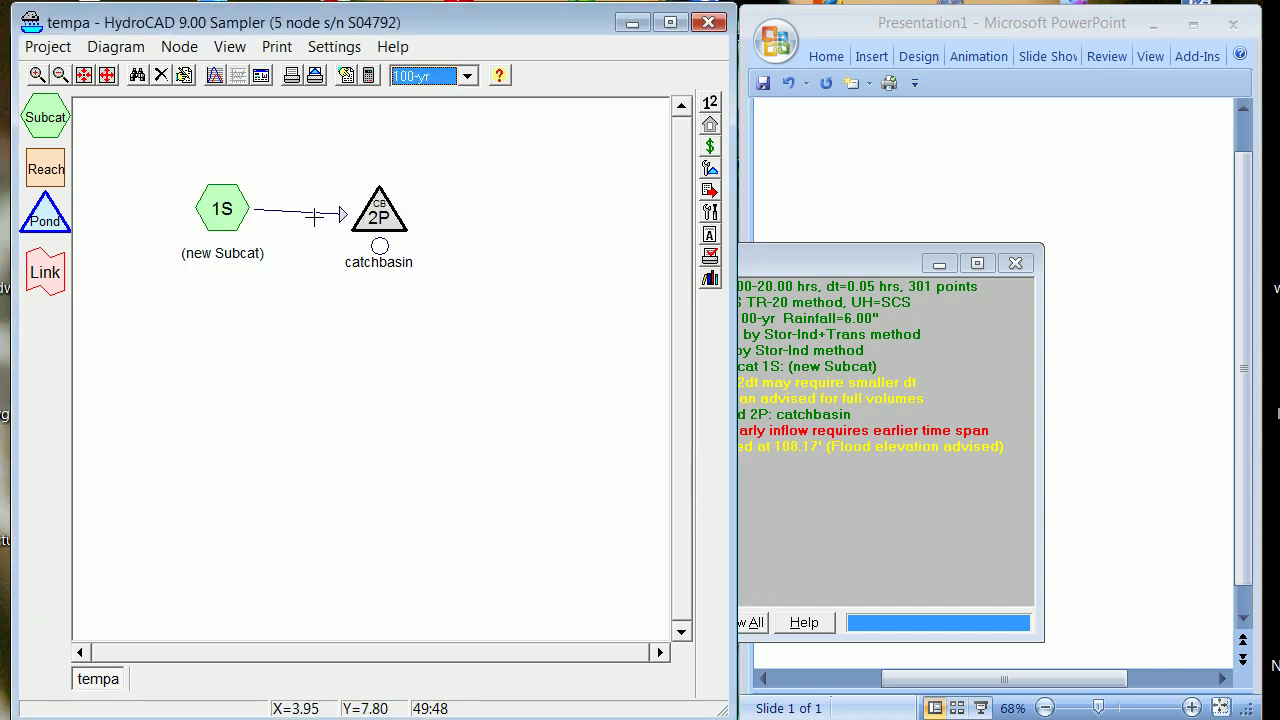
{"action": "right_click", "coordinate": [384, 214]}
{"action": "left_click", "coordinate": [448, 310]}
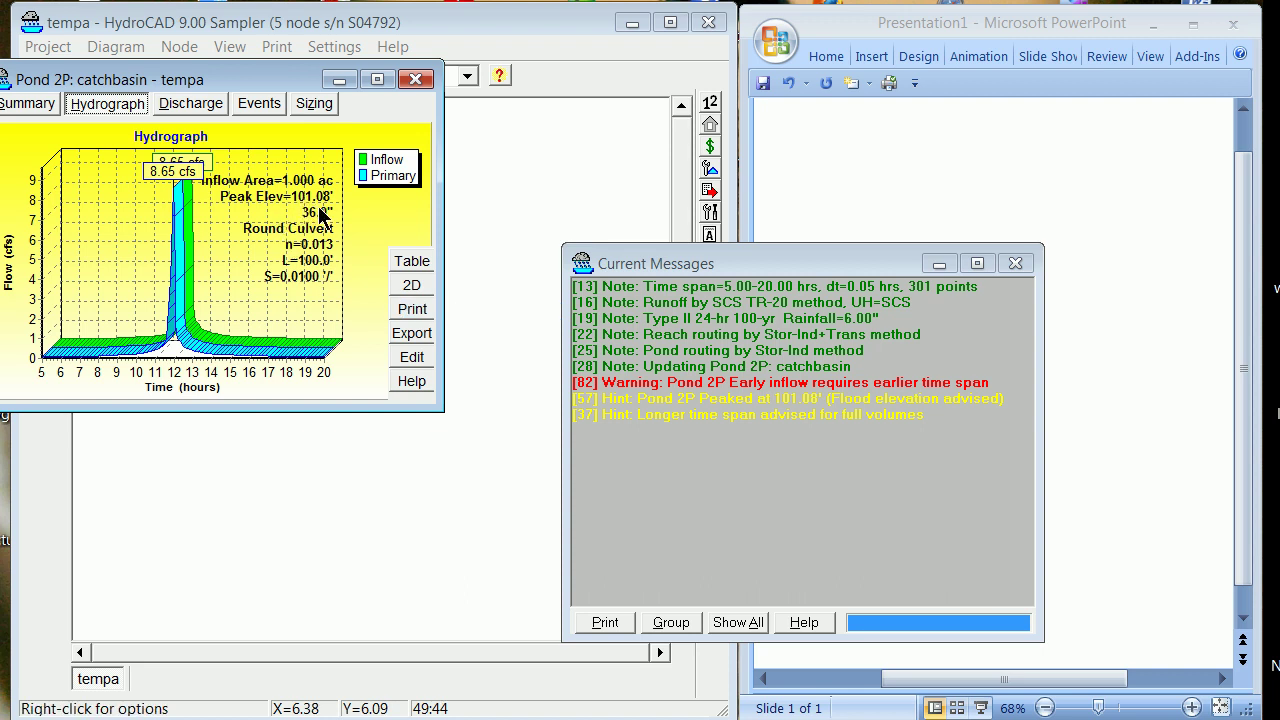
{"action": "left_click", "coordinate": [418, 82]}
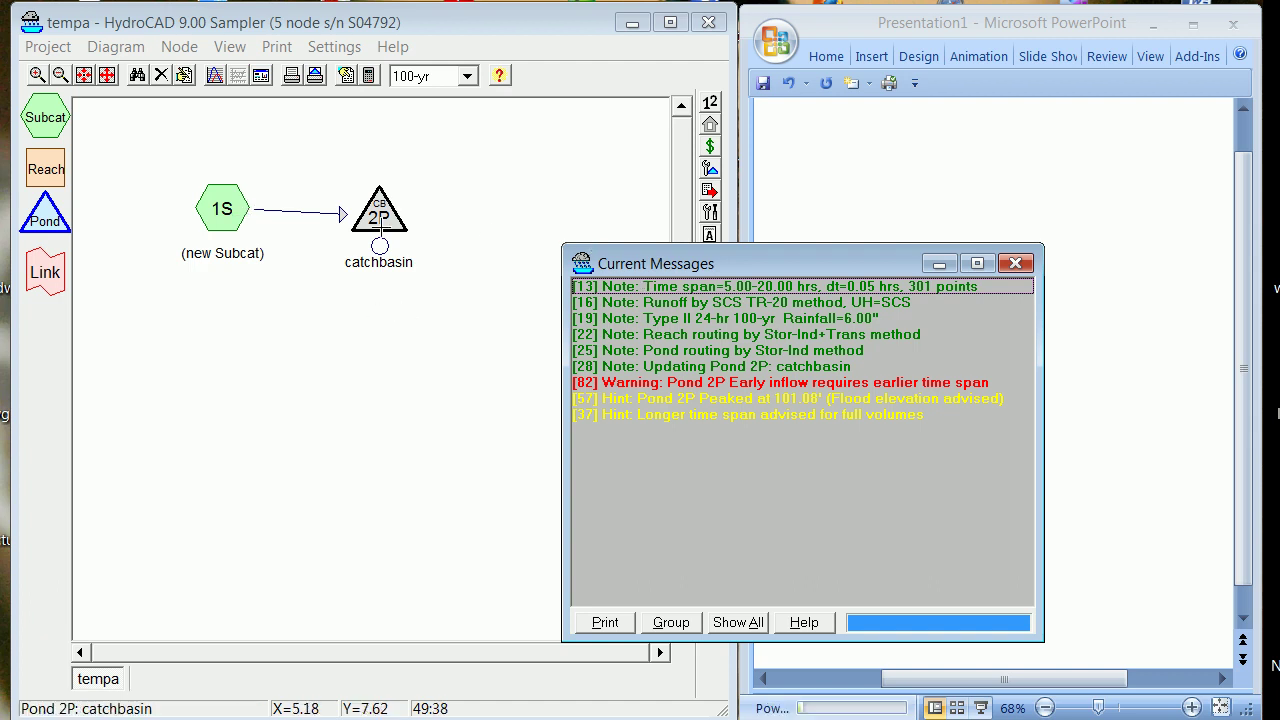
{"action": "right_click", "coordinate": [383, 217]}
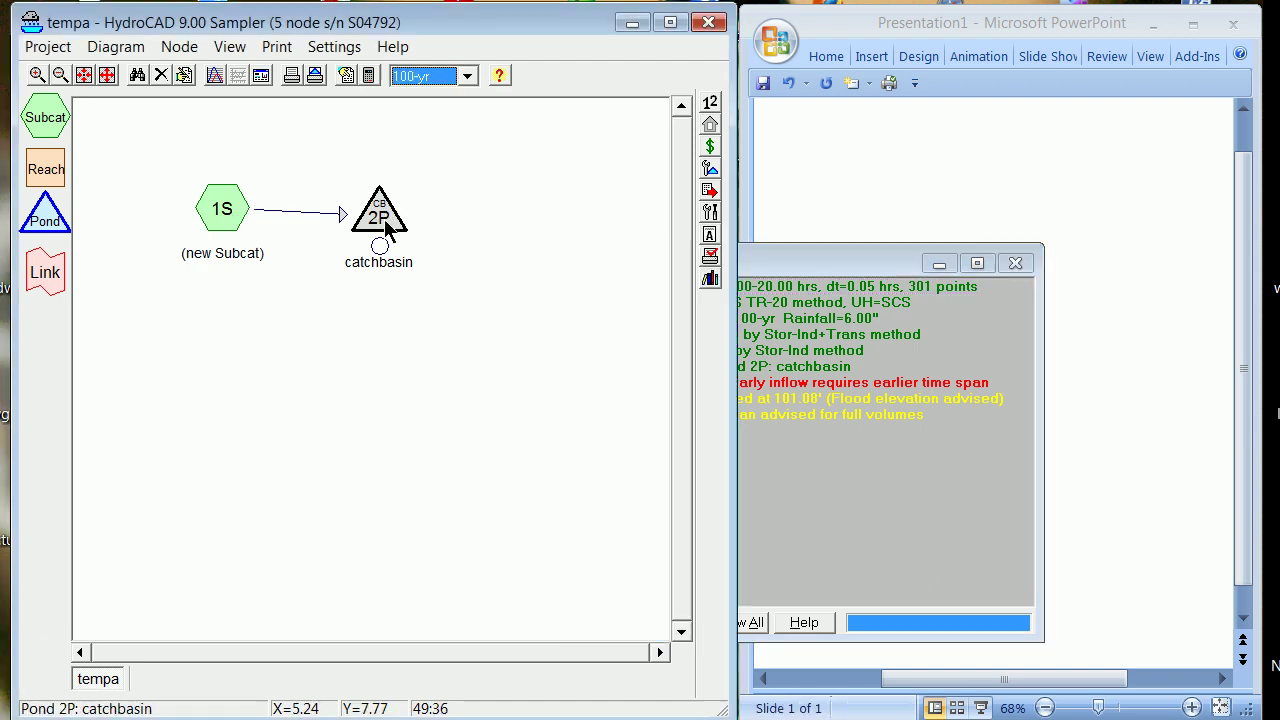
{"action": "left_click", "coordinate": [314, 391]}
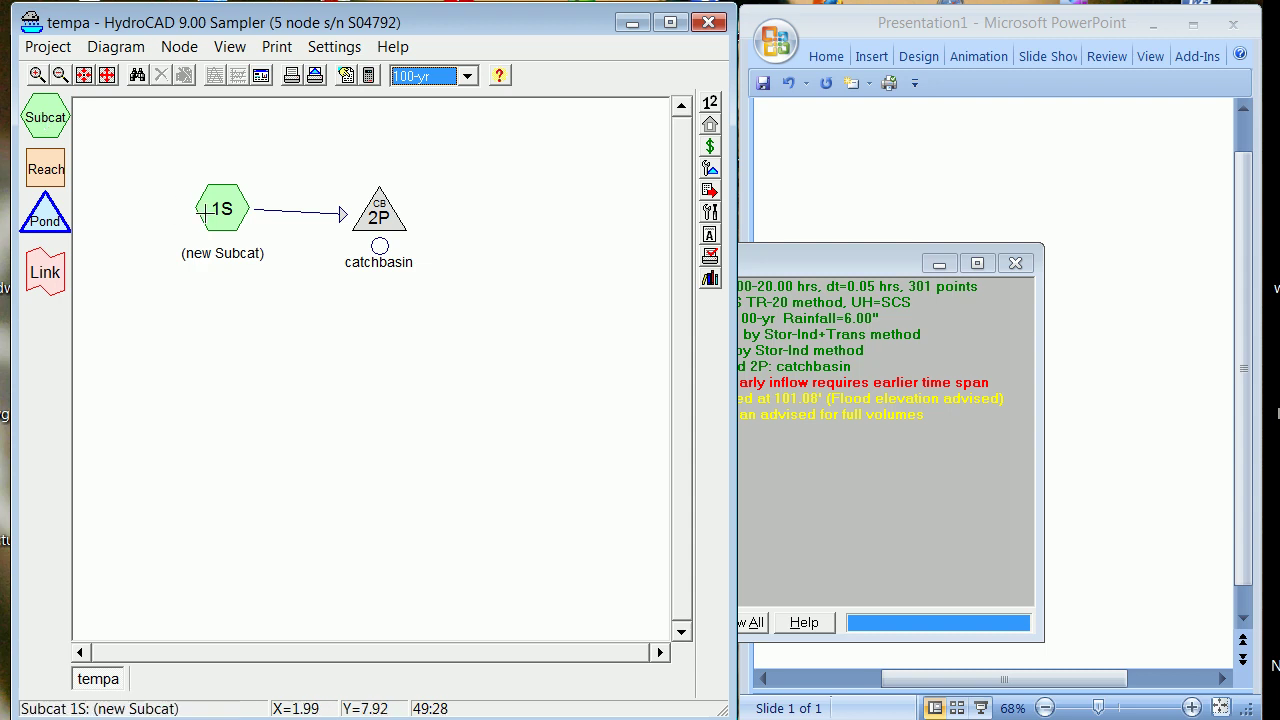
Step: Place new subcatchment 3S below 1S and enter a 1-acre area
{"action": "left_click", "coordinate": [220, 210]}
{"action": "right_click", "coordinate": [218, 208]}
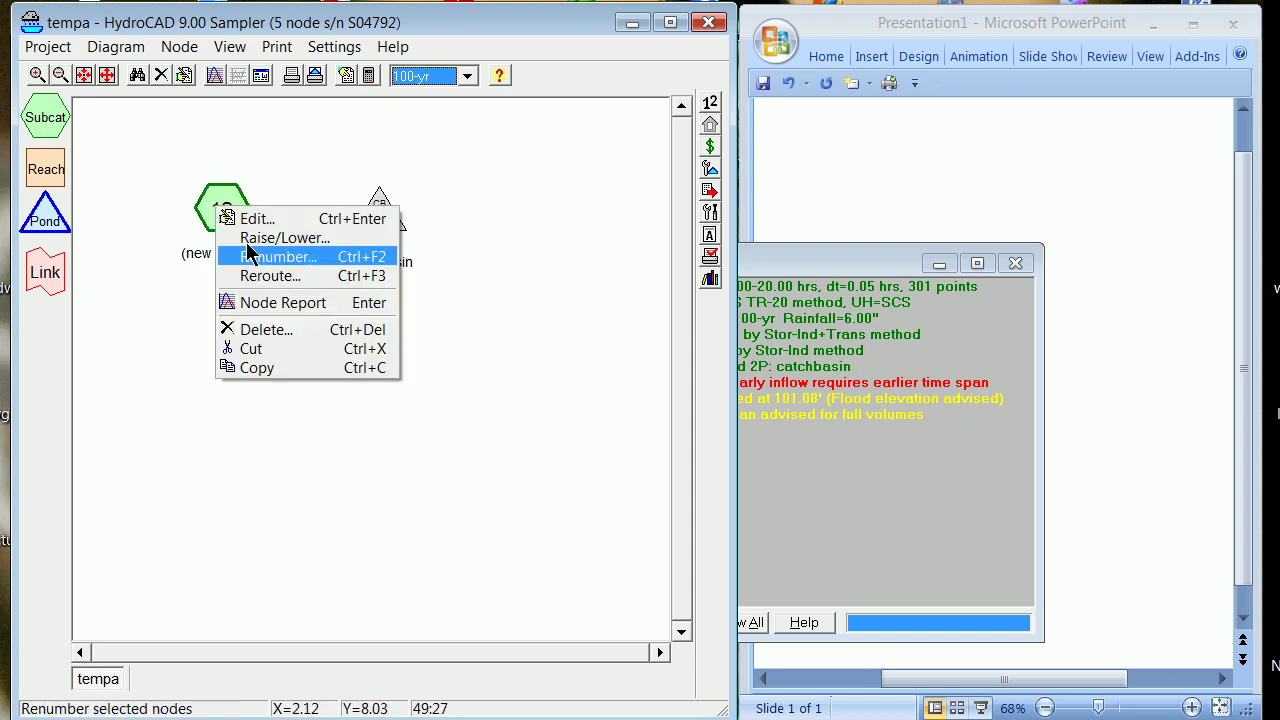
{"action": "left_click", "coordinate": [100, 151]}
{"action": "left_click_drag", "start_coordinate": [50, 120], "coordinate": [229, 334]}
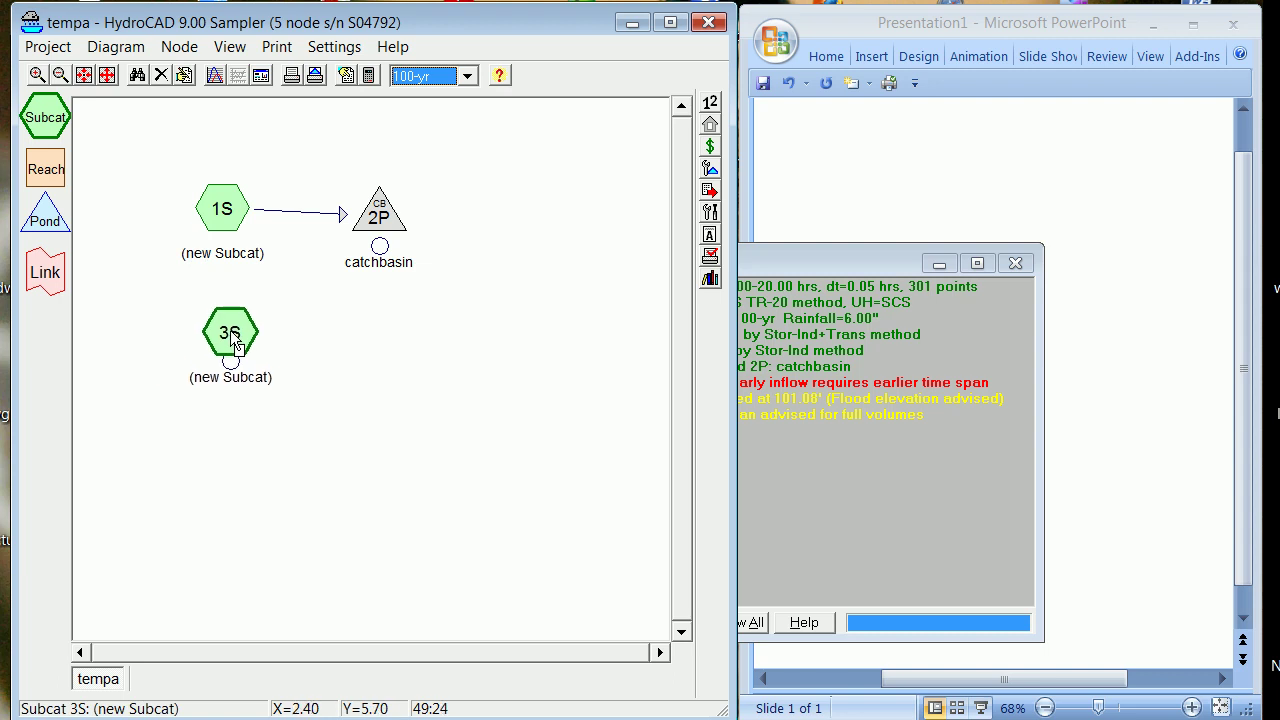
{"action": "right_click", "coordinate": [232, 335]}
{"action": "left_click", "coordinate": [273, 347]}
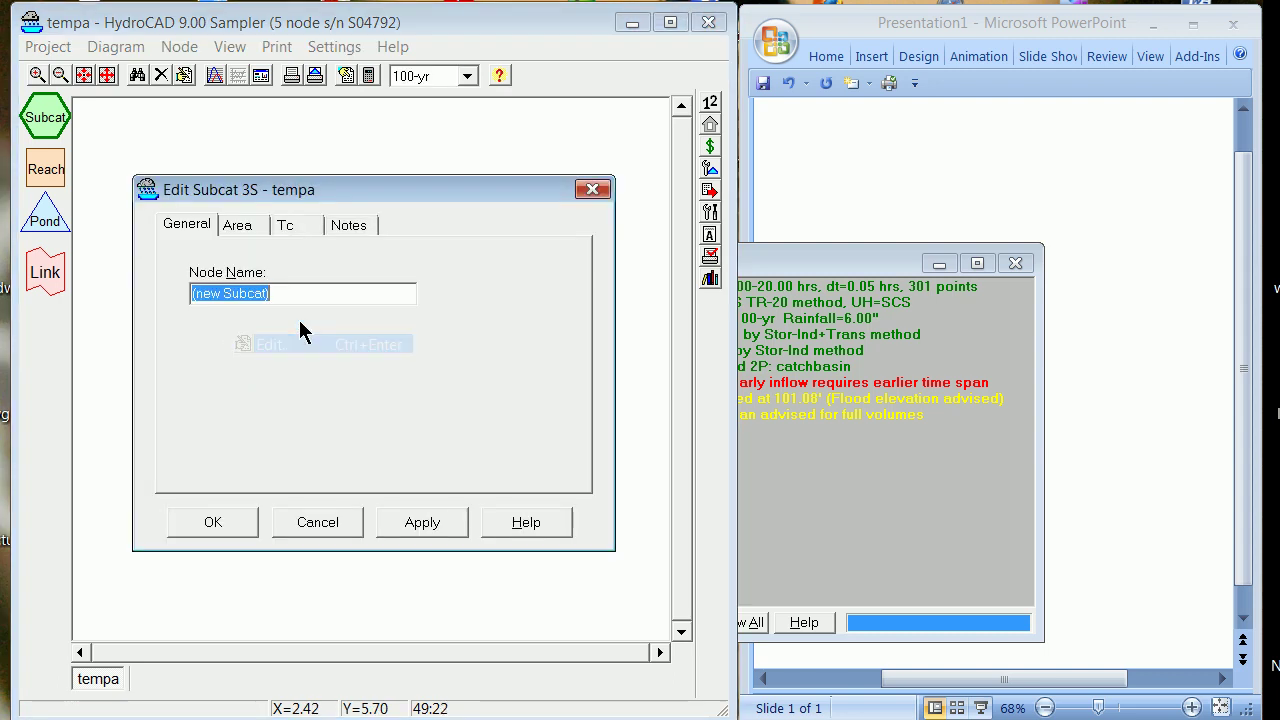
{"action": "left_click", "coordinate": [233, 226]}
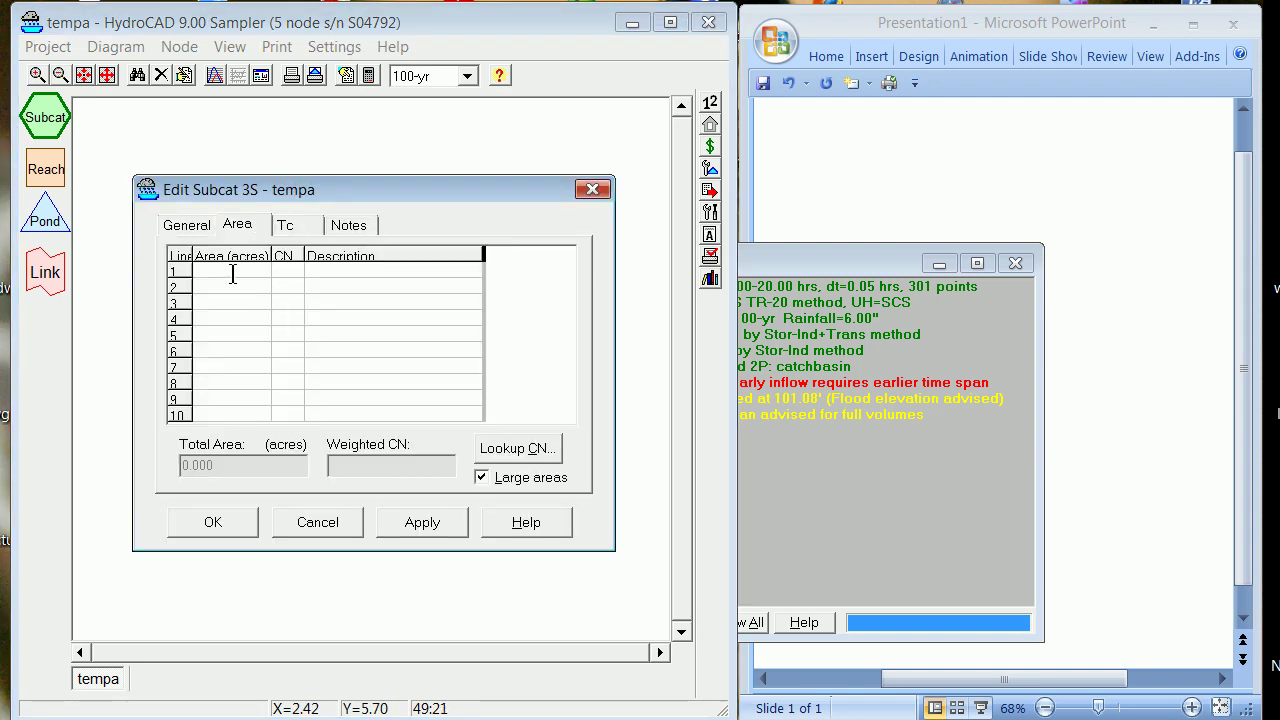
{"action": "left_click", "coordinate": [232, 274]}
{"action": "type", "text": "1"}
Step: Give 3S a 5.0-minute Direct Entry Tc and save it with CN 58
{"action": "left_click", "coordinate": [292, 227]}
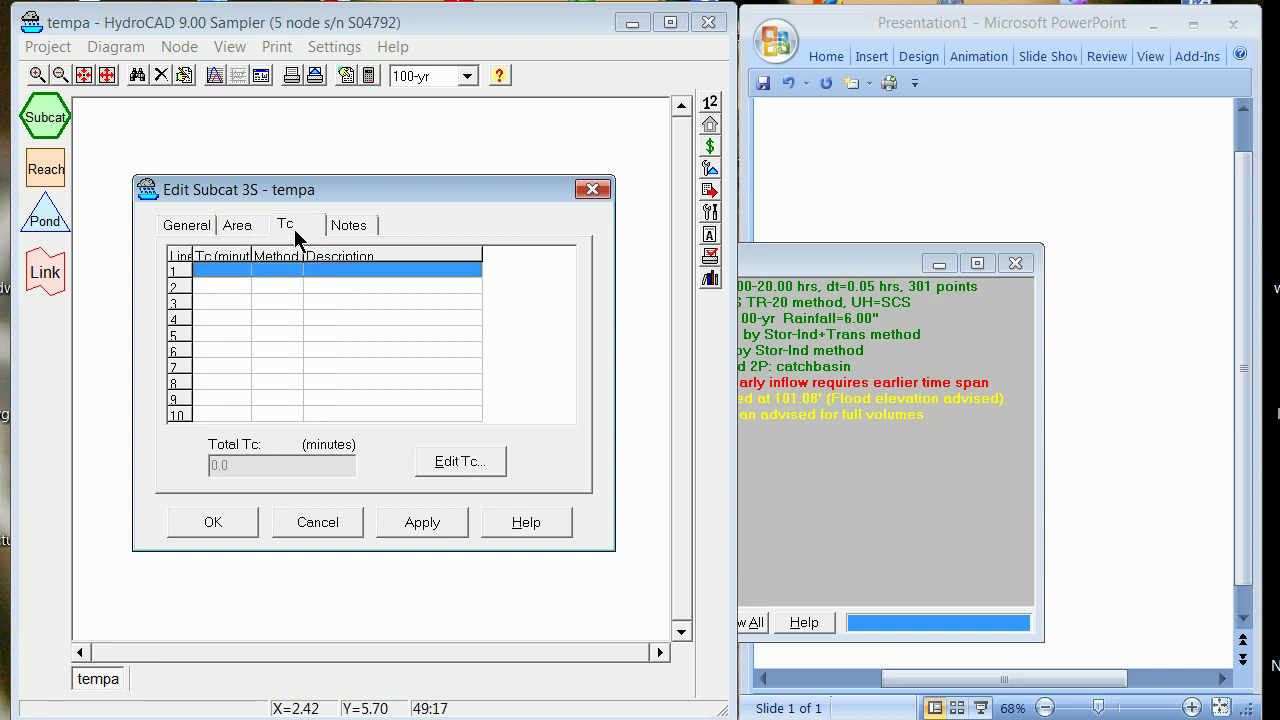
{"action": "left_click", "coordinate": [428, 463]}
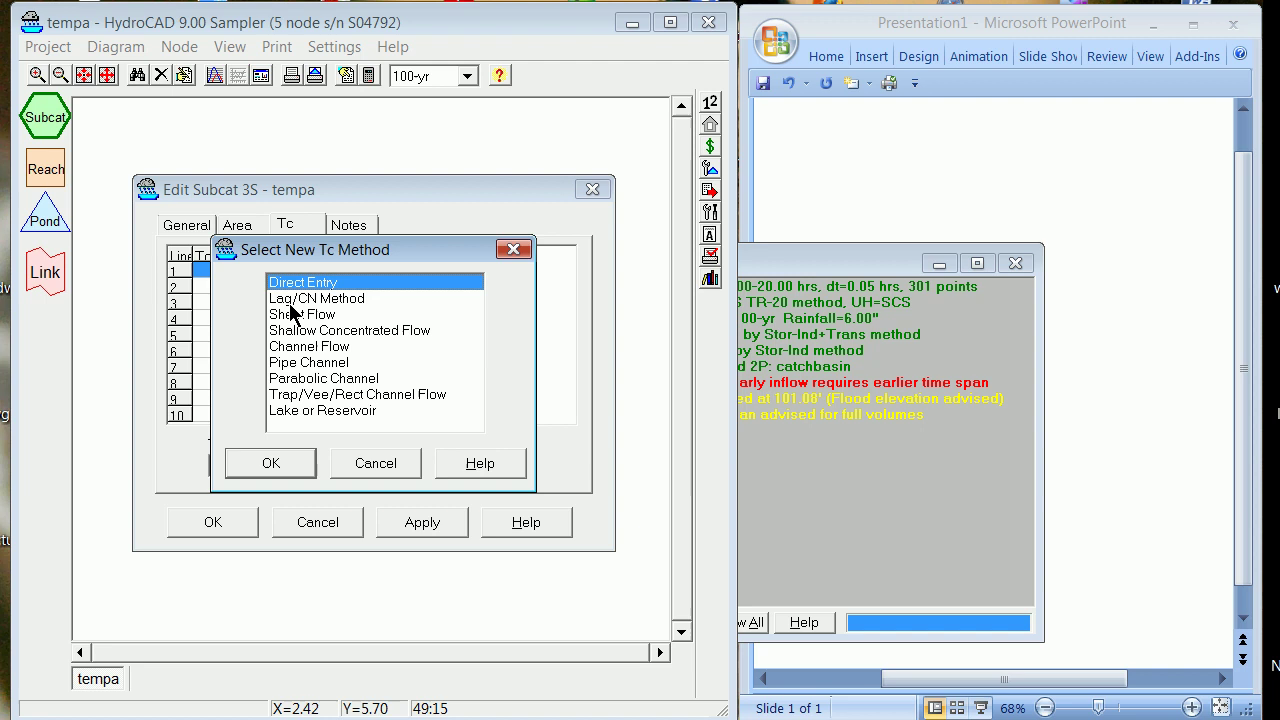
{"action": "left_click", "coordinate": [286, 463]}
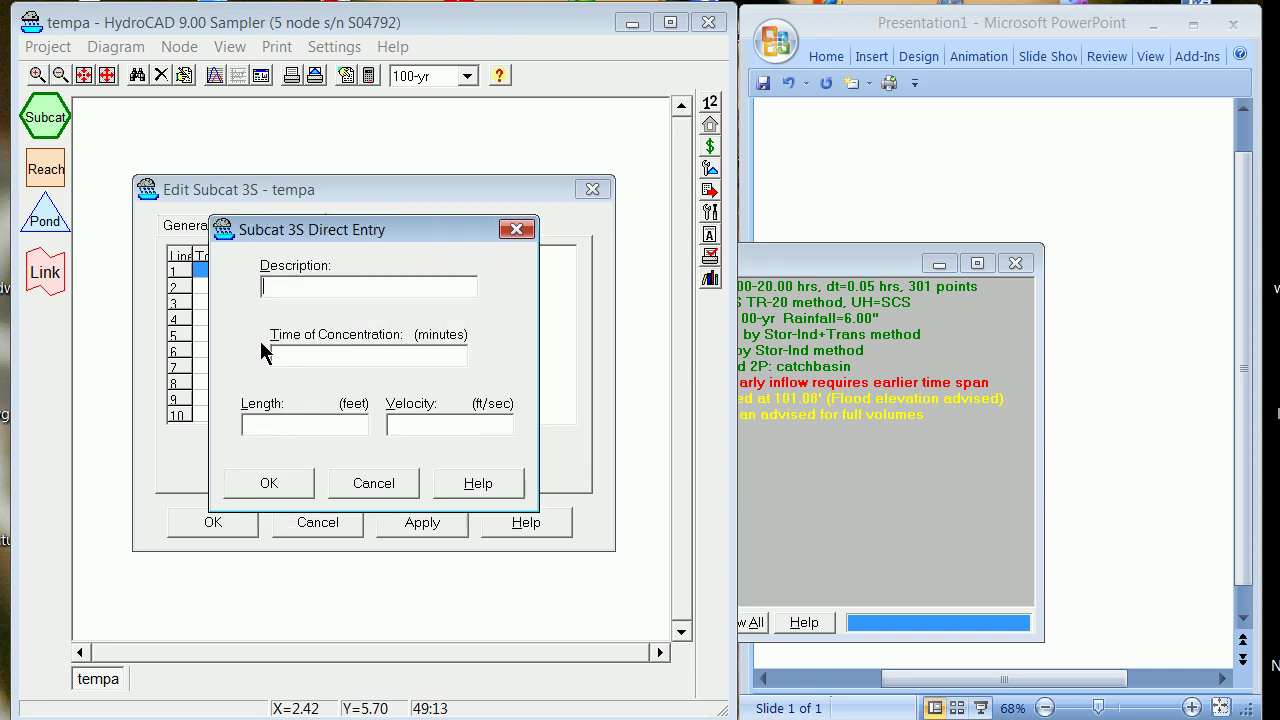
{"action": "type", "text": "5"}
{"action": "left_click", "coordinate": [269, 483]}
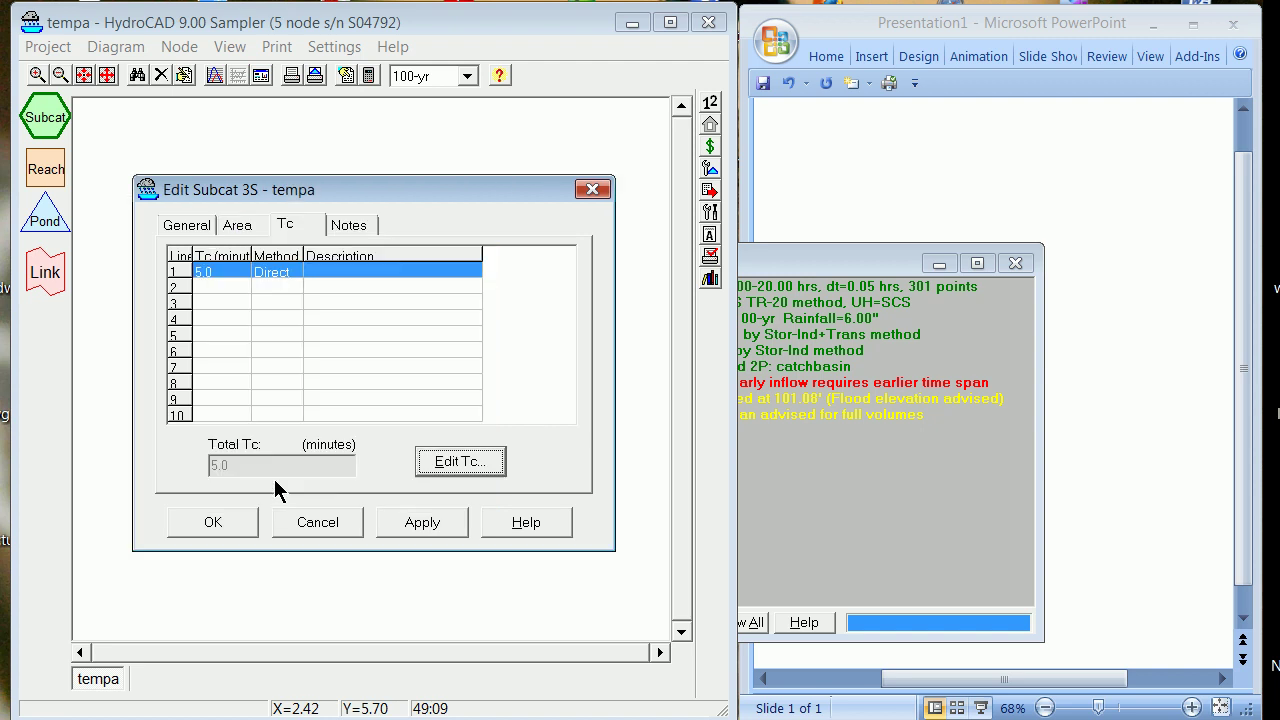
{"action": "left_click", "coordinate": [197, 528]}
{"action": "left_click", "coordinate": [617, 427]}
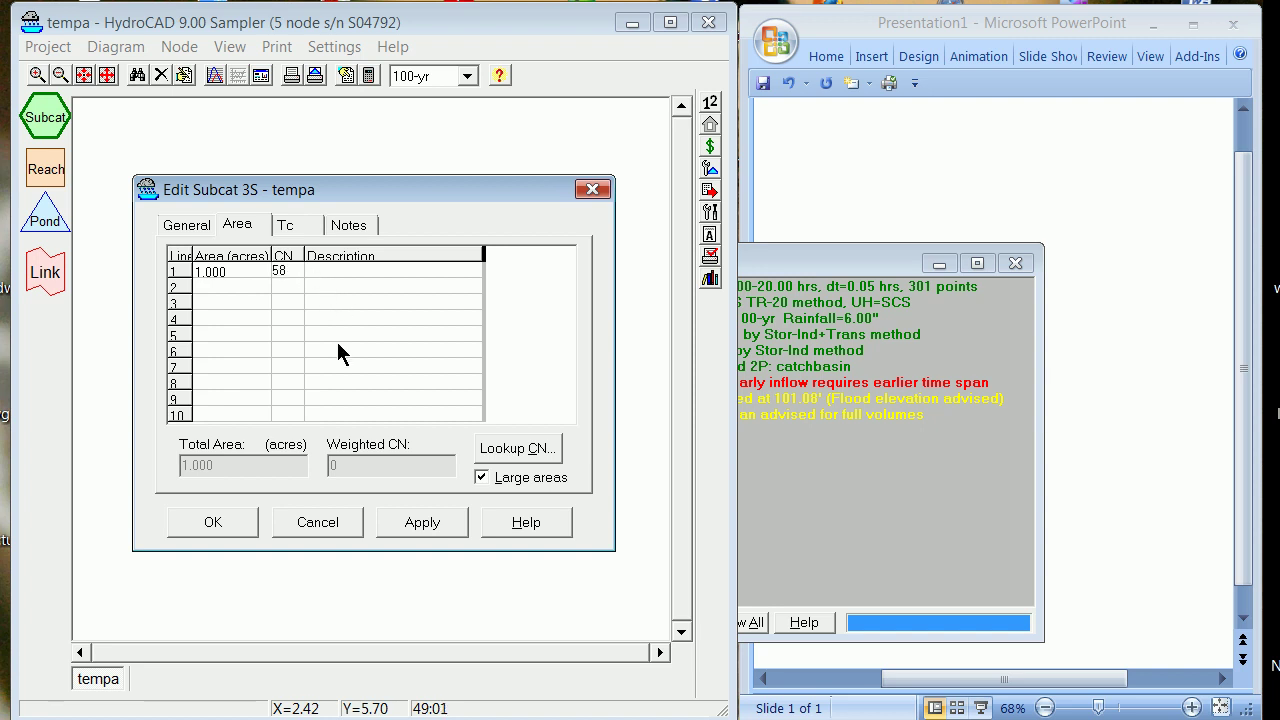
{"action": "left_click", "coordinate": [238, 530]}
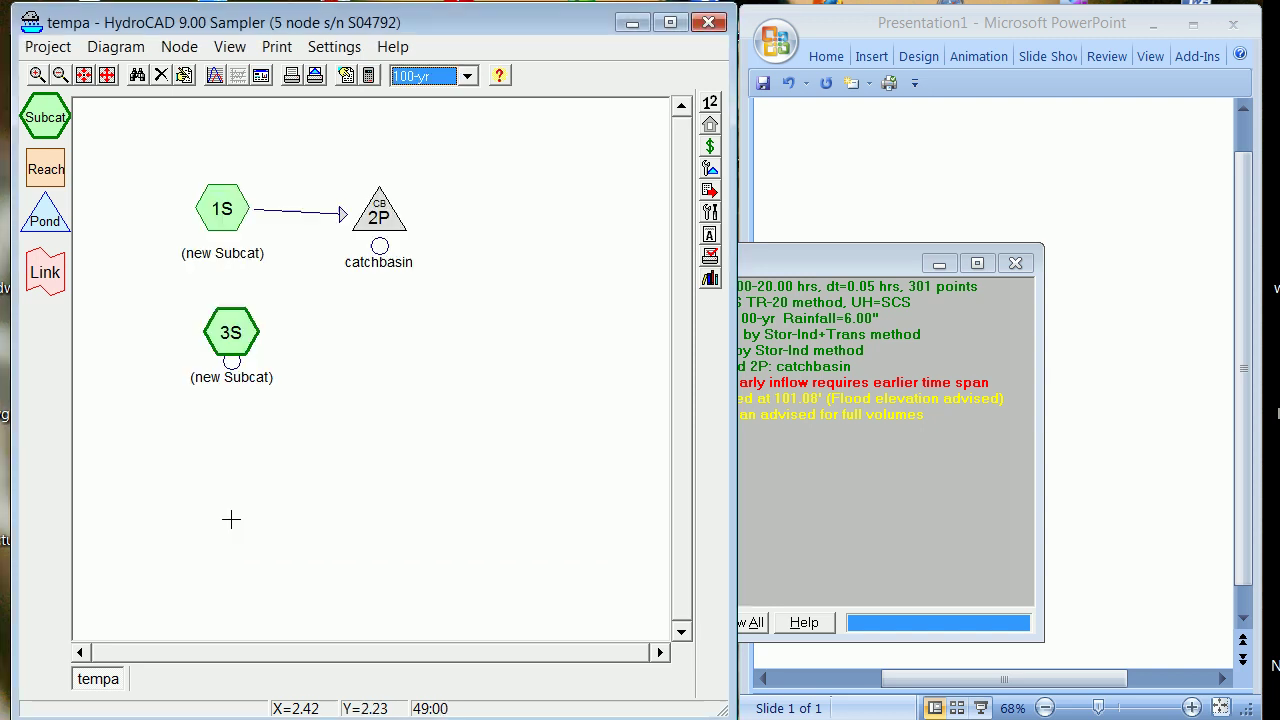
Step: Reroute subcatchment 3S, choosing node 2P from the Node Number list
{"action": "right_click", "coordinate": [236, 322]}
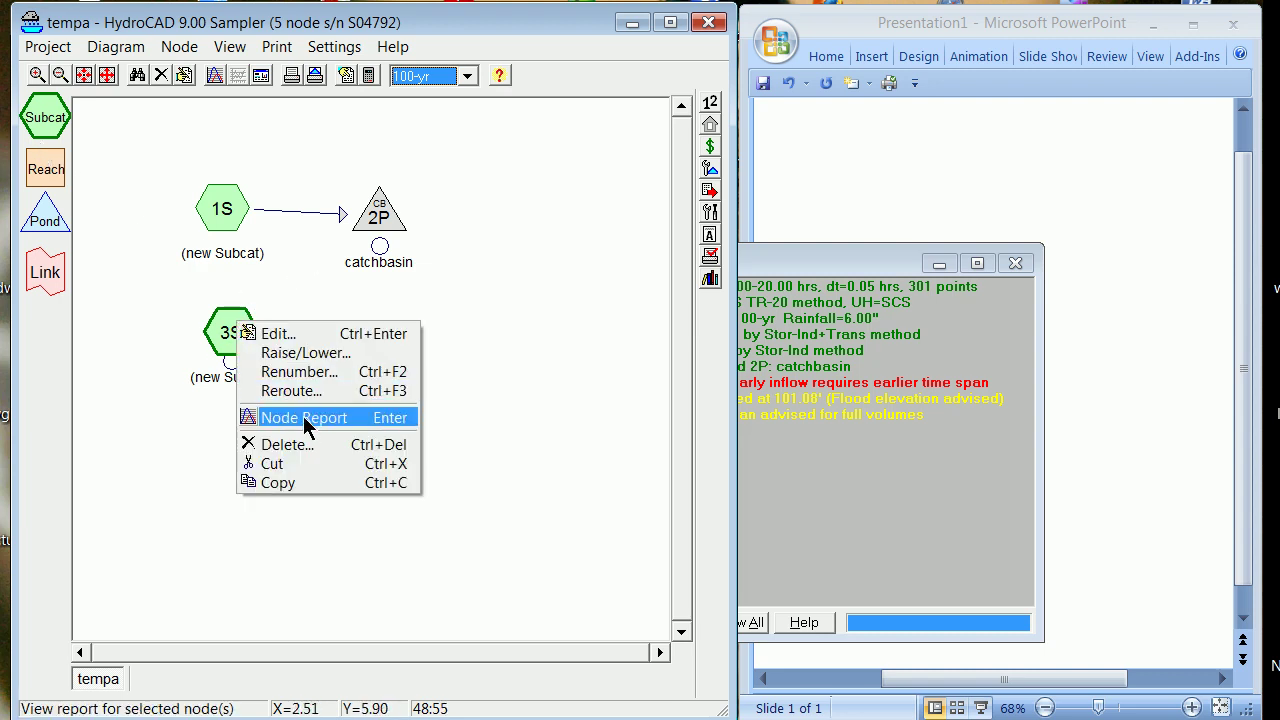
{"action": "left_click", "coordinate": [309, 391]}
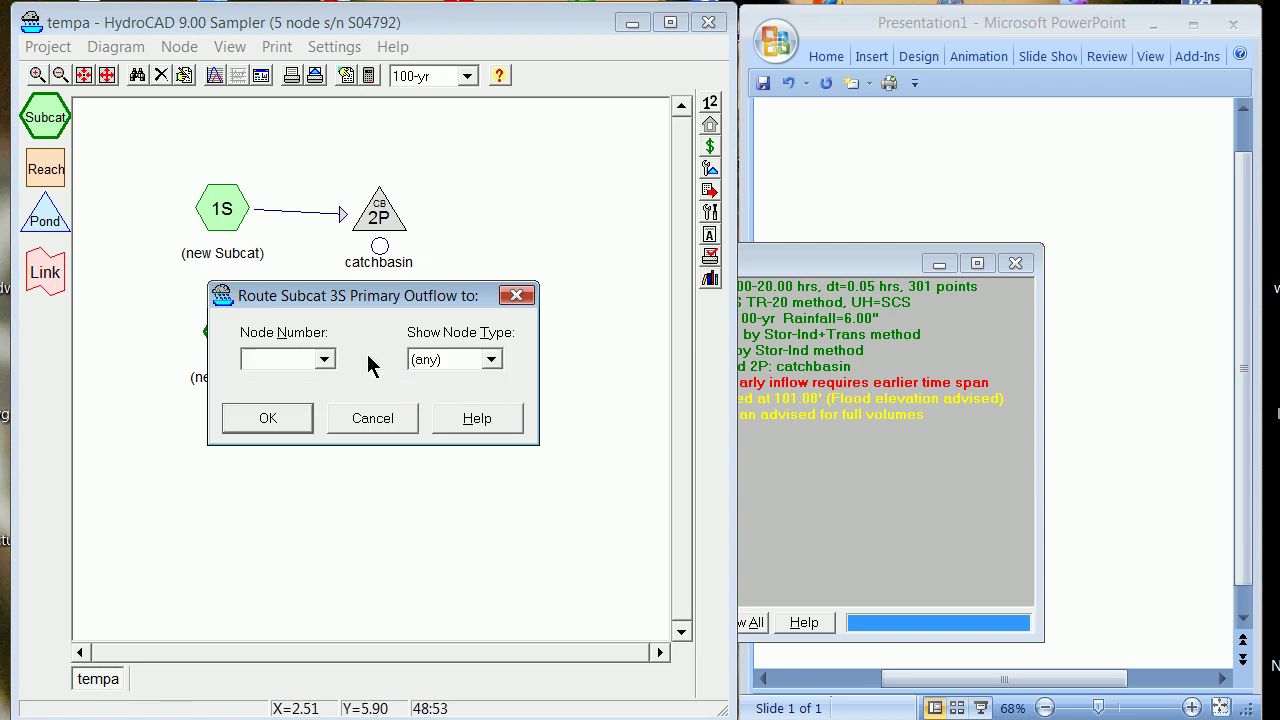
{"action": "left_click", "coordinate": [325, 360]}
{"action": "left_click", "coordinate": [303, 382]}
{"action": "left_click", "coordinate": [289, 422]}
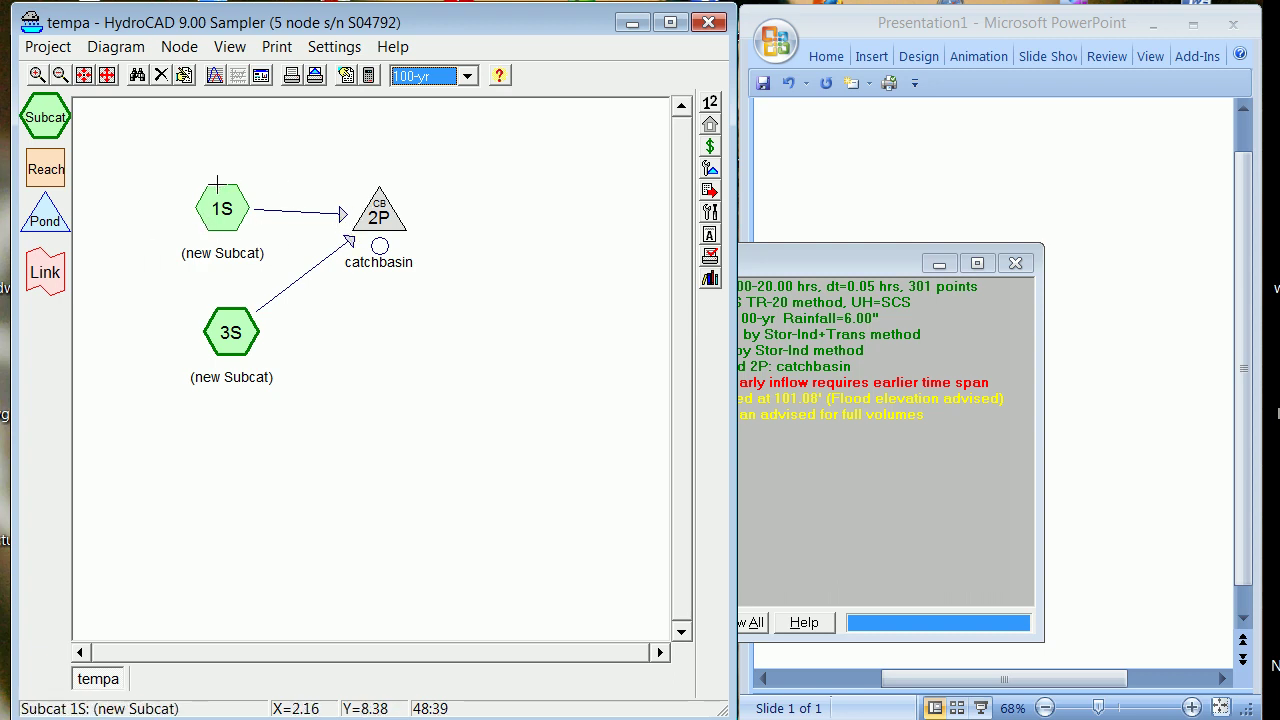
Step: Open and close the runoff reports for 3S and 1S, noting 3S's 3.09 cfs, 0.131 af peak
{"action": "right_click", "coordinate": [231, 327]}
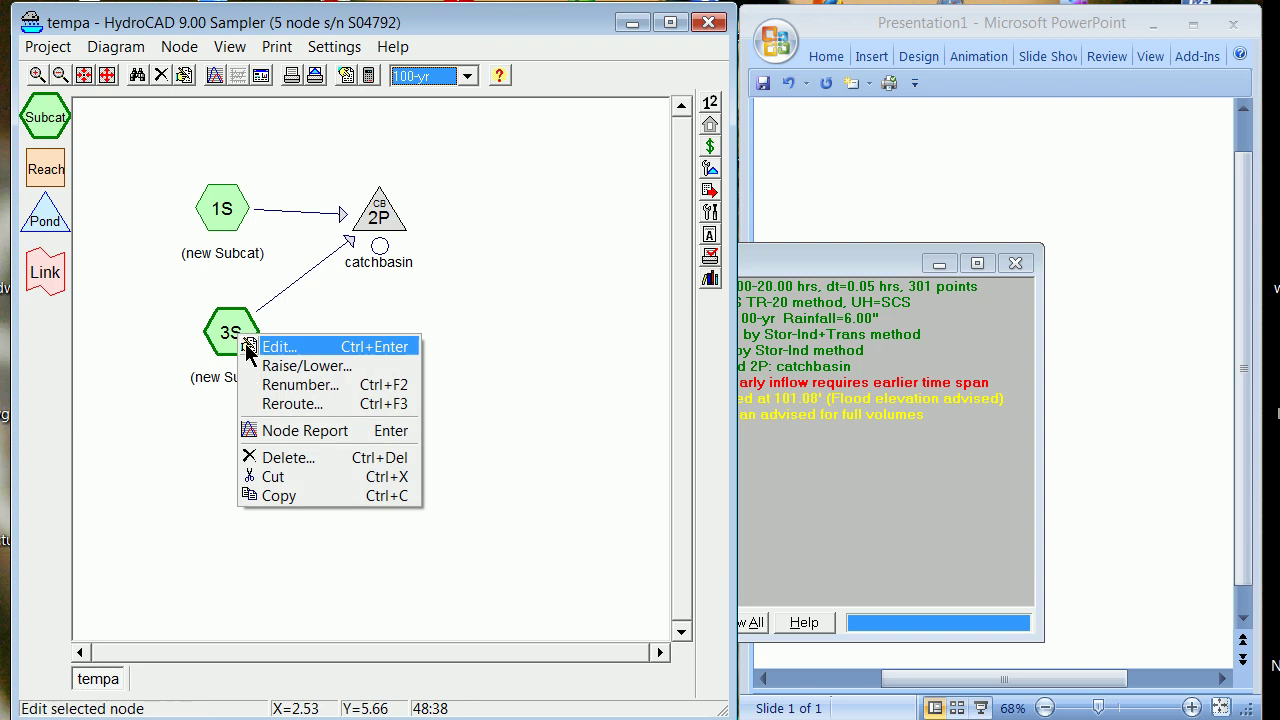
{"action": "left_click", "coordinate": [271, 432]}
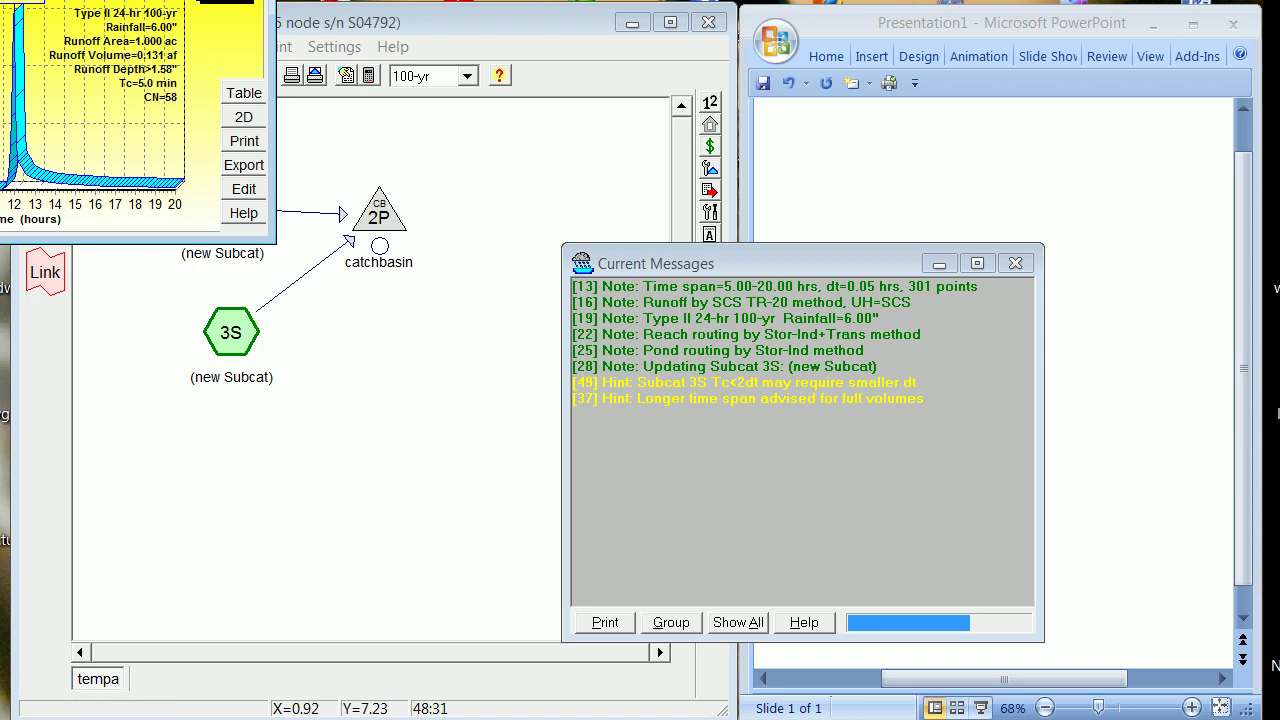
{"action": "left_click", "coordinate": [268, 165]}
{"action": "right_click", "coordinate": [236, 208]}
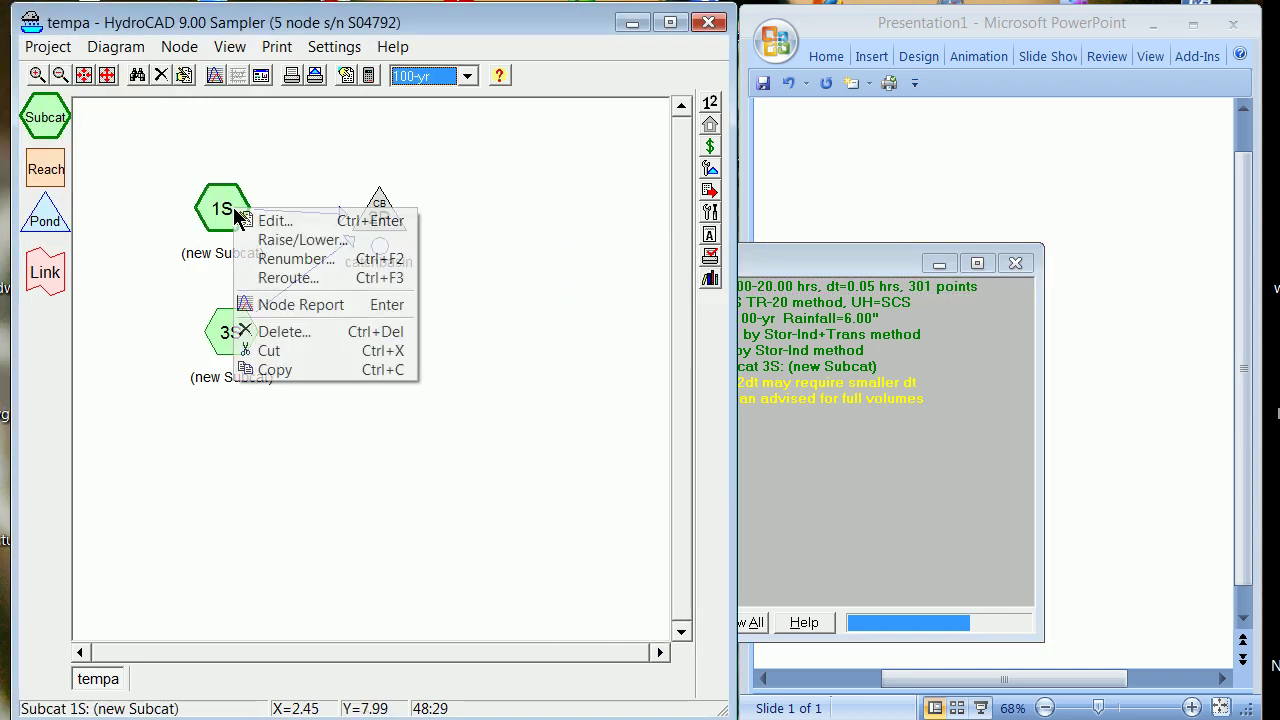
{"action": "left_click", "coordinate": [311, 304]}
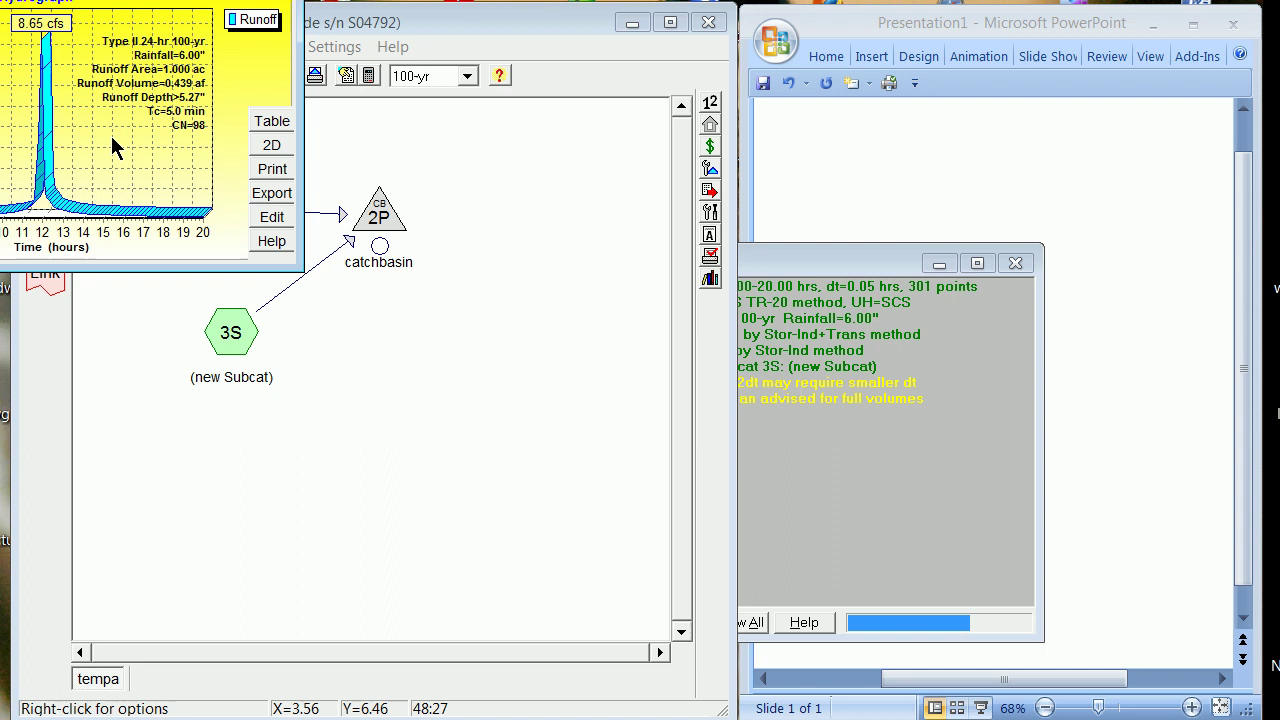
{"action": "left_click", "coordinate": [223, 303]}
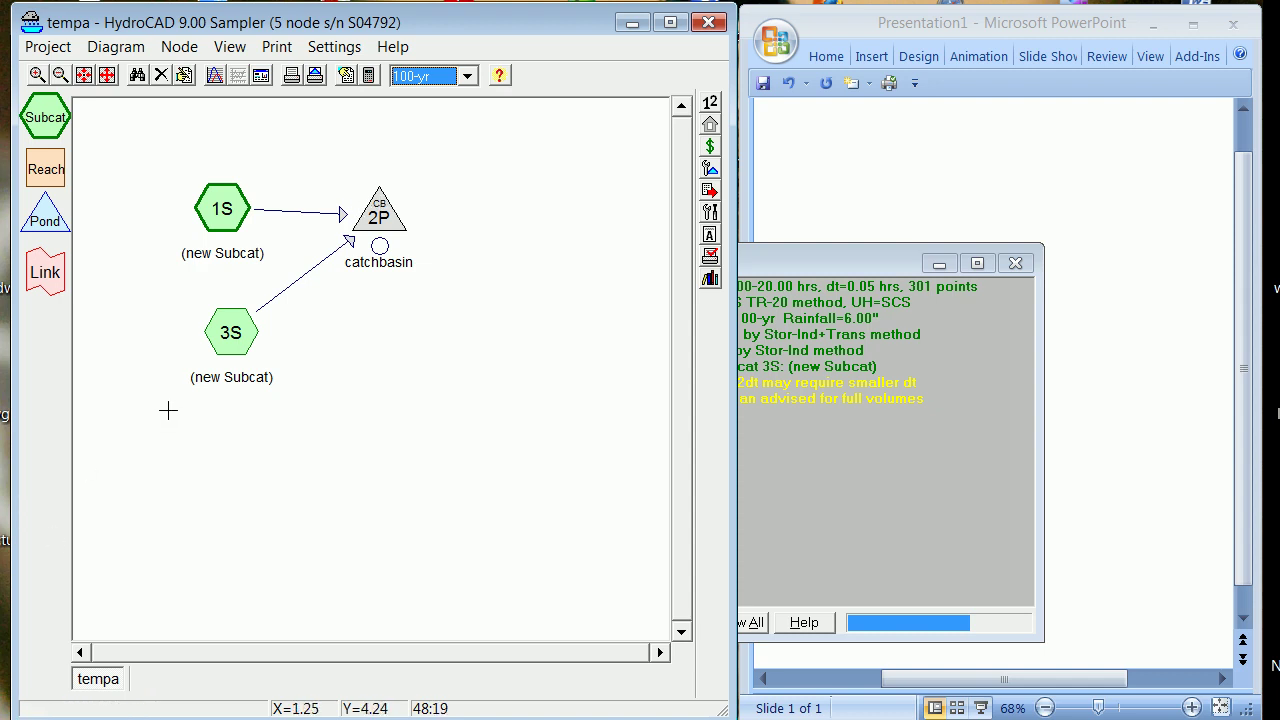
{"action": "right_click", "coordinate": [231, 331]}
{"action": "left_click", "coordinate": [294, 425]}
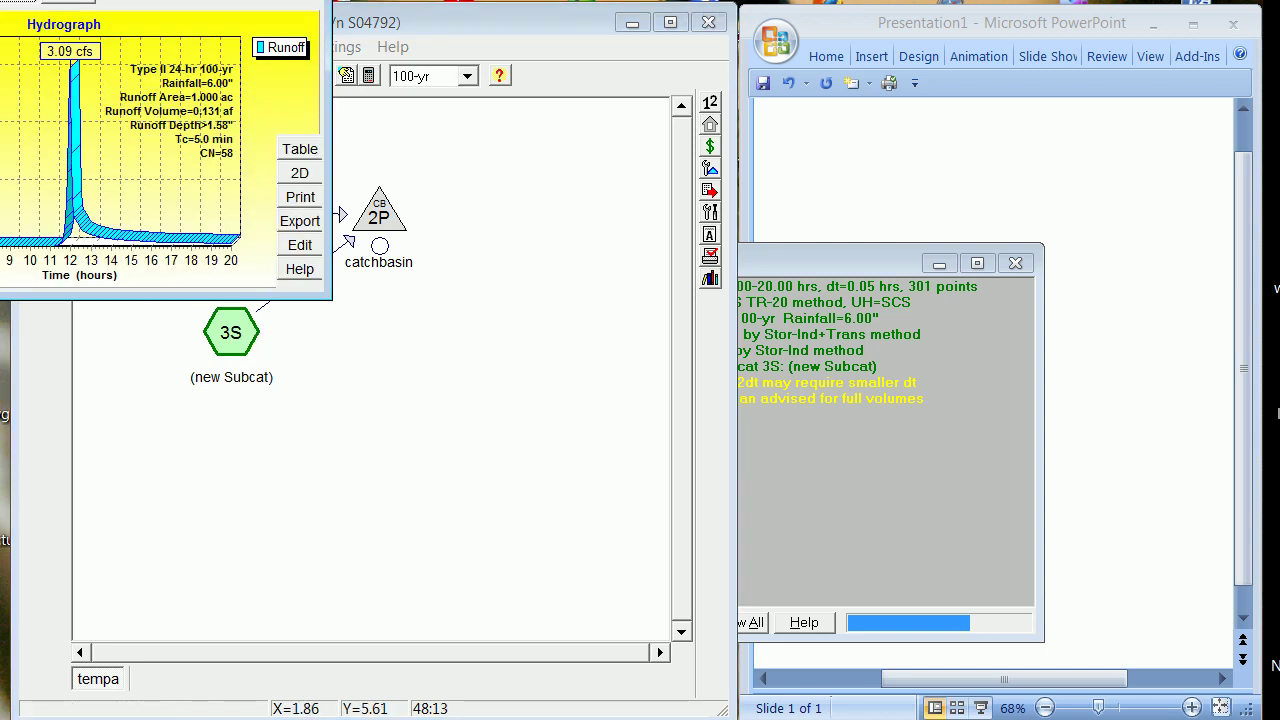
{"action": "left_click", "coordinate": [377, 357]}
{"action": "left_click", "coordinate": [383, 354]}
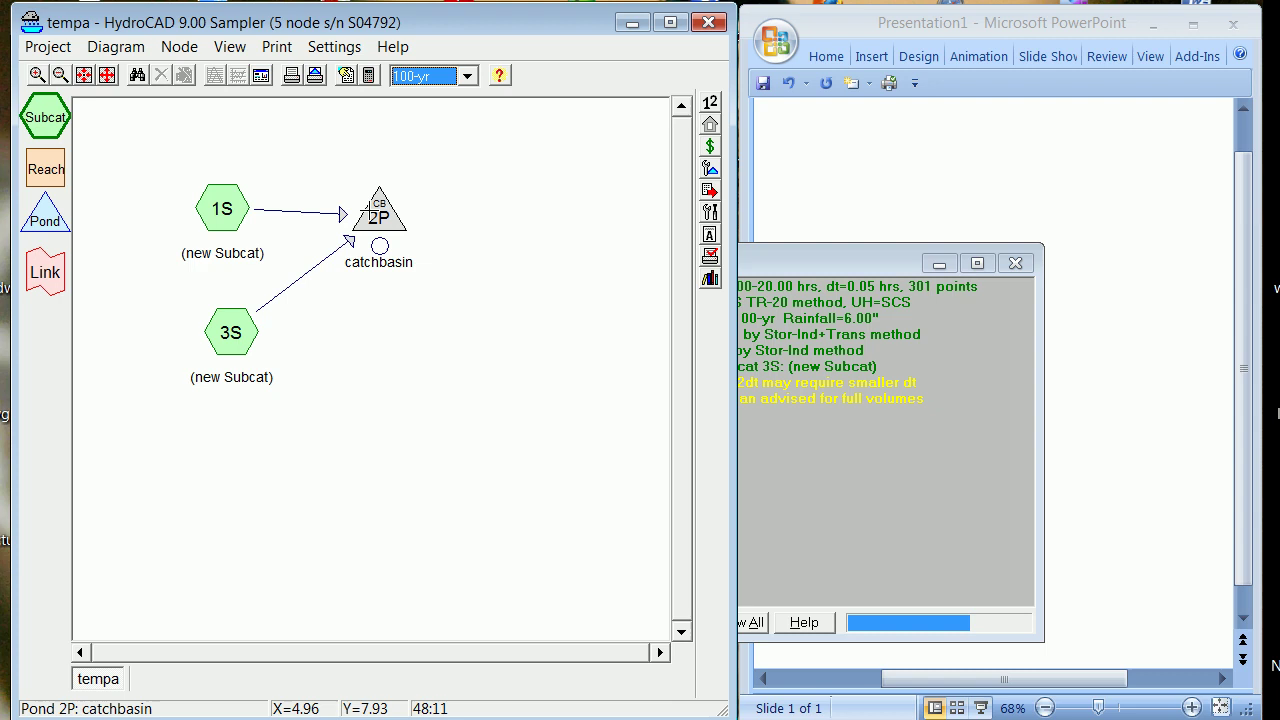
Step: Inspect catchbasin 2P's node report, then close it and the Current Messages window
{"action": "right_click", "coordinate": [370, 212]}
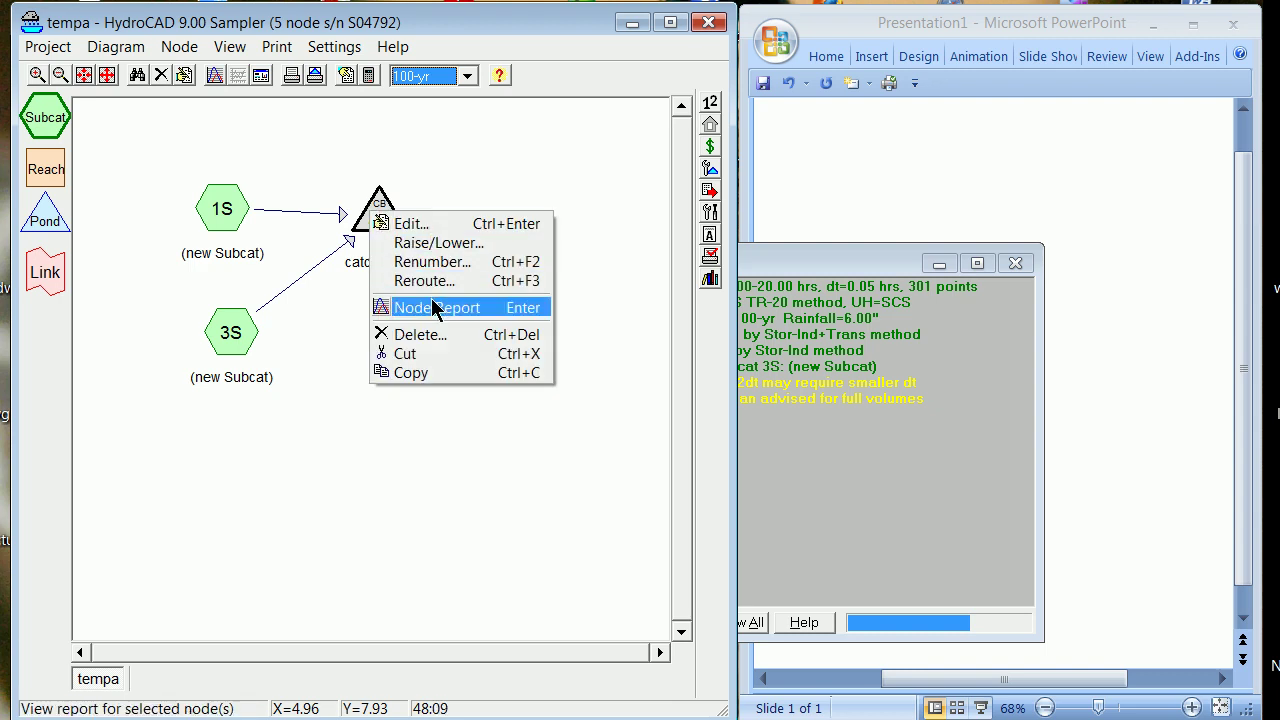
{"action": "left_click", "coordinate": [434, 308]}
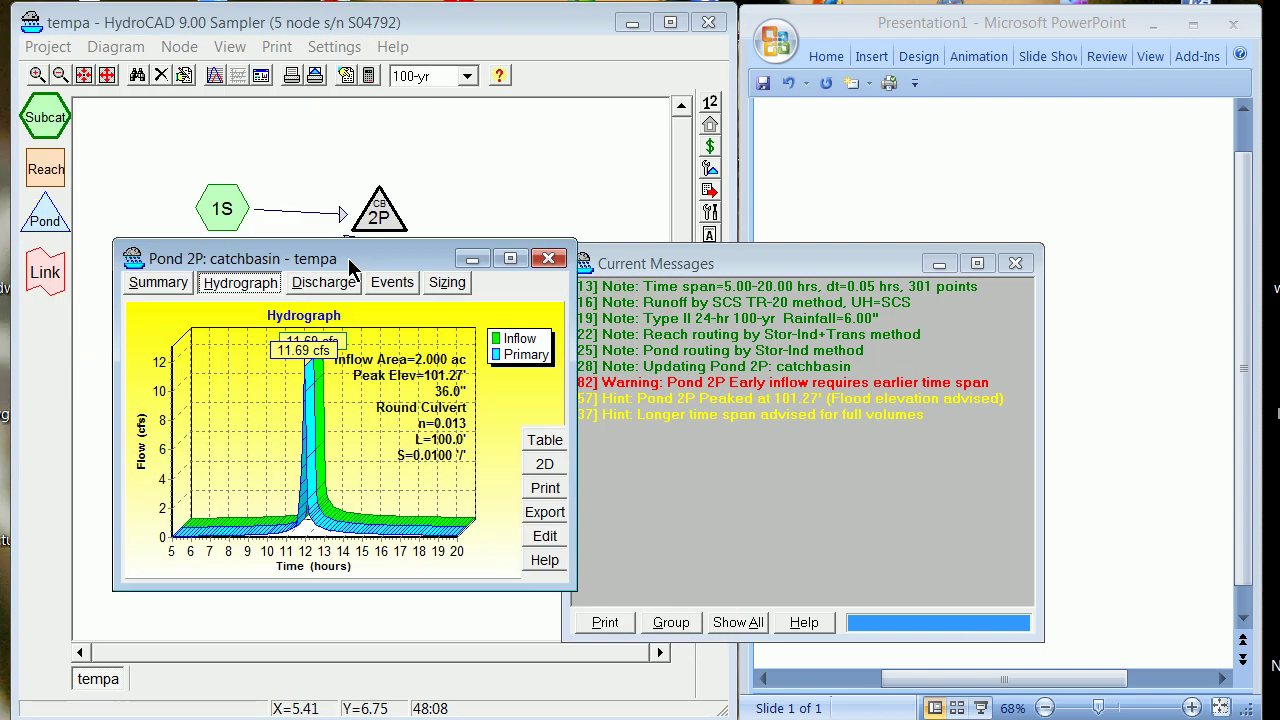
{"action": "left_click_drag", "start_coordinate": [349, 259], "coordinate": [354, 159]}
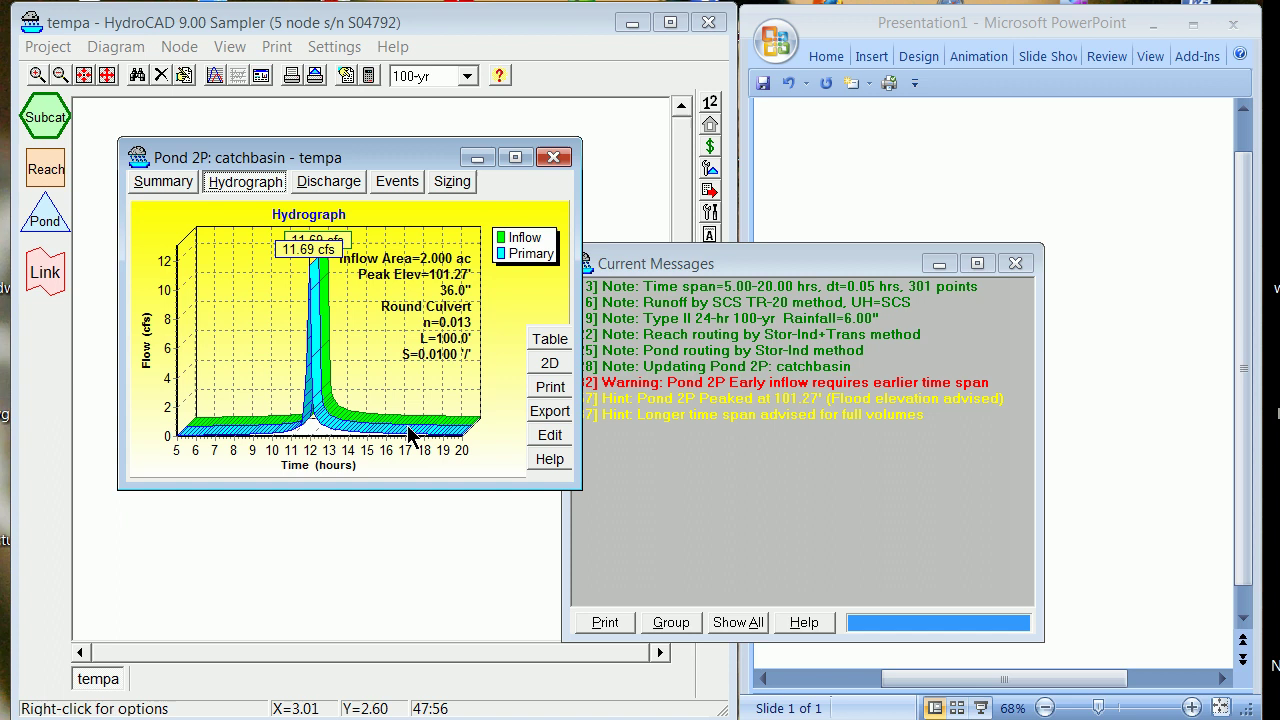
{"action": "left_click", "coordinate": [555, 157]}
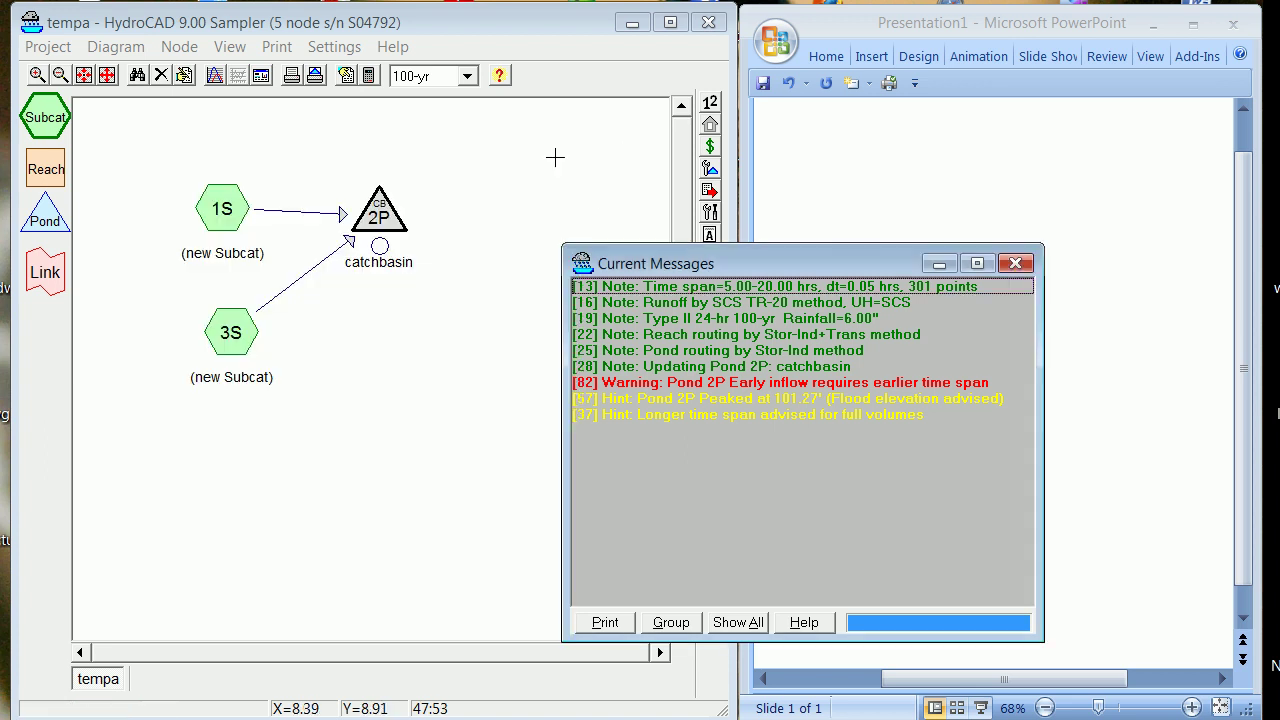
{"action": "left_click", "coordinate": [1015, 263]}
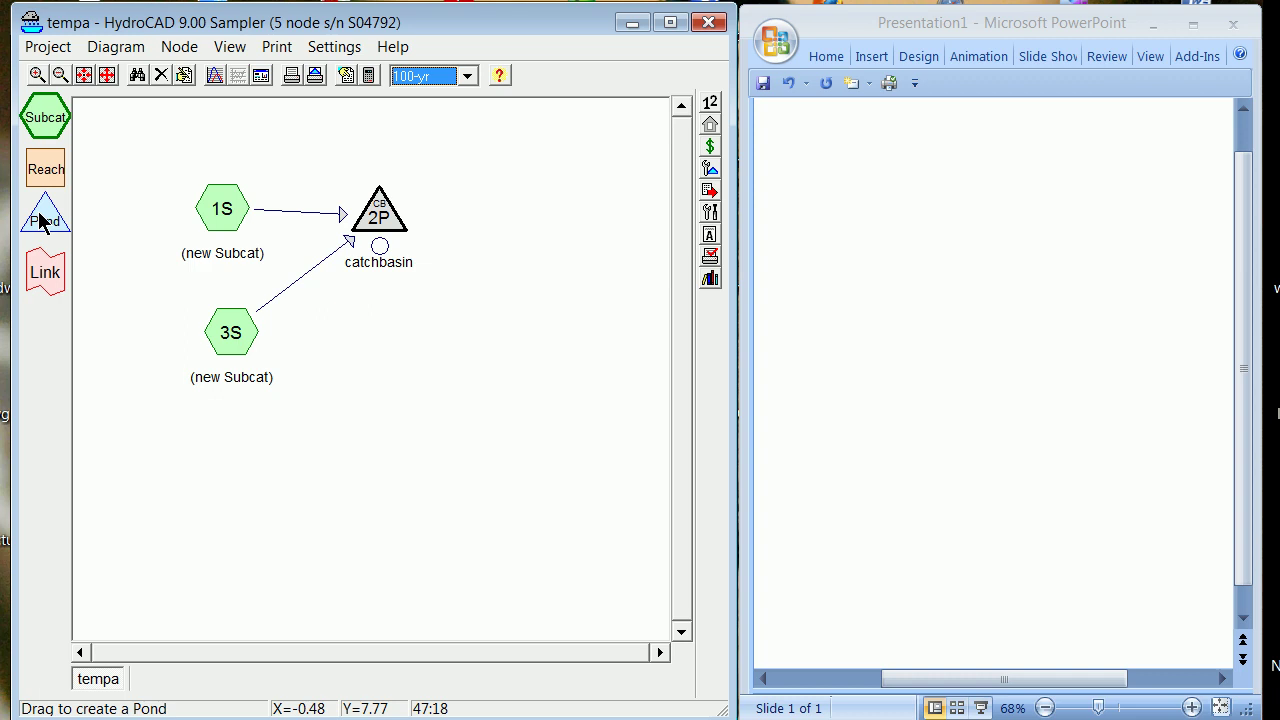
Step: Add pond 4P as a detention pond with Custom Stage Data storage and large units turned off
{"action": "left_click_drag", "start_coordinate": [40, 220], "coordinate": [452, 384]}
{"action": "right_click", "coordinate": [452, 383]}
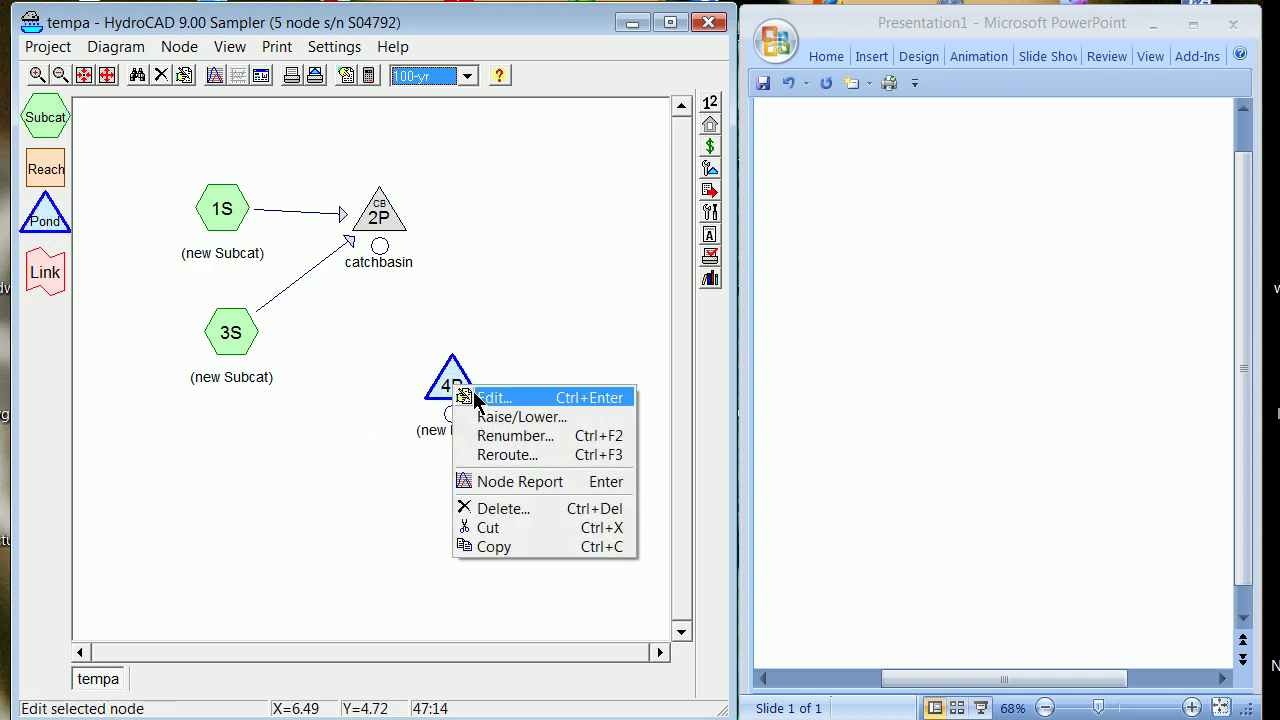
{"action": "left_click", "coordinate": [473, 393]}
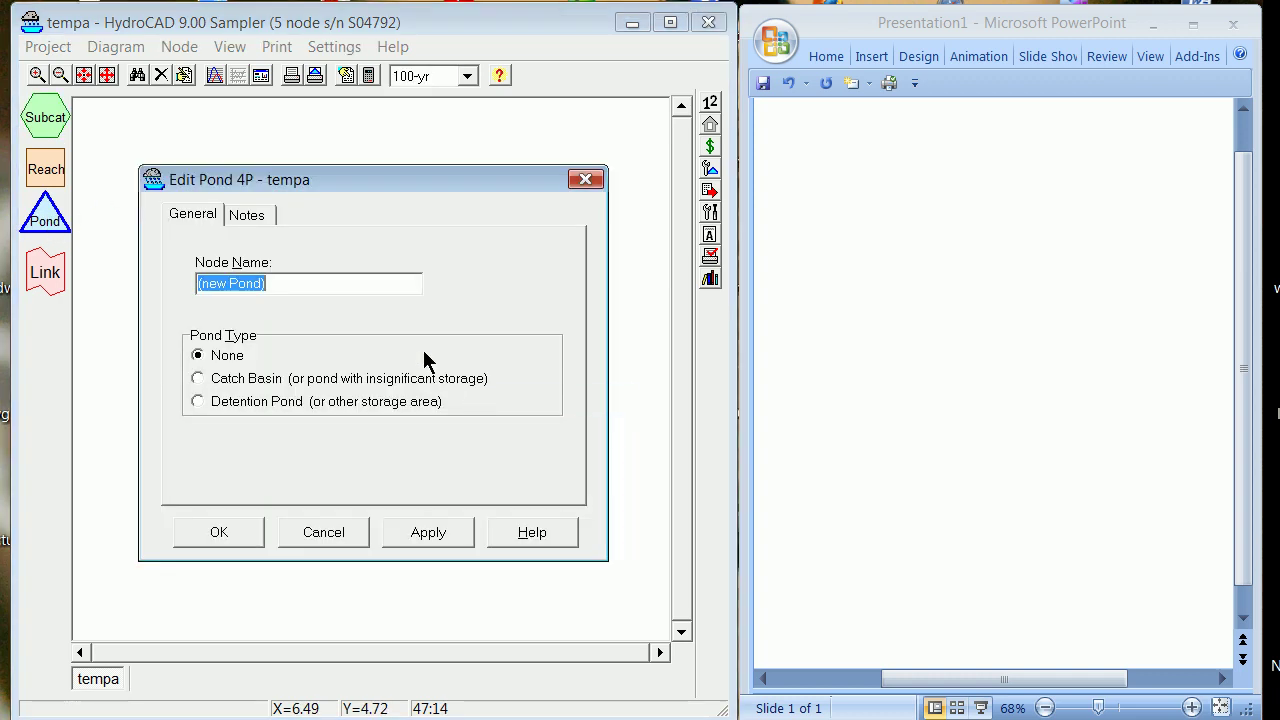
{"action": "left_click", "coordinate": [208, 401]}
{"action": "left_click", "coordinate": [255, 222]}
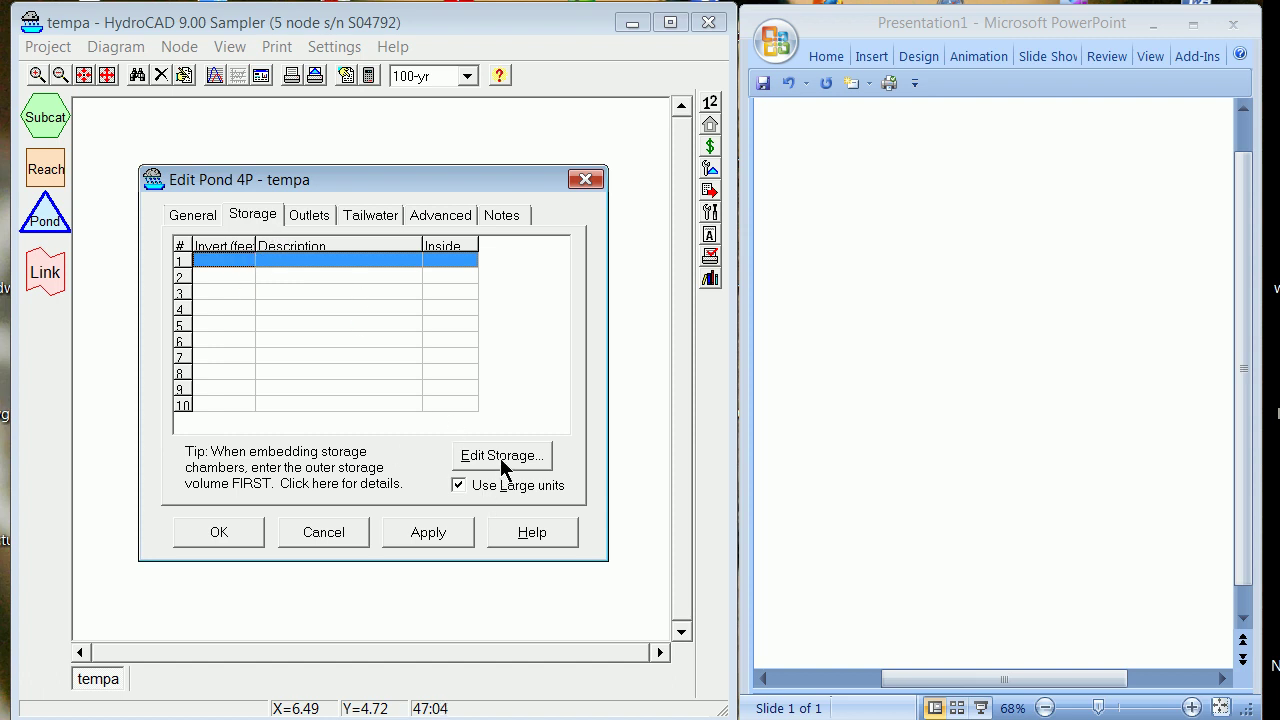
{"action": "left_click", "coordinate": [458, 485]}
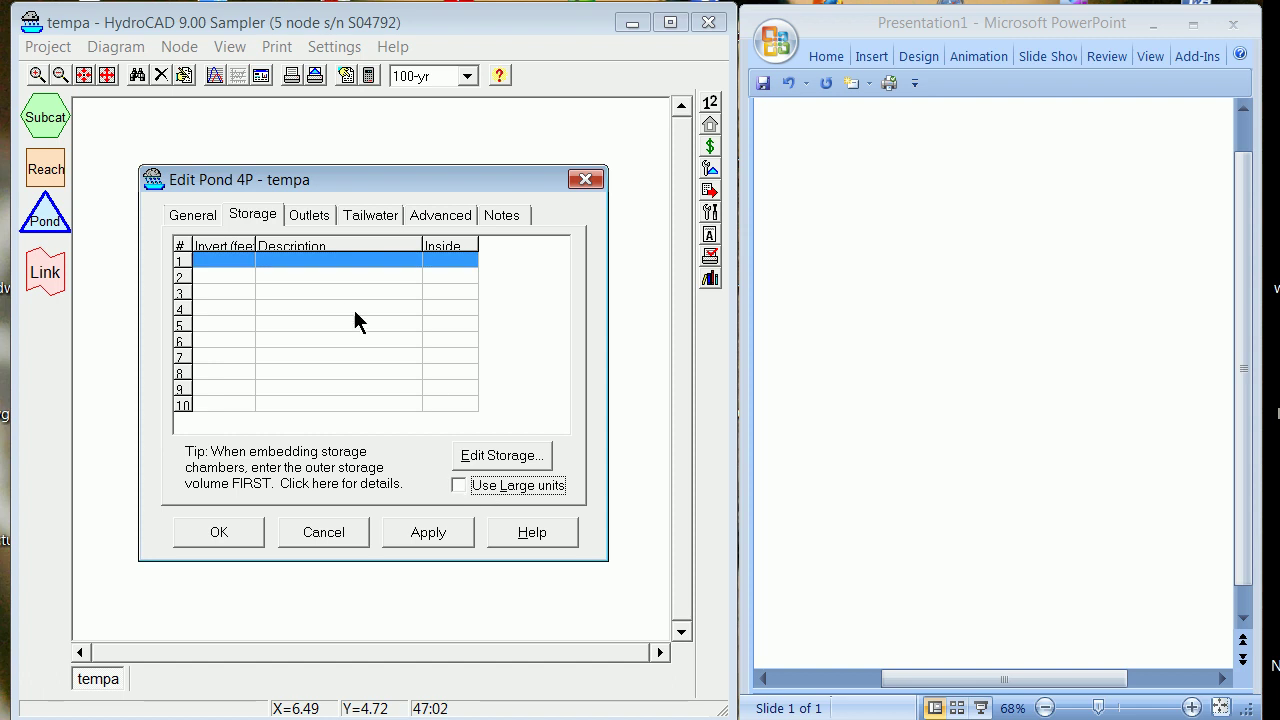
{"action": "left_click", "coordinate": [224, 257]}
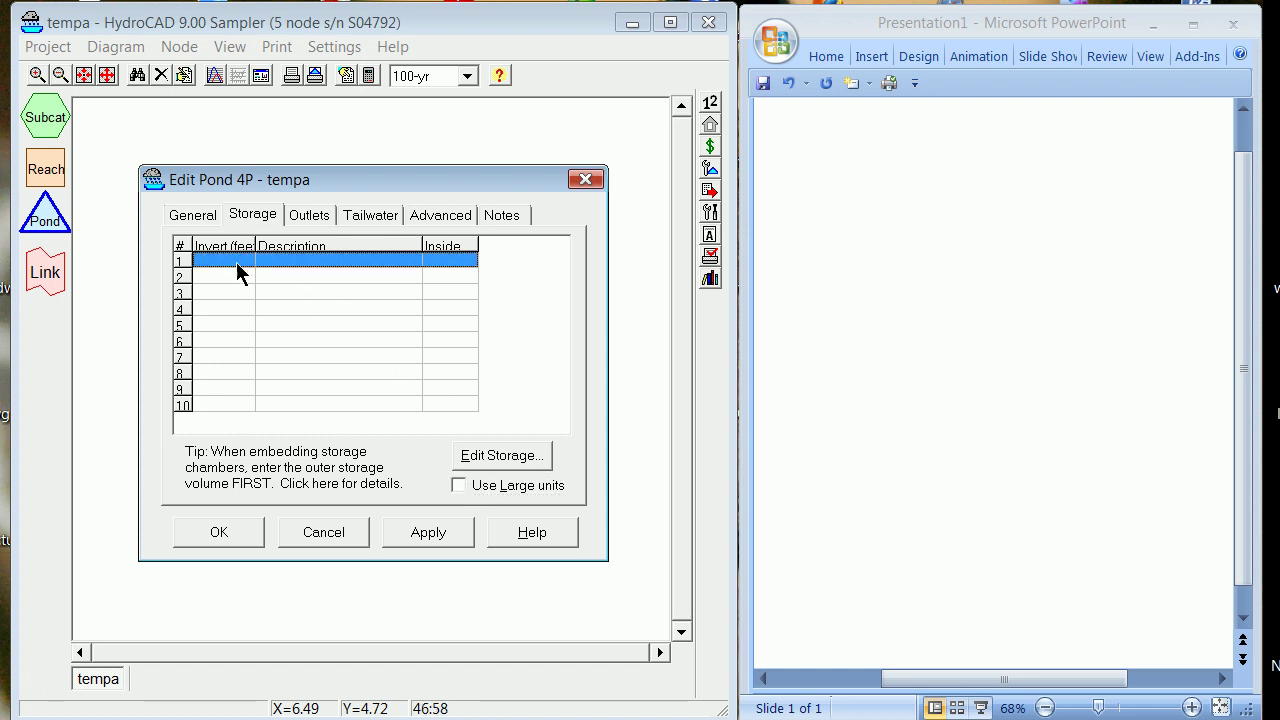
{"action": "left_click", "coordinate": [508, 465]}
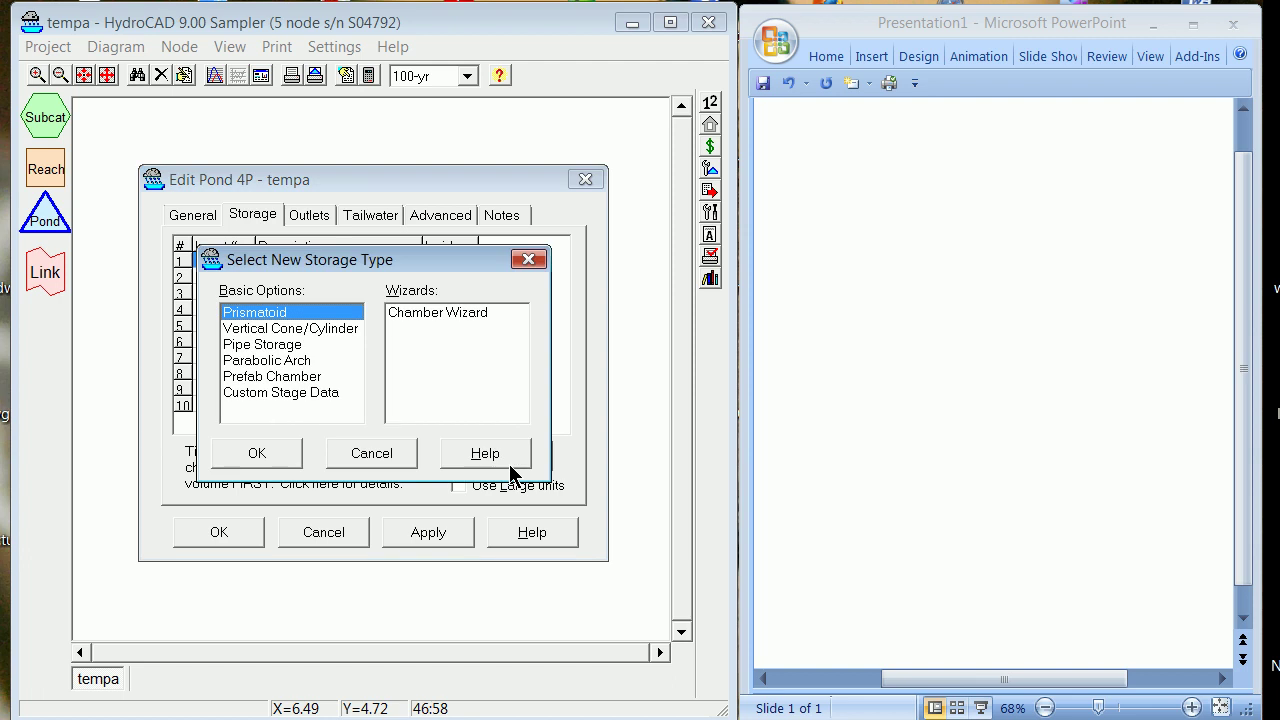
{"action": "left_click", "coordinate": [277, 395]}
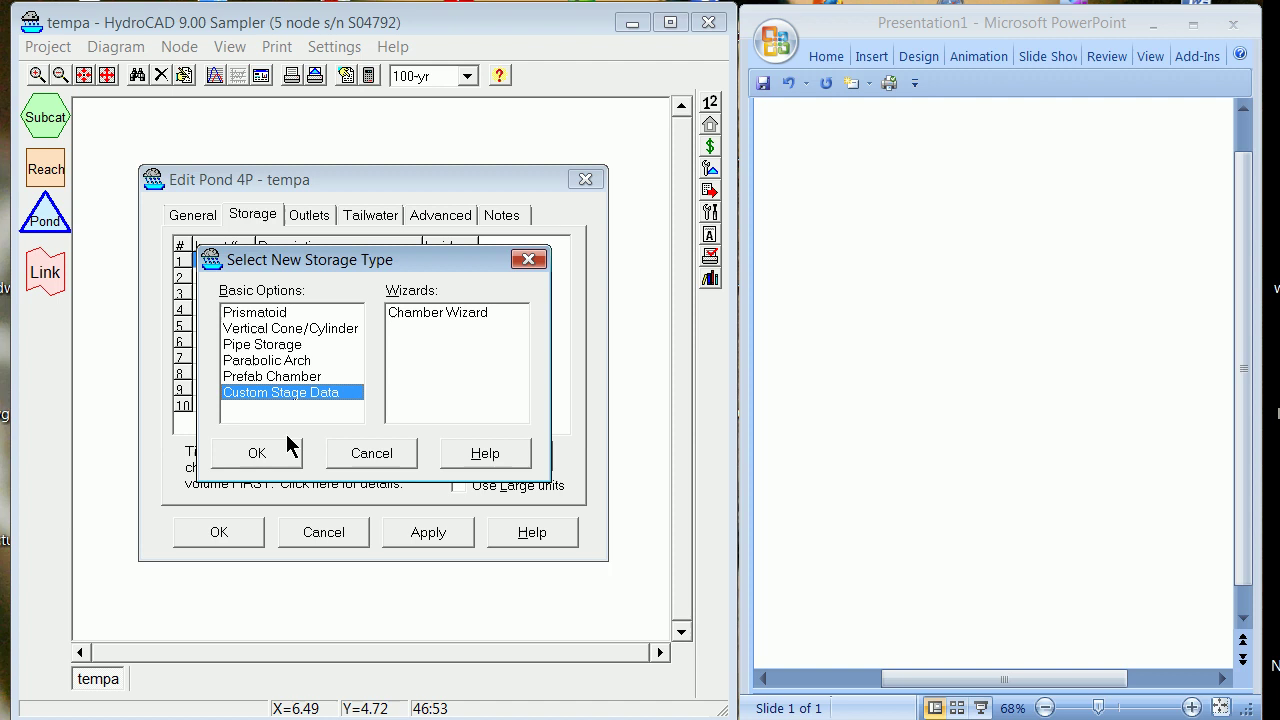
{"action": "left_click", "coordinate": [291, 452]}
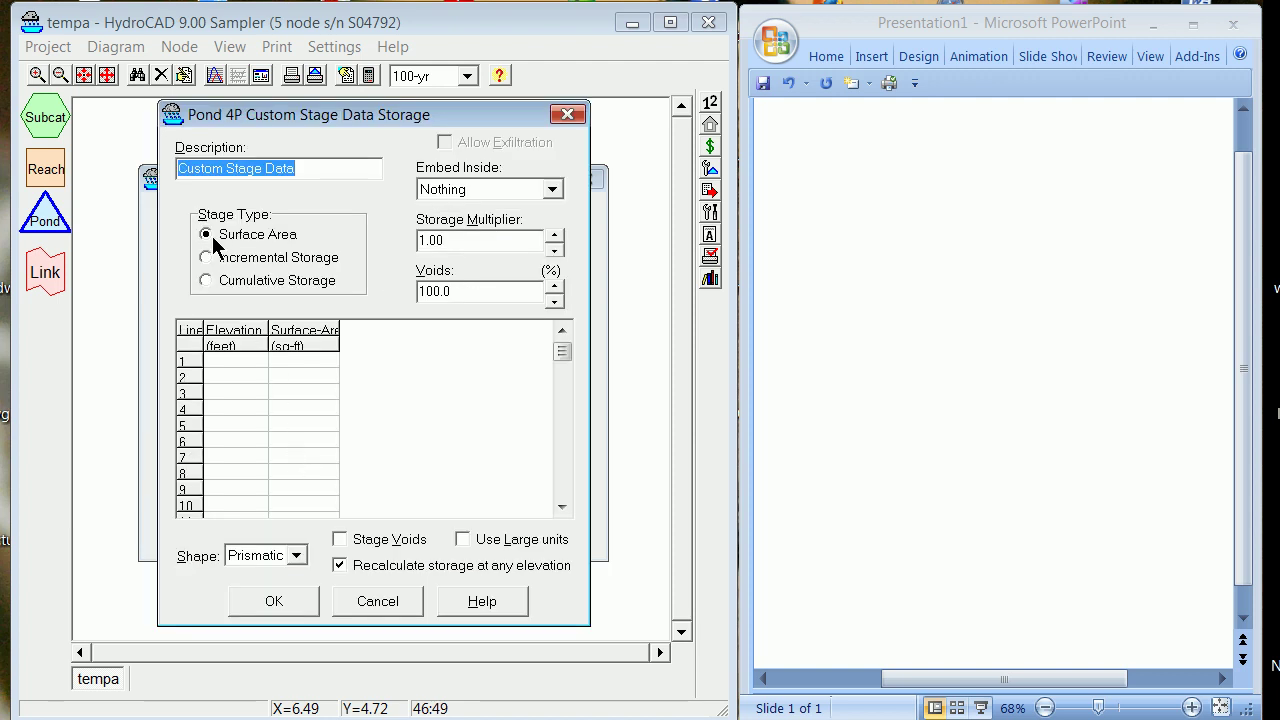
Step: Enter storage of 100, 300 and 600 sq-ft at elevations 100, 102 and 104 ft, then save
{"action": "left_click", "coordinate": [227, 358]}
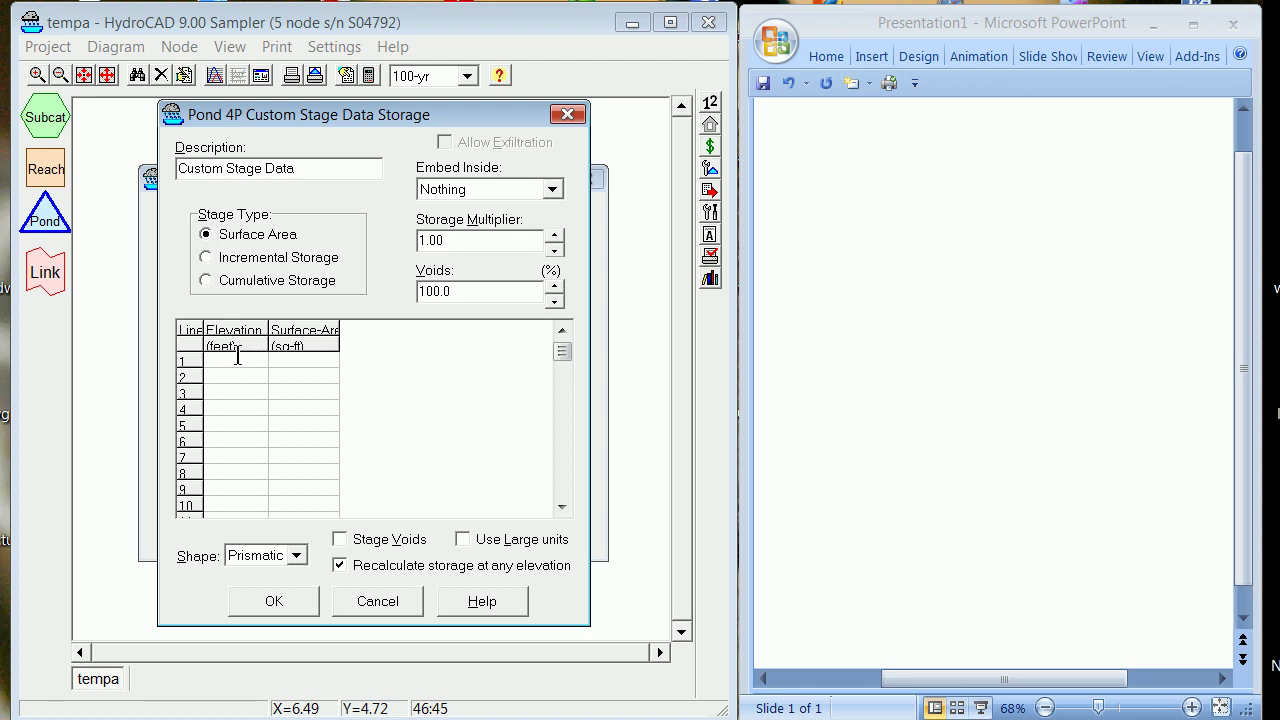
{"action": "type", "text": "100"}
{"action": "left_click", "coordinate": [290, 357]}
{"action": "type", "text": "100"}
{"action": "left_click", "coordinate": [238, 376]}
{"action": "type", "text": "102"}
{"action": "left_click", "coordinate": [282, 379]}
{"action": "type", "text": "300"}
{"action": "left_click", "coordinate": [226, 393]}
{"action": "type", "text": "104"}
{"action": "left_click", "coordinate": [298, 387]}
{"action": "key", "text": "Return"}
{"action": "type", "text": "600"}
{"action": "left_click", "coordinate": [272, 600]}
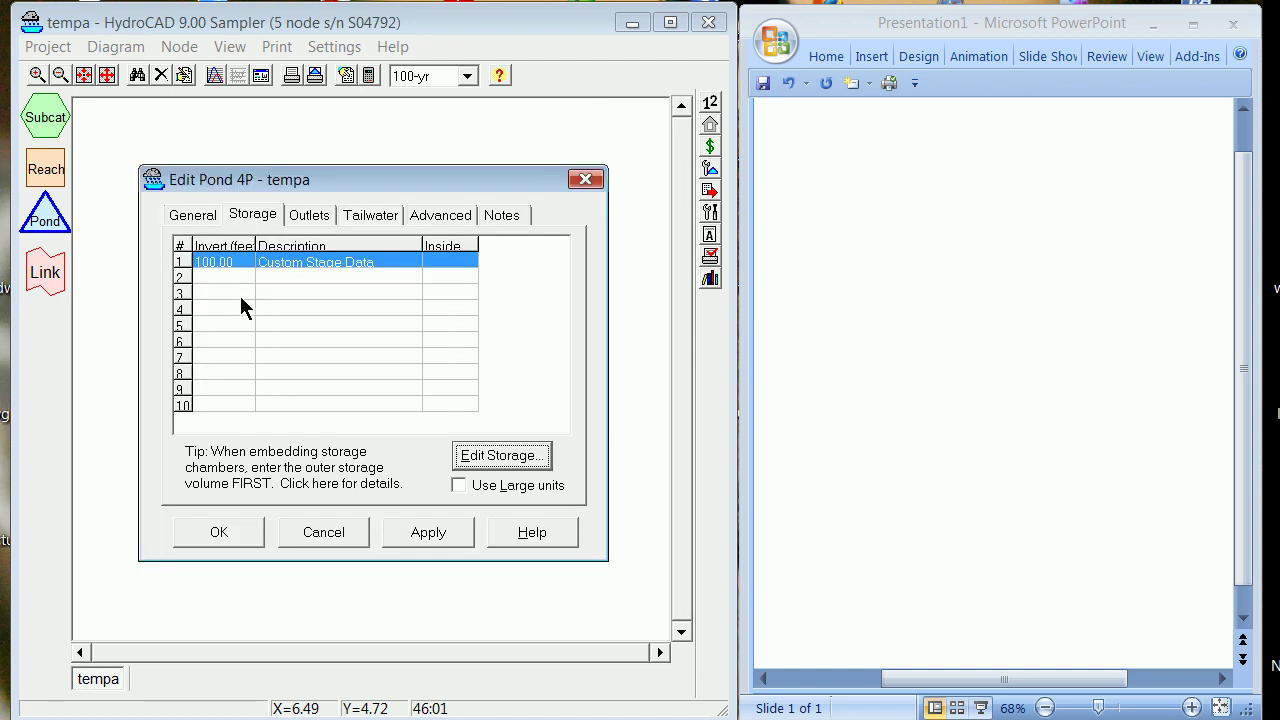
Step: Add a Culvert outlet device to pond 4P
{"action": "left_click", "coordinate": [322, 216]}
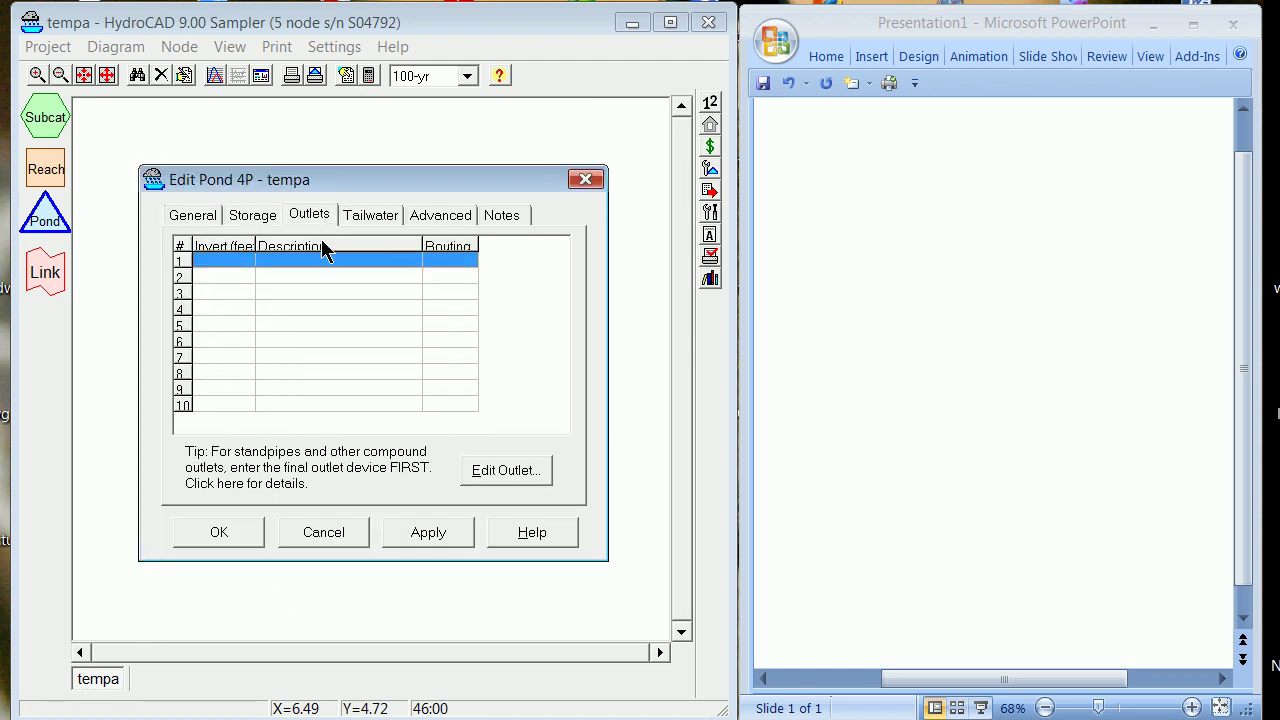
{"action": "left_click", "coordinate": [537, 484]}
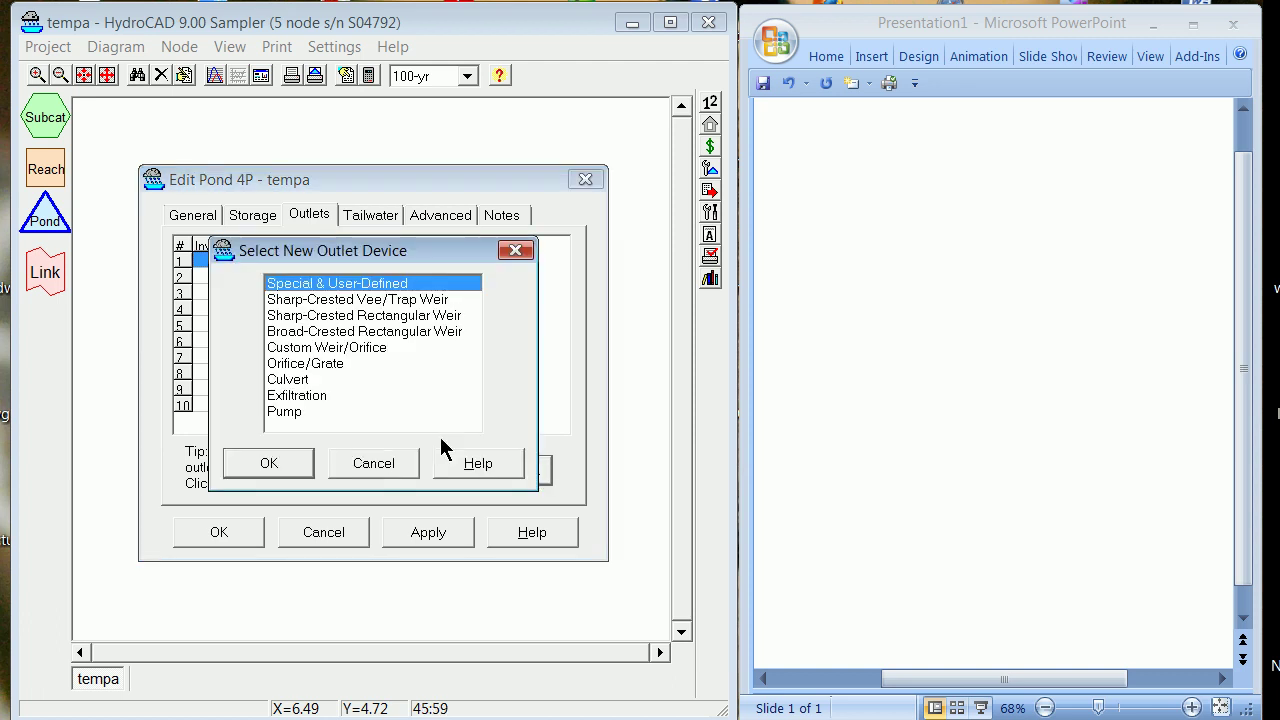
{"action": "left_click", "coordinate": [287, 382]}
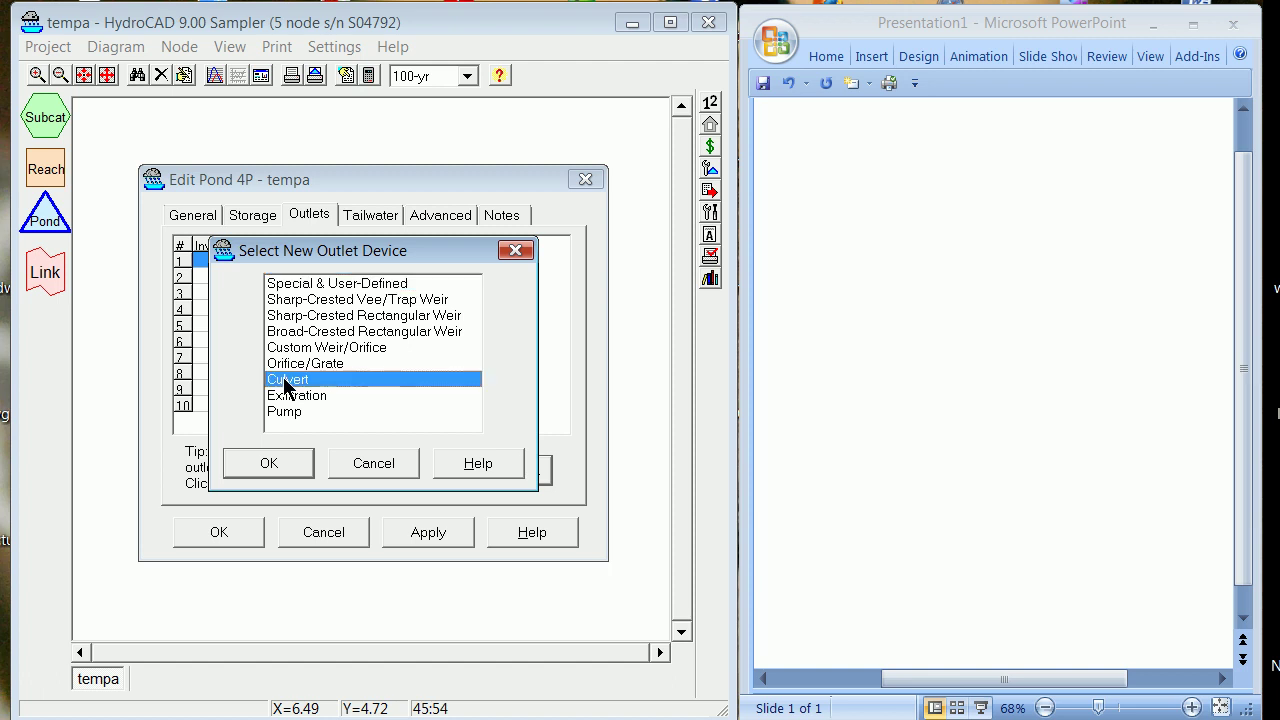
{"action": "left_click", "coordinate": [270, 462]}
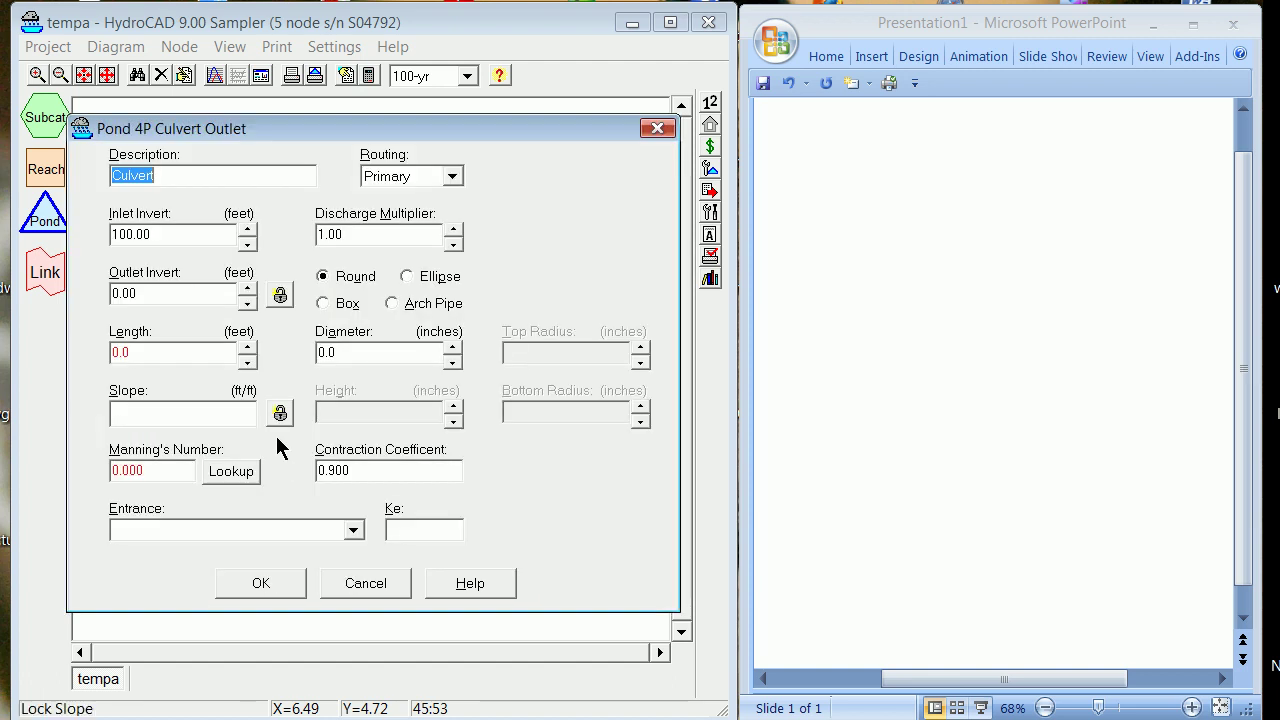
Step: Give the culvert outlet invert 99, length 100, Manning's n 0.013 and 12-inch diameter
{"action": "left_click", "coordinate": [131, 295]}
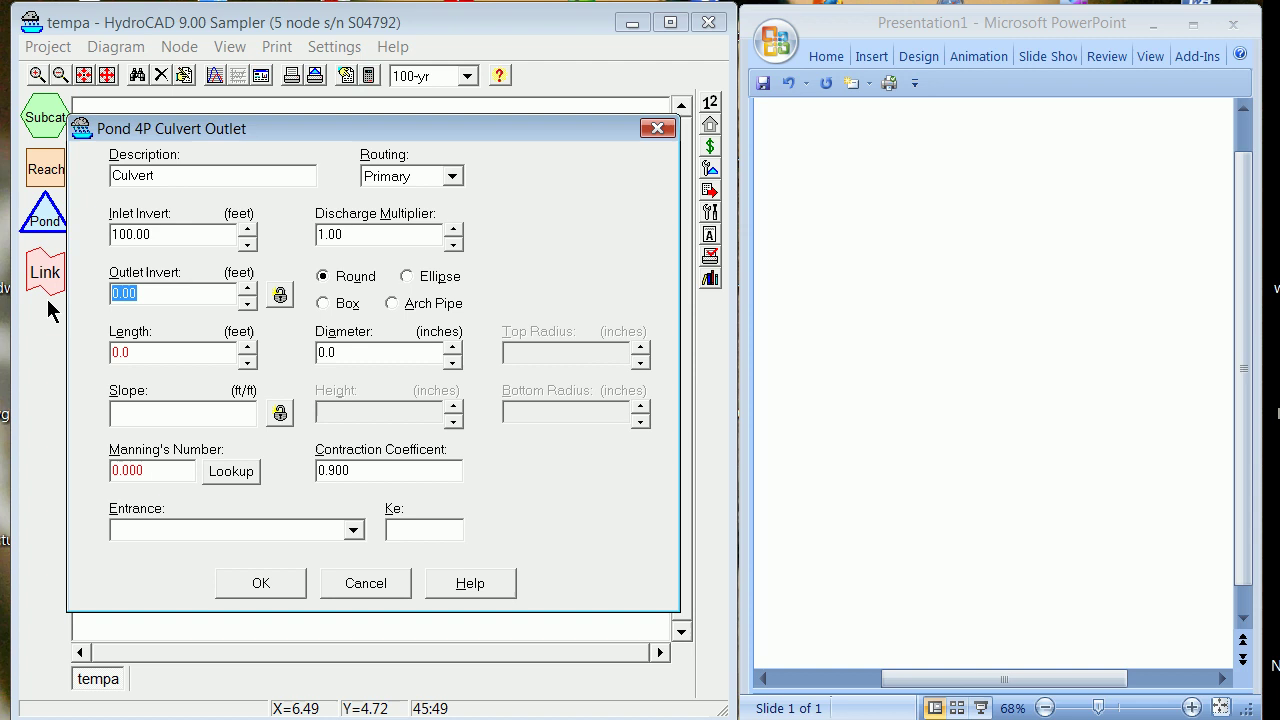
{"action": "type", "text": "99"}
{"action": "key", "text": "Tab"}
{"action": "type", "text": "100"}
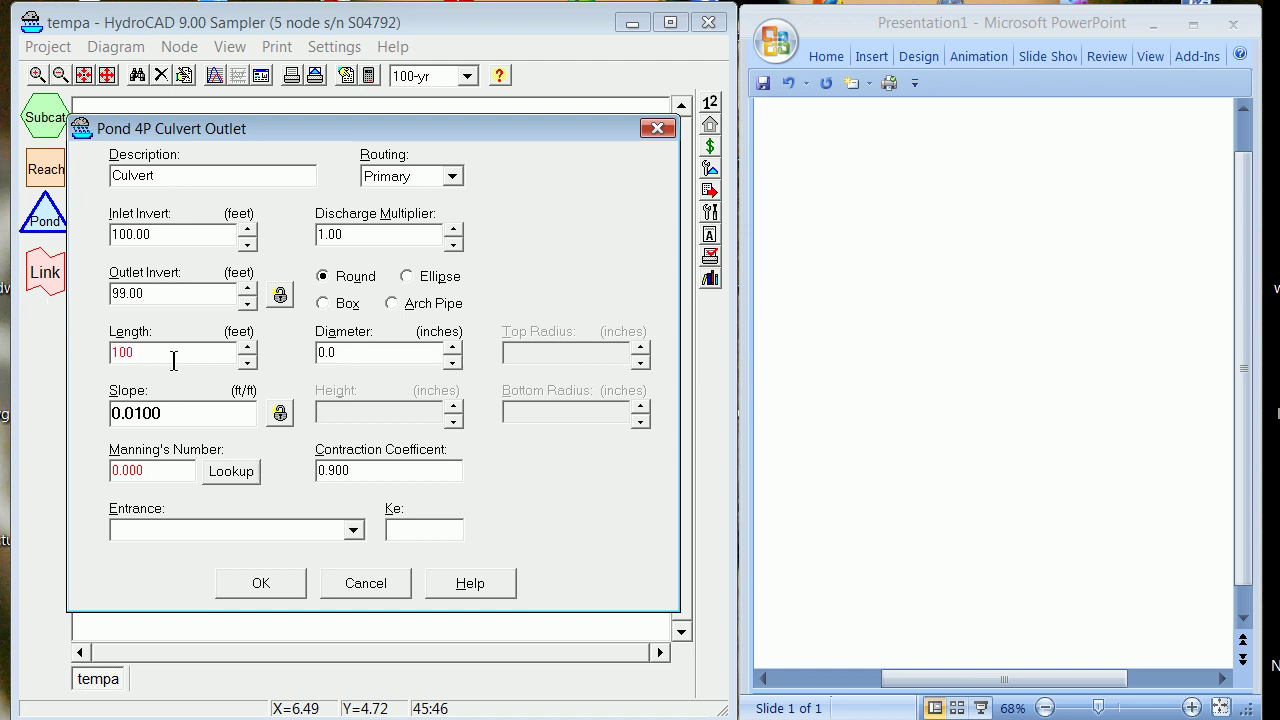
{"action": "key", "text": "Tab"}
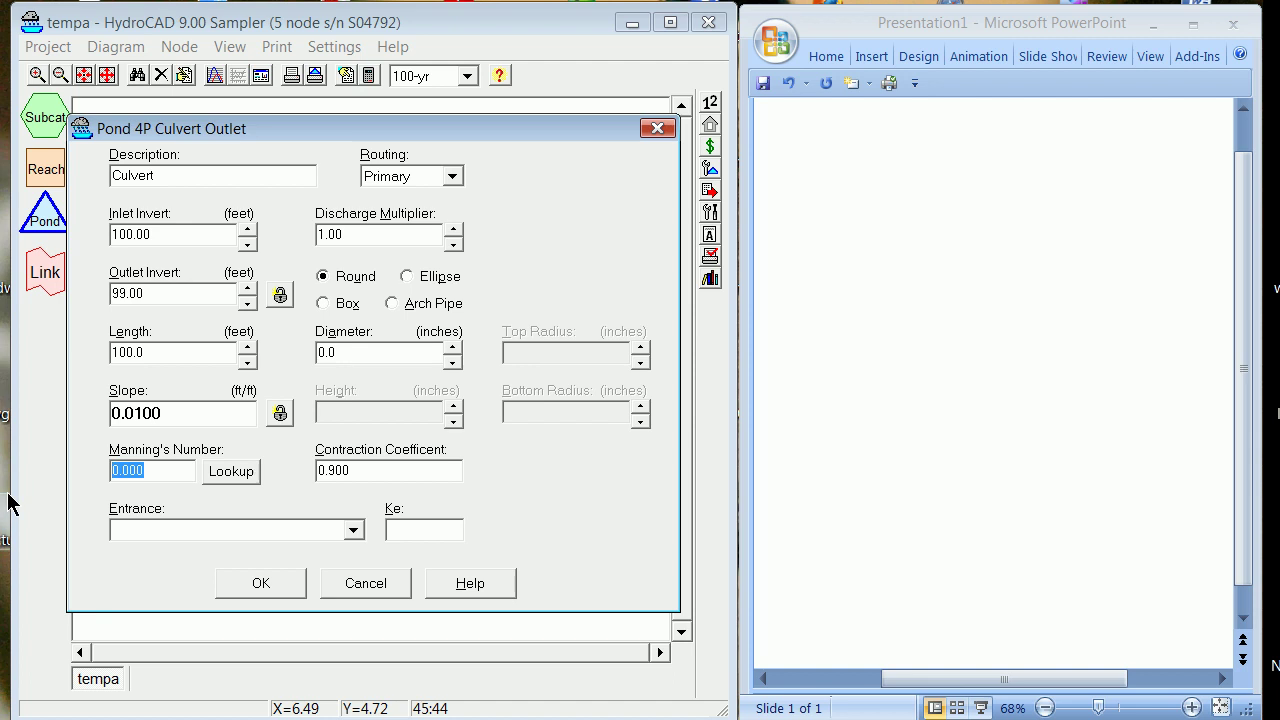
{"action": "type", "text": ".013"}
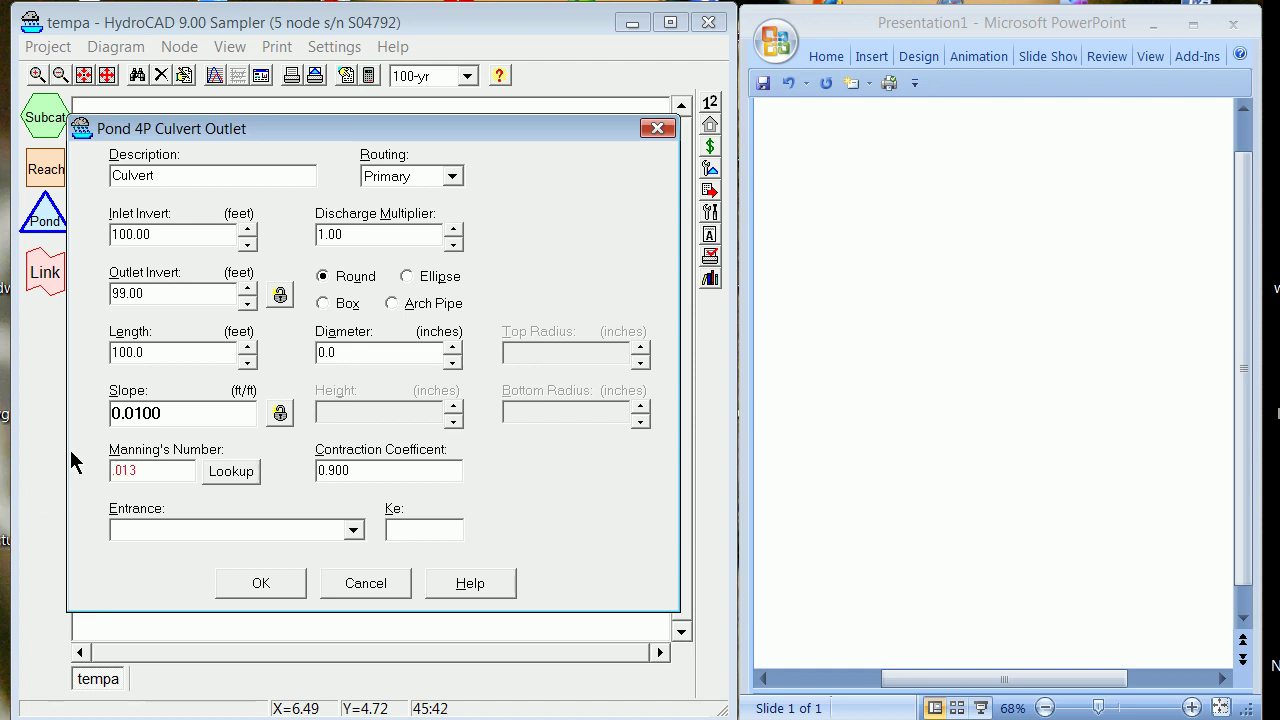
{"action": "left_click", "coordinate": [352, 349]}
{"action": "type", "text": "12"}
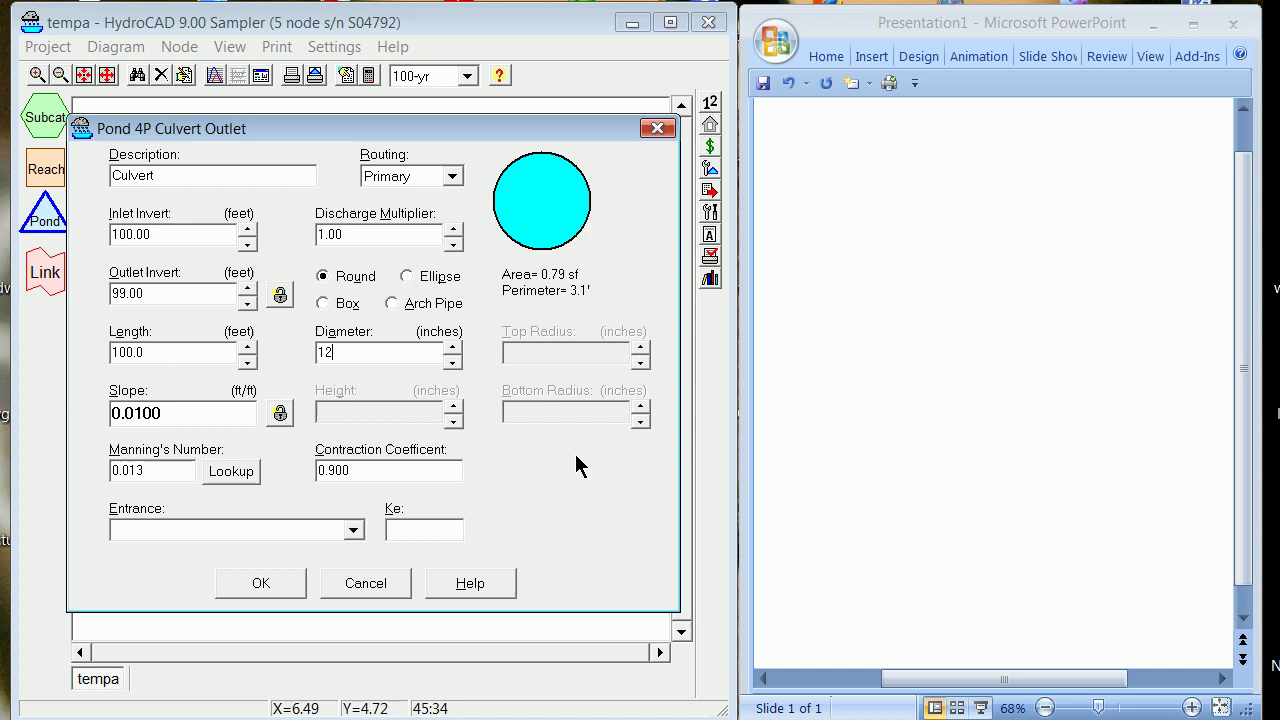
Step: Choose the RCP groove end projecting entrance and save the culvert as outlet 1
{"action": "left_click", "coordinate": [351, 538]}
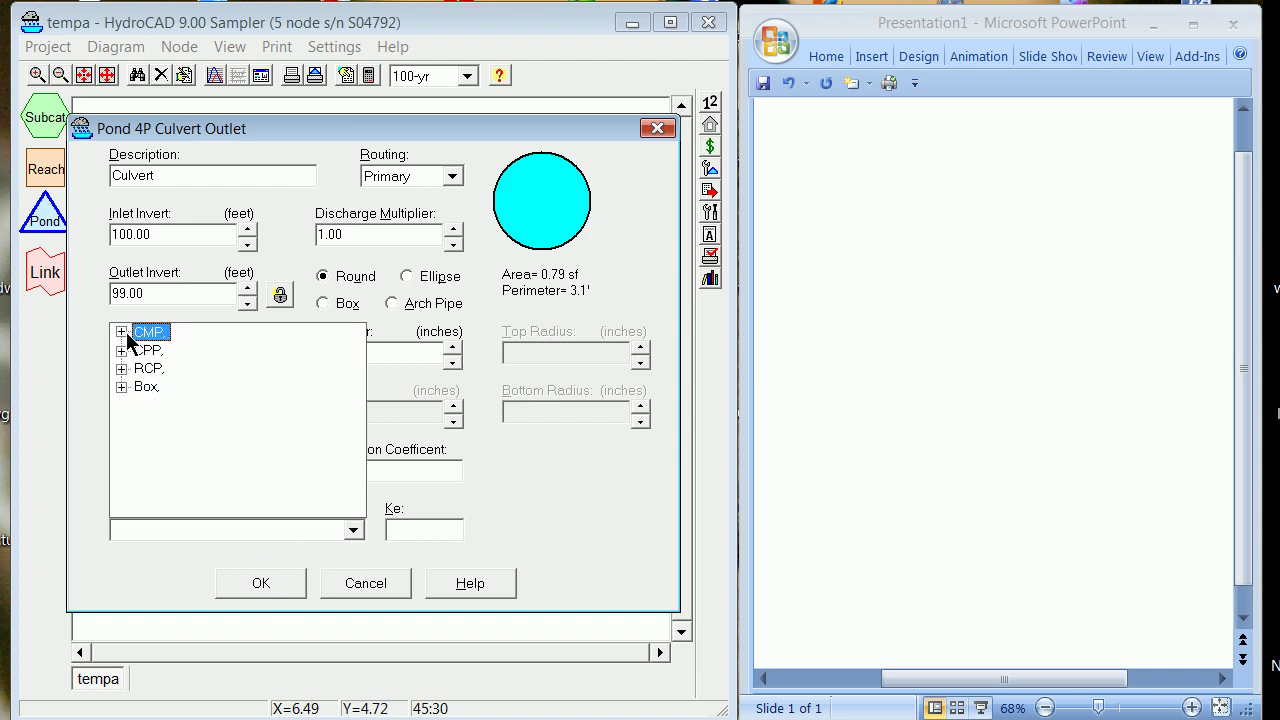
{"action": "left_click", "coordinate": [120, 368]}
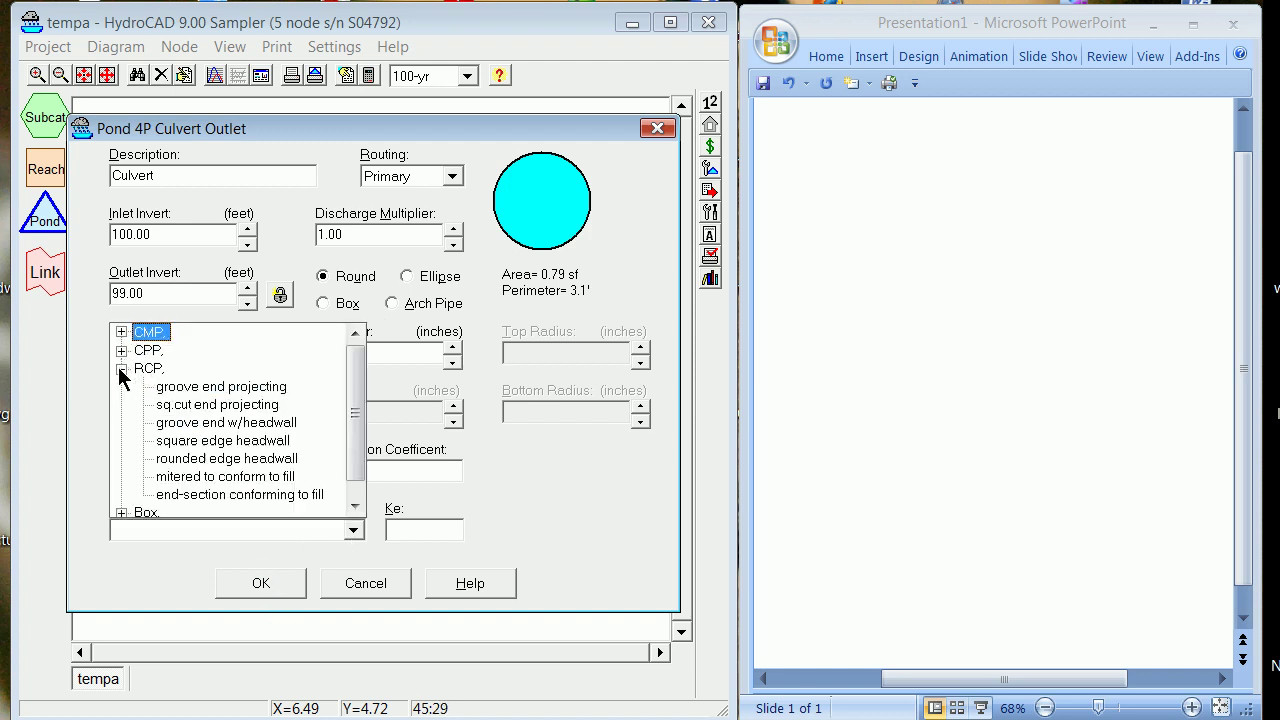
{"action": "left_click", "coordinate": [195, 387]}
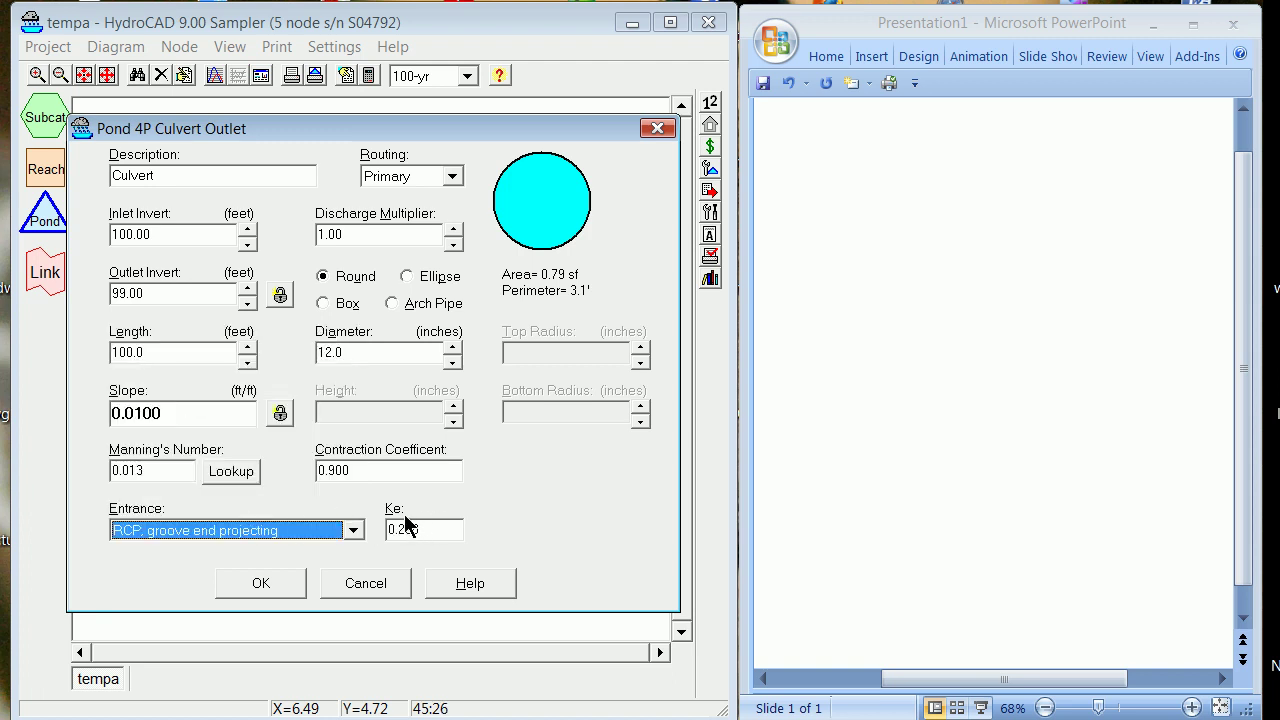
{"action": "left_click", "coordinate": [263, 584]}
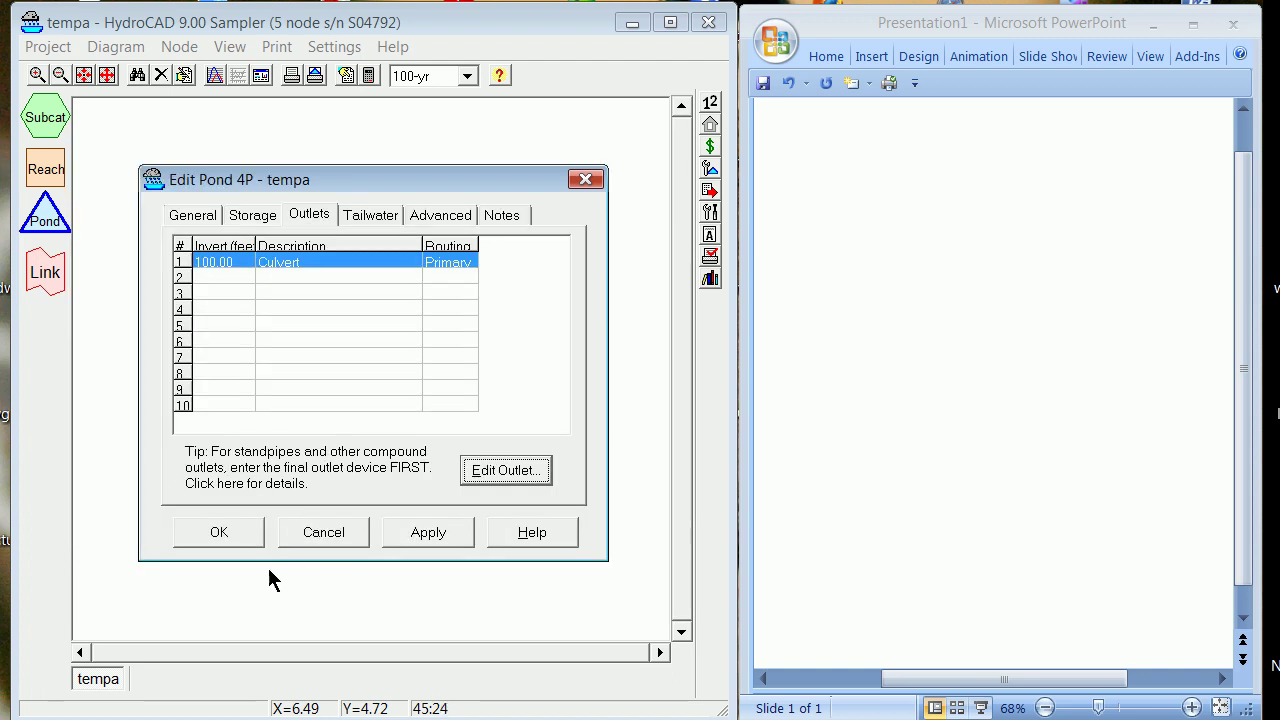
Step: Close pond 4P's settings and reroute subcatchment 3S into pond 4P
{"action": "left_click", "coordinate": [214, 532]}
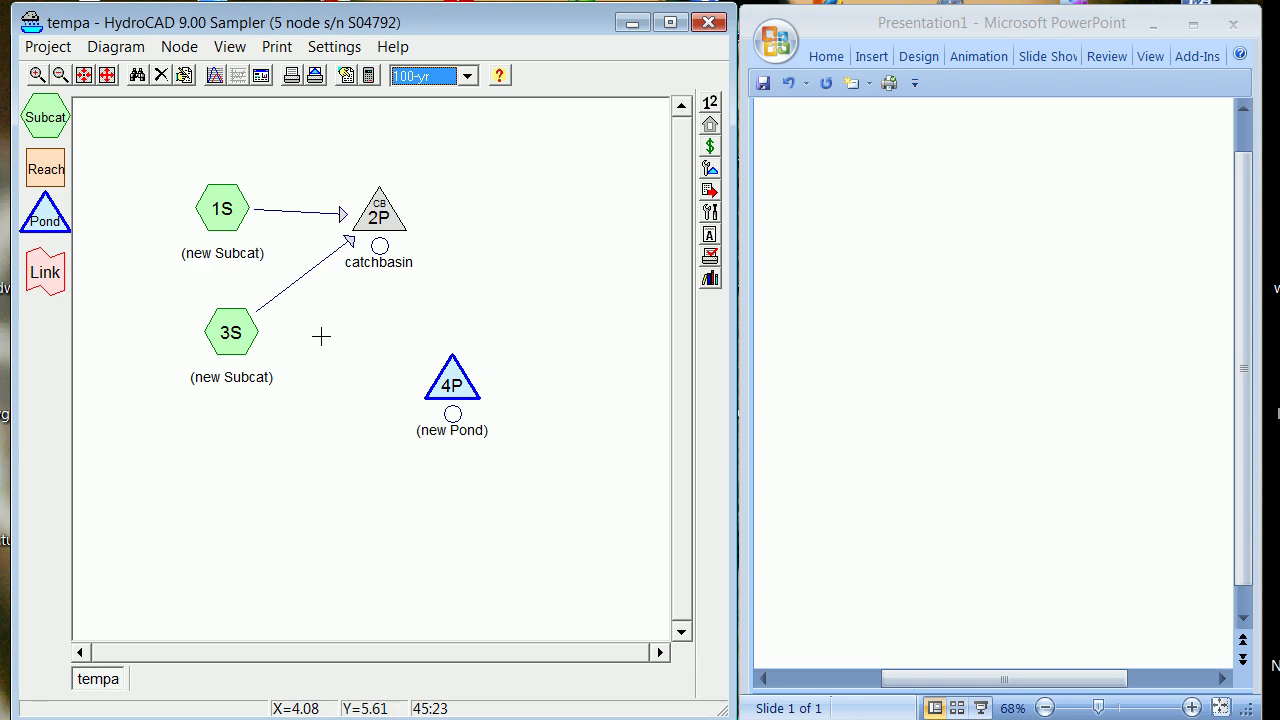
{"action": "right_click", "coordinate": [229, 328]}
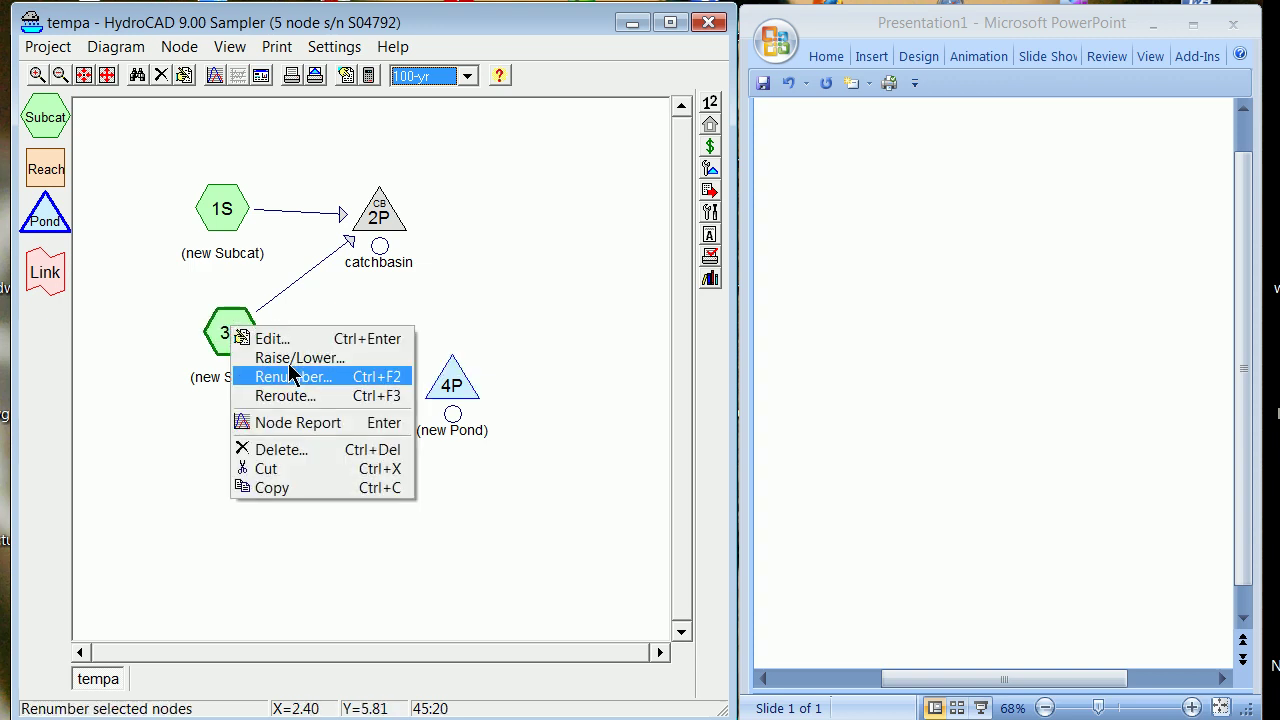
{"action": "left_click", "coordinate": [291, 399]}
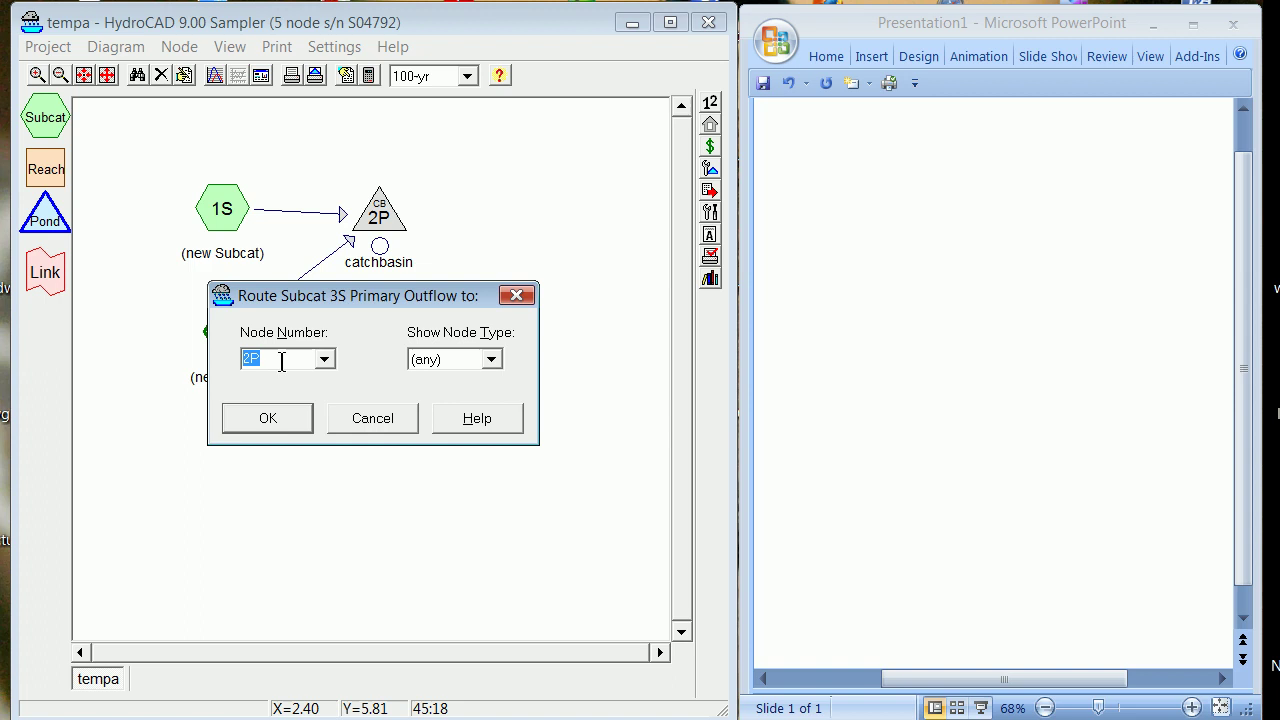
{"action": "left_click", "coordinate": [324, 359]}
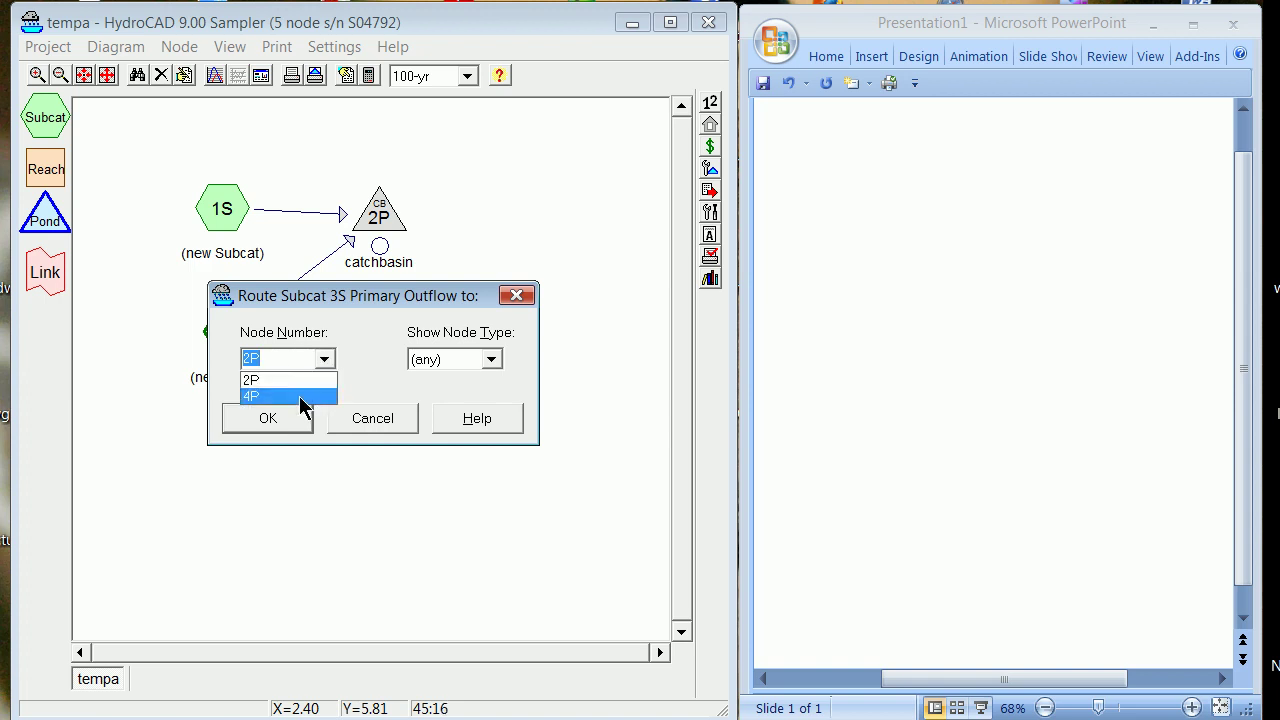
{"action": "left_click", "coordinate": [300, 397]}
{"action": "left_click", "coordinate": [305, 418]}
Step: Reroute pond 4P's outflow to catchbasin 2P
{"action": "left_click", "coordinate": [450, 376]}
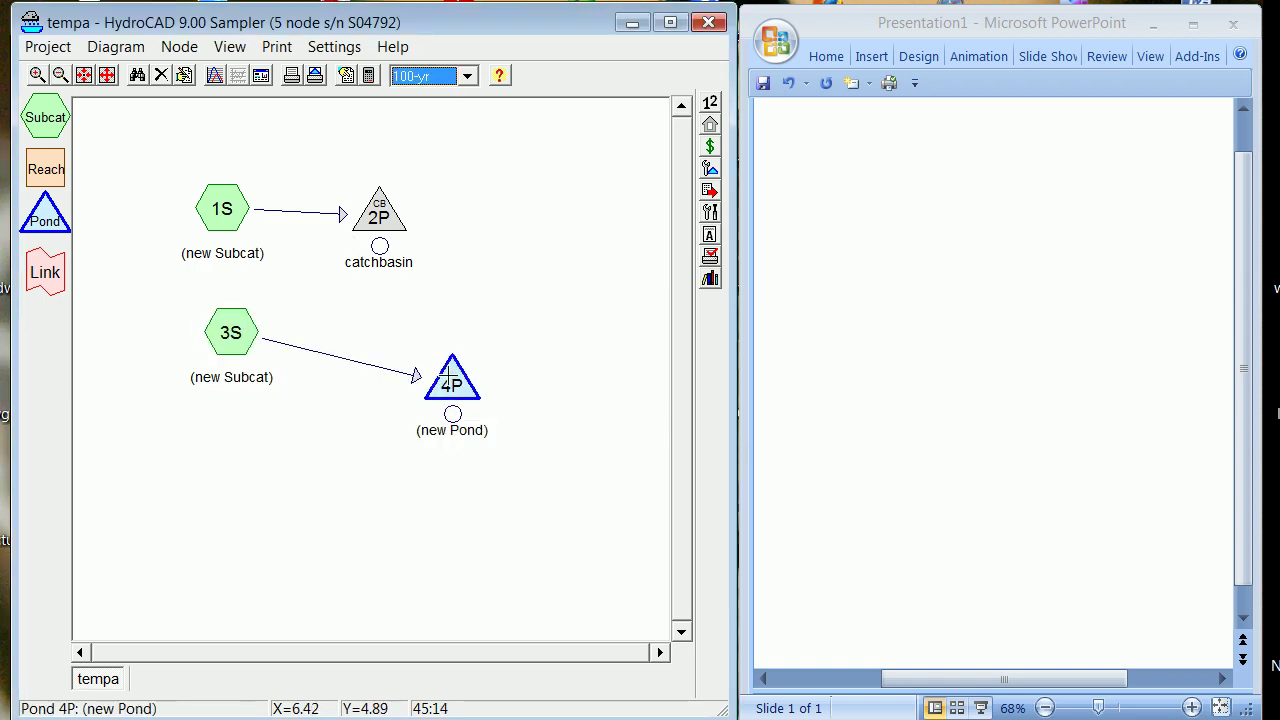
{"action": "right_click", "coordinate": [450, 377]}
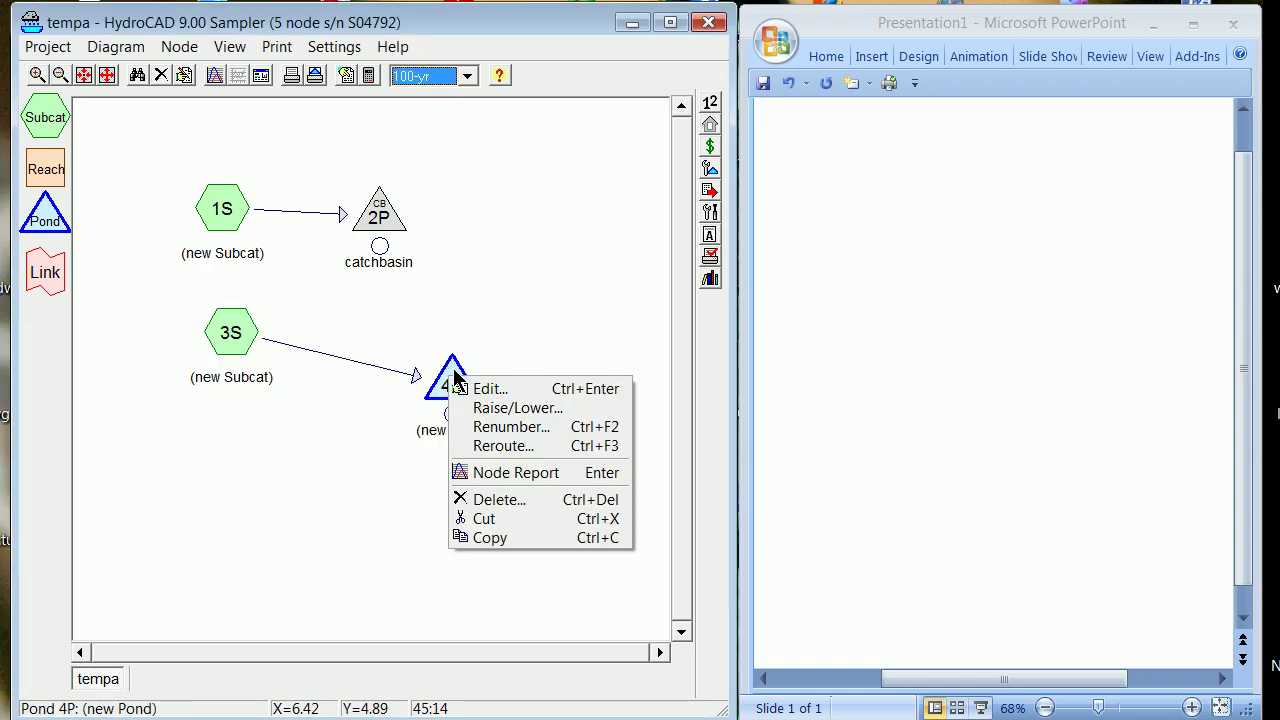
{"action": "left_click", "coordinate": [507, 448]}
{"action": "left_click", "coordinate": [324, 358]}
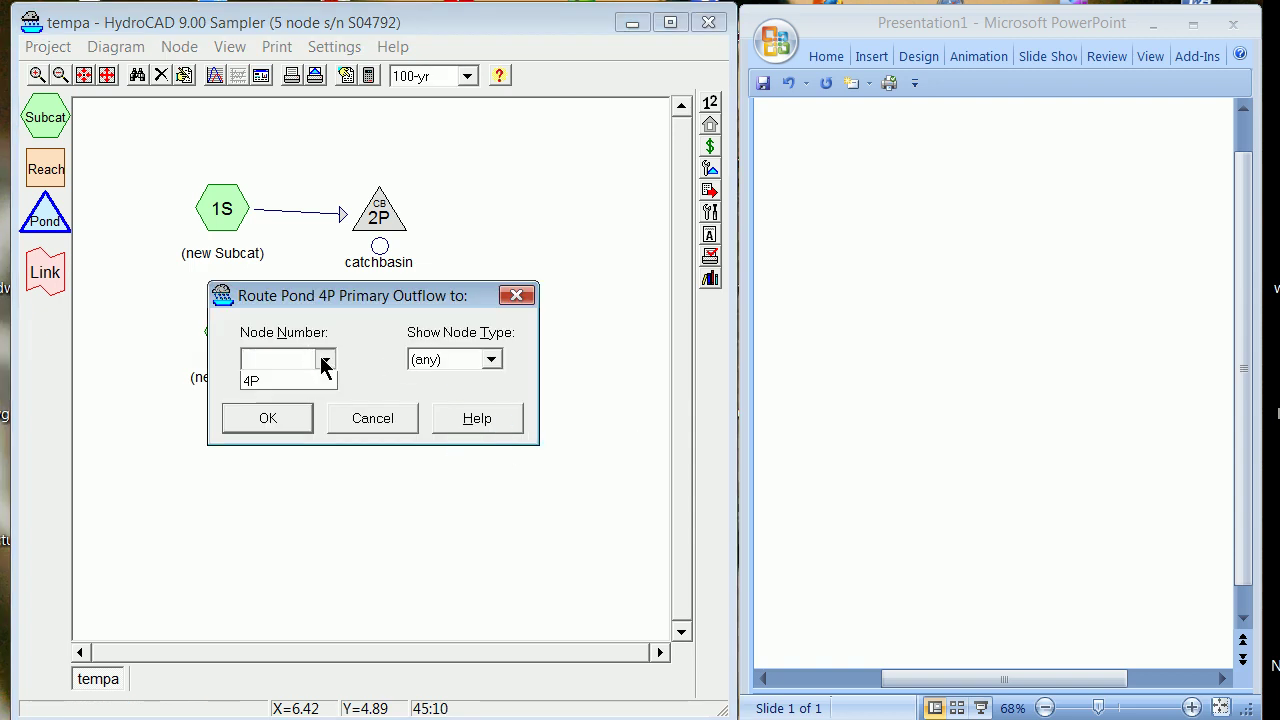
{"action": "left_click", "coordinate": [297, 375]}
{"action": "left_click", "coordinate": [268, 418]}
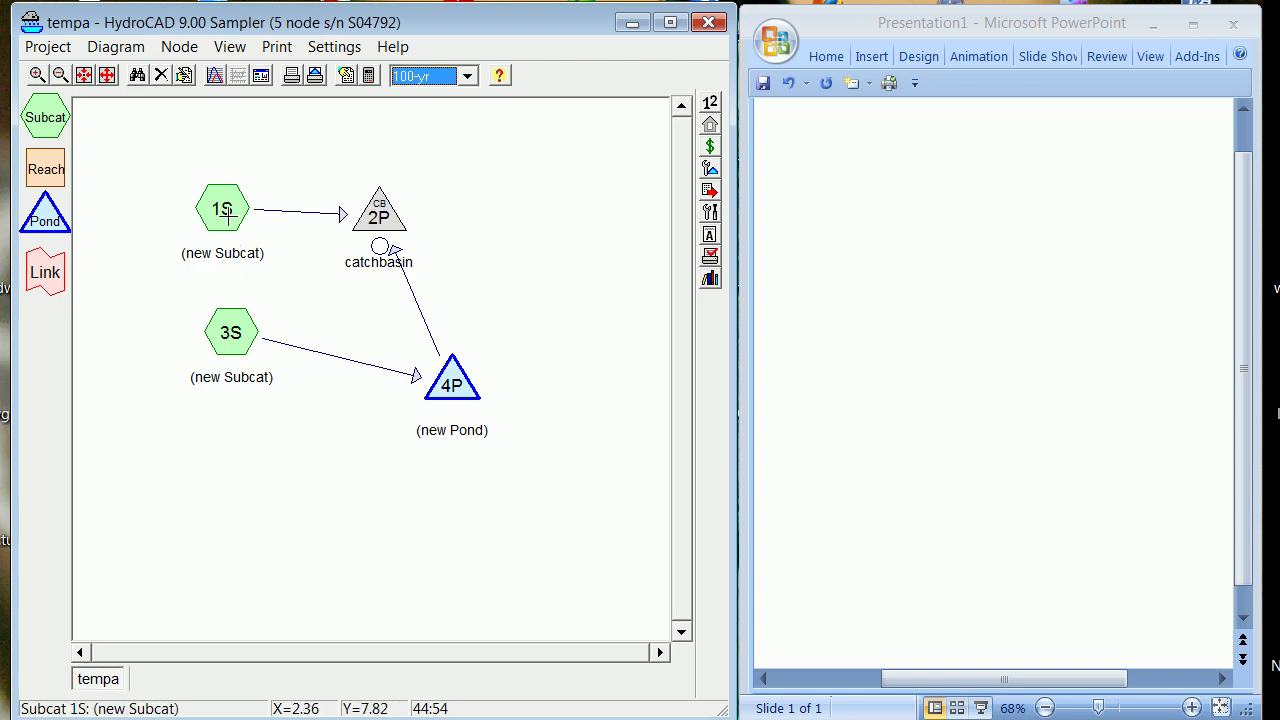
Step: Review pond 4P's hydrograph report (3.09 cfs in, 3.04 cfs out, 101.02 ft peak)
{"action": "right_click", "coordinate": [453, 389]}
{"action": "left_click", "coordinate": [551, 492]}
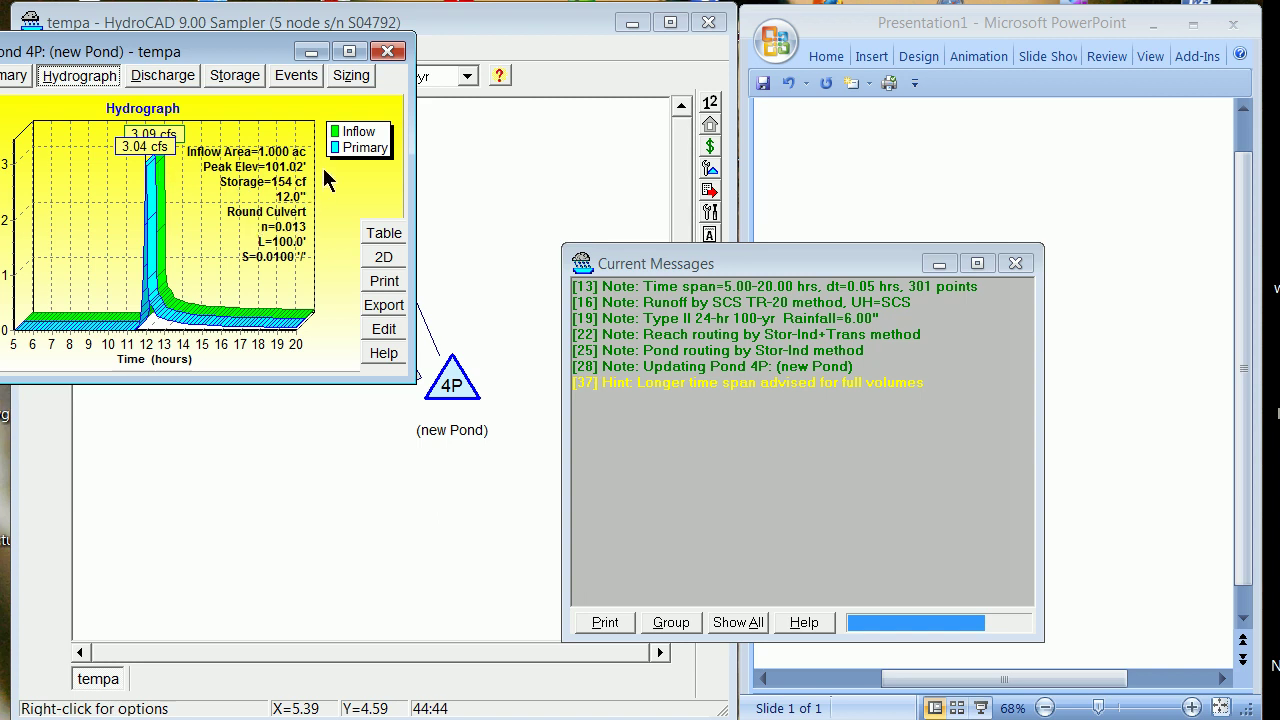
{"action": "left_click", "coordinate": [387, 51]}
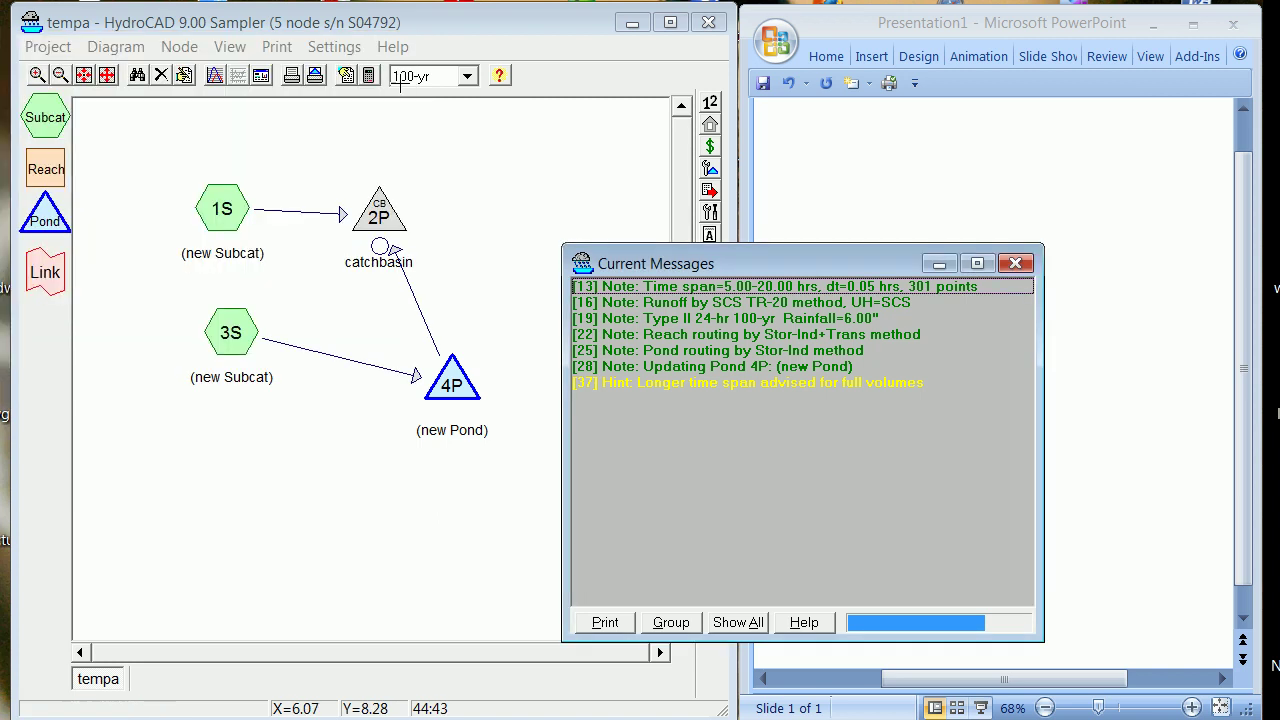
{"action": "right_click", "coordinate": [447, 385]}
Step: Reopen pond 4P's culvert outlet, select the 12.0 diameter, and close both dialogs
{"action": "left_click", "coordinate": [485, 397]}
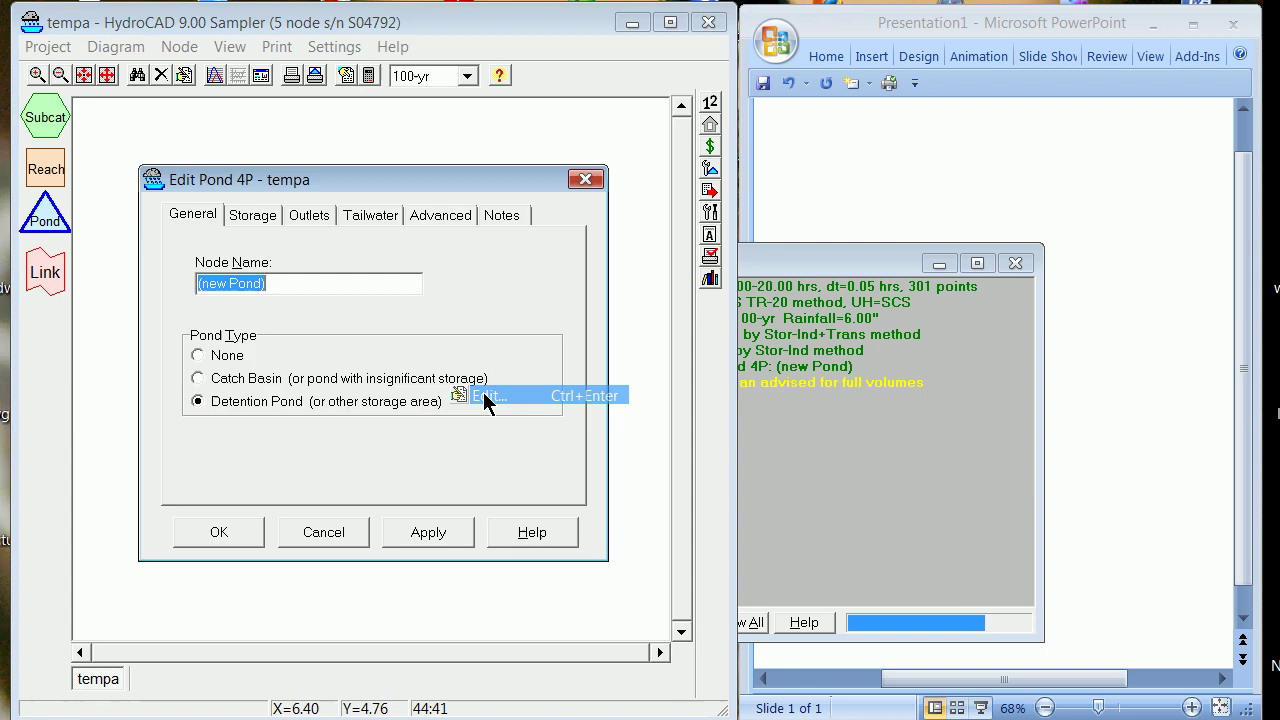
{"action": "left_click", "coordinate": [299, 213]}
{"action": "left_click", "coordinate": [506, 472]}
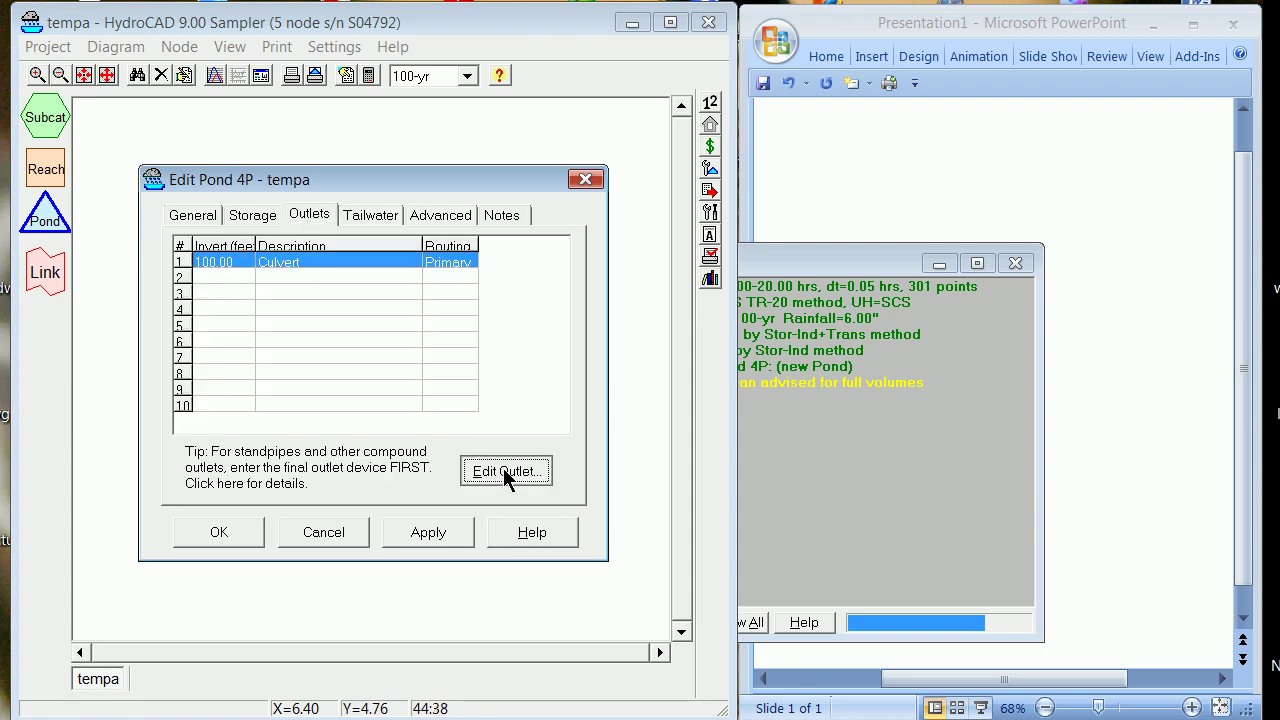
{"action": "left_click_drag", "start_coordinate": [345, 356], "coordinate": [314, 354]}
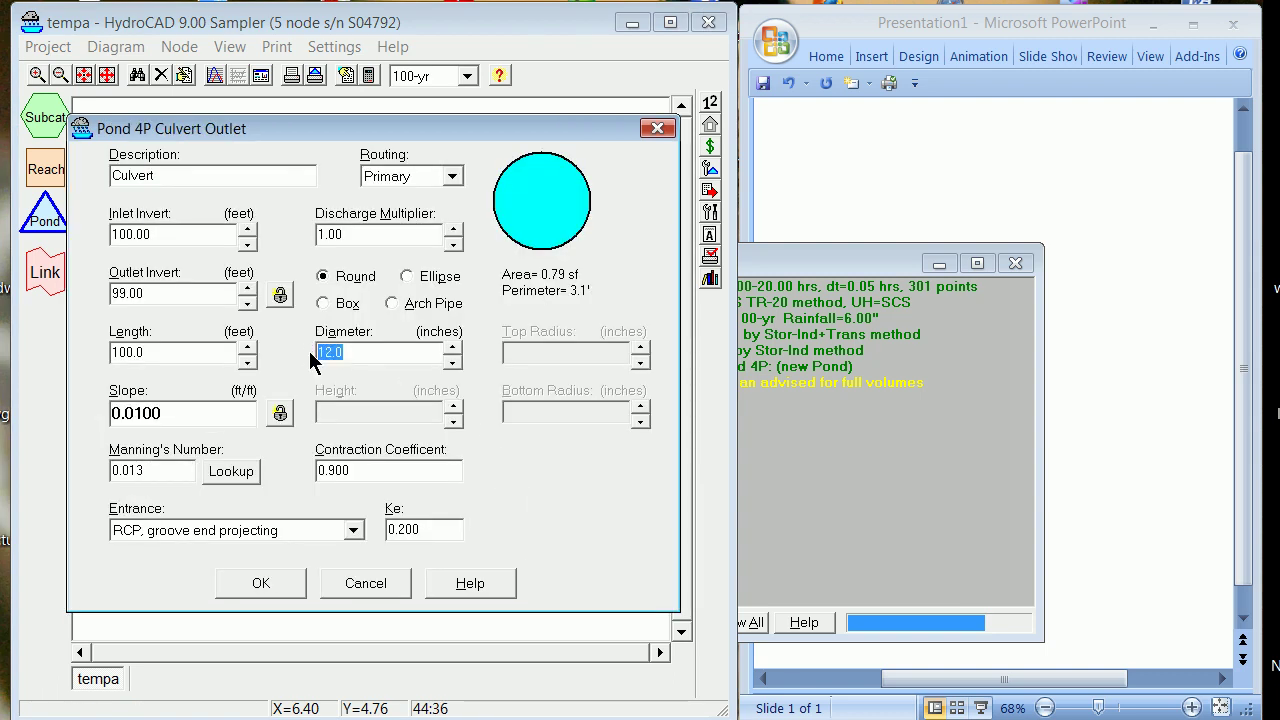
{"action": "left_click", "coordinate": [264, 582]}
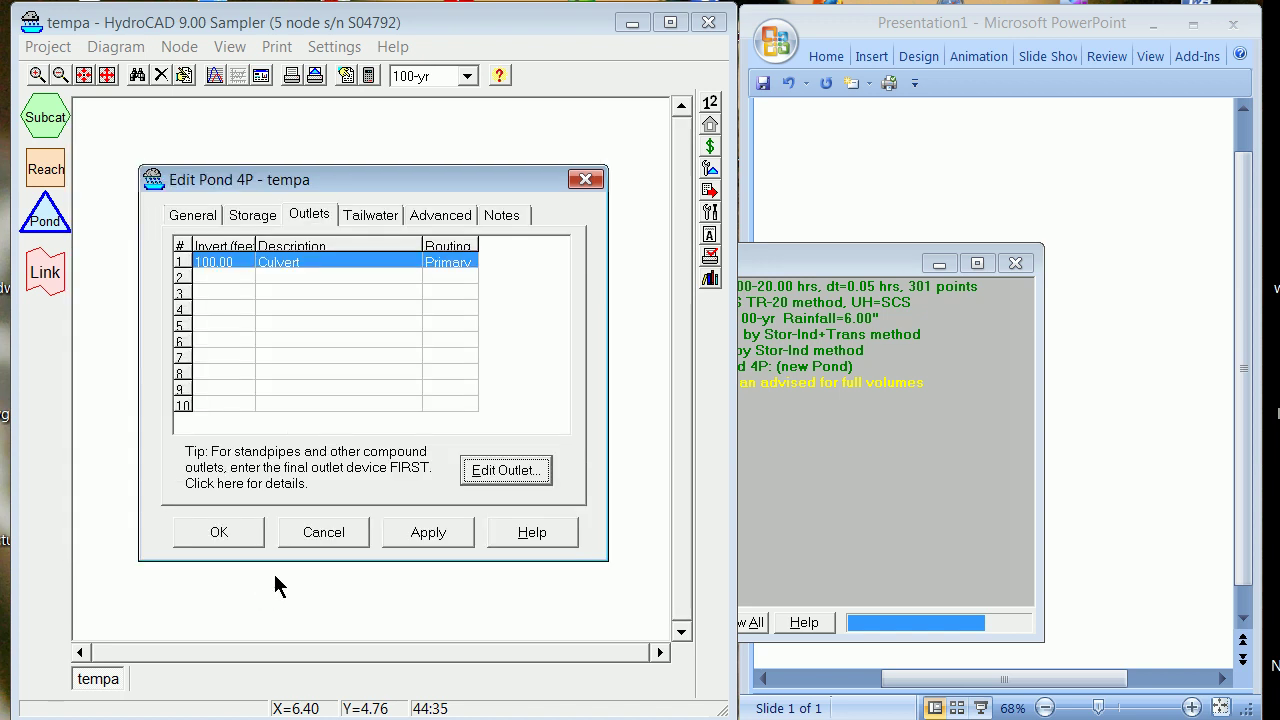
{"action": "left_click", "coordinate": [250, 534]}
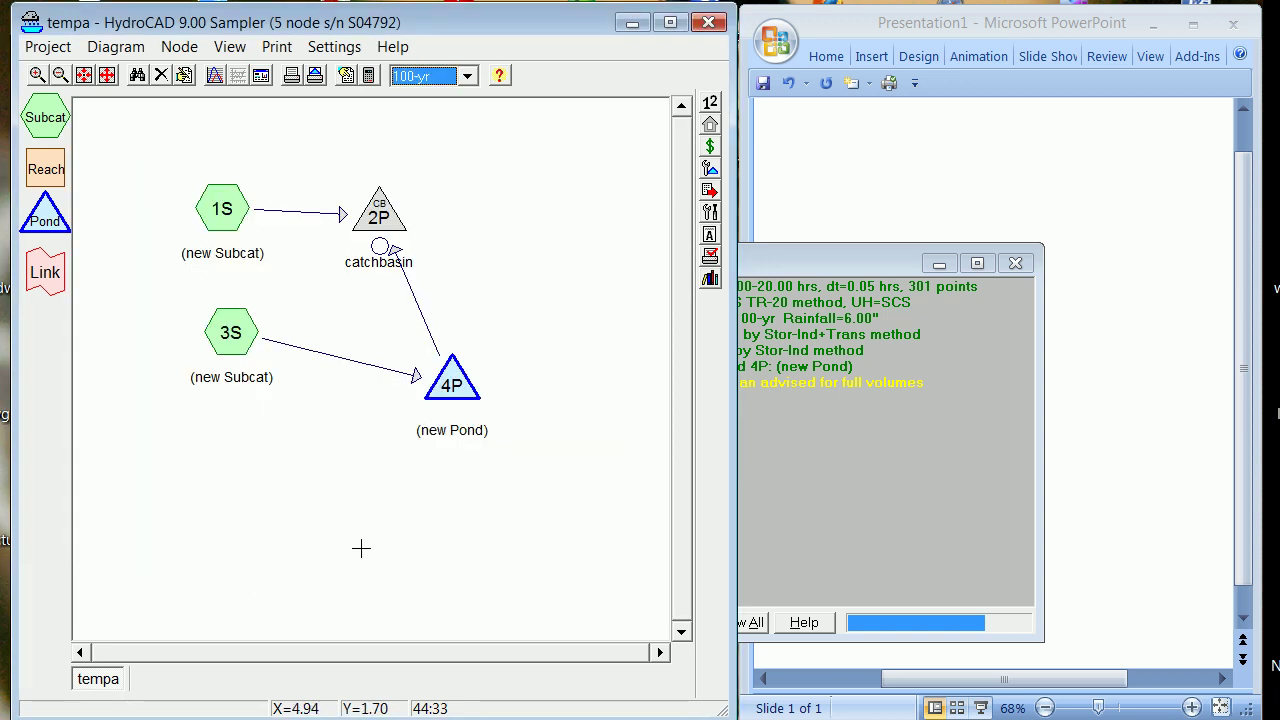
Step: Review and close pond 4P's updated hydrograph report
{"action": "right_click", "coordinate": [452, 382]}
{"action": "left_click", "coordinate": [510, 474]}
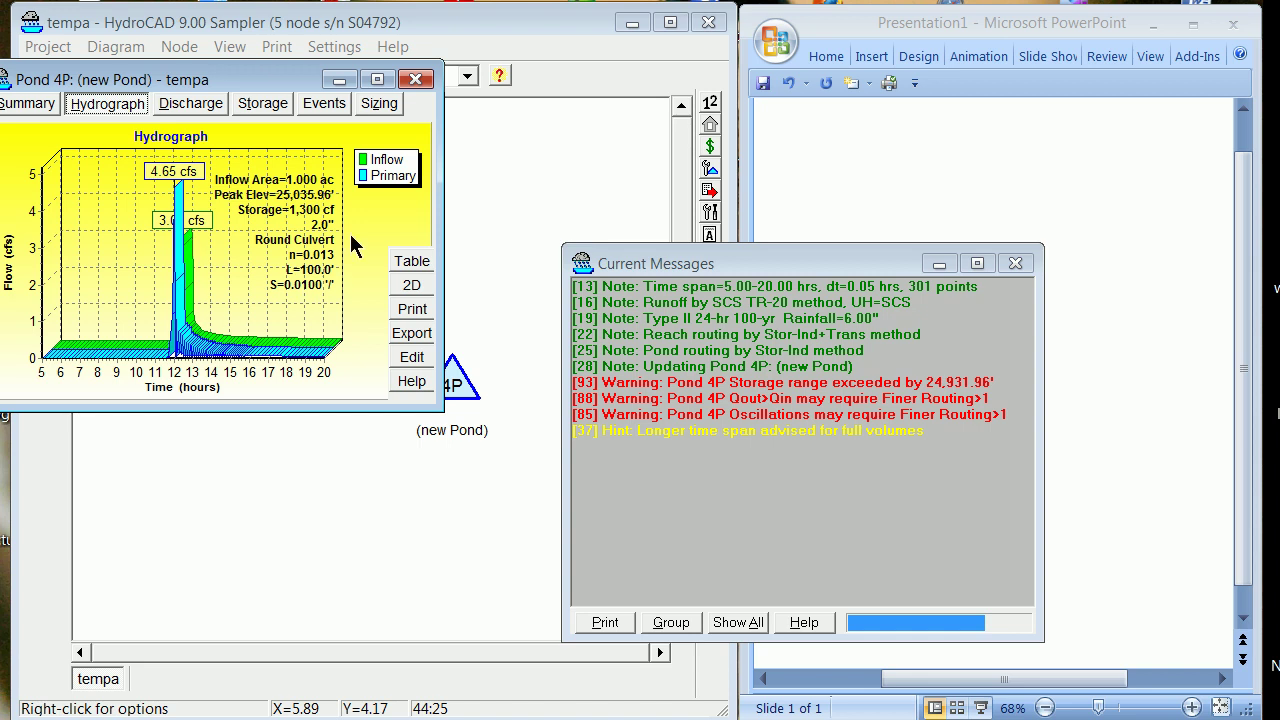
{"action": "left_click", "coordinate": [416, 79]}
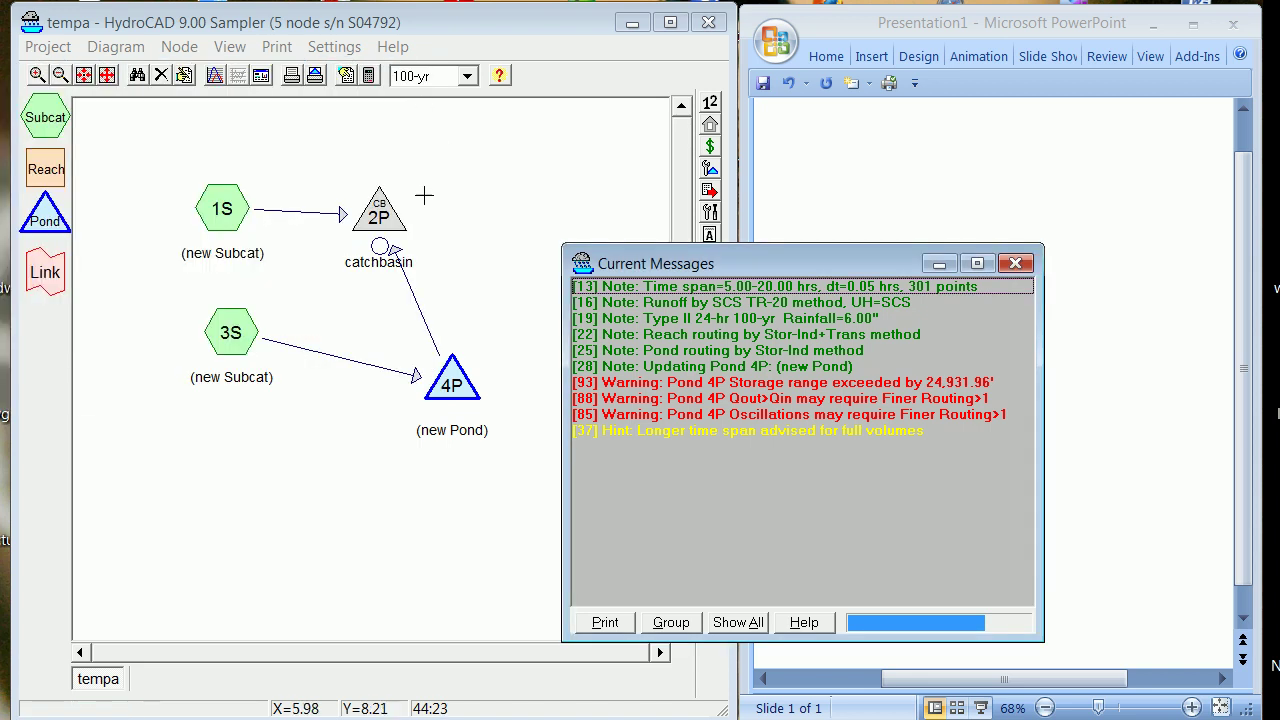
Step: Review and close catchbasin 2P's hydrograph report, peaking at 12.11 cfs and 101.31 ft
{"action": "left_click", "coordinate": [393, 224]}
{"action": "right_click", "coordinate": [395, 226]}
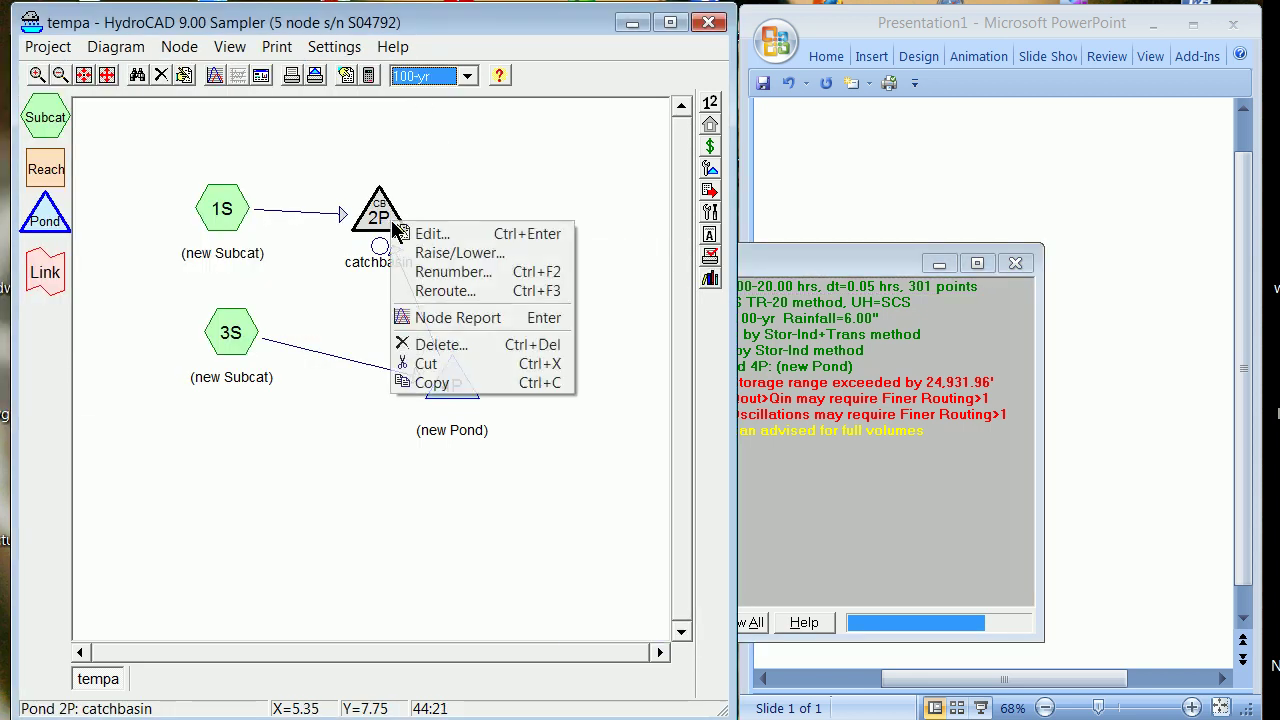
{"action": "left_click", "coordinate": [445, 317]}
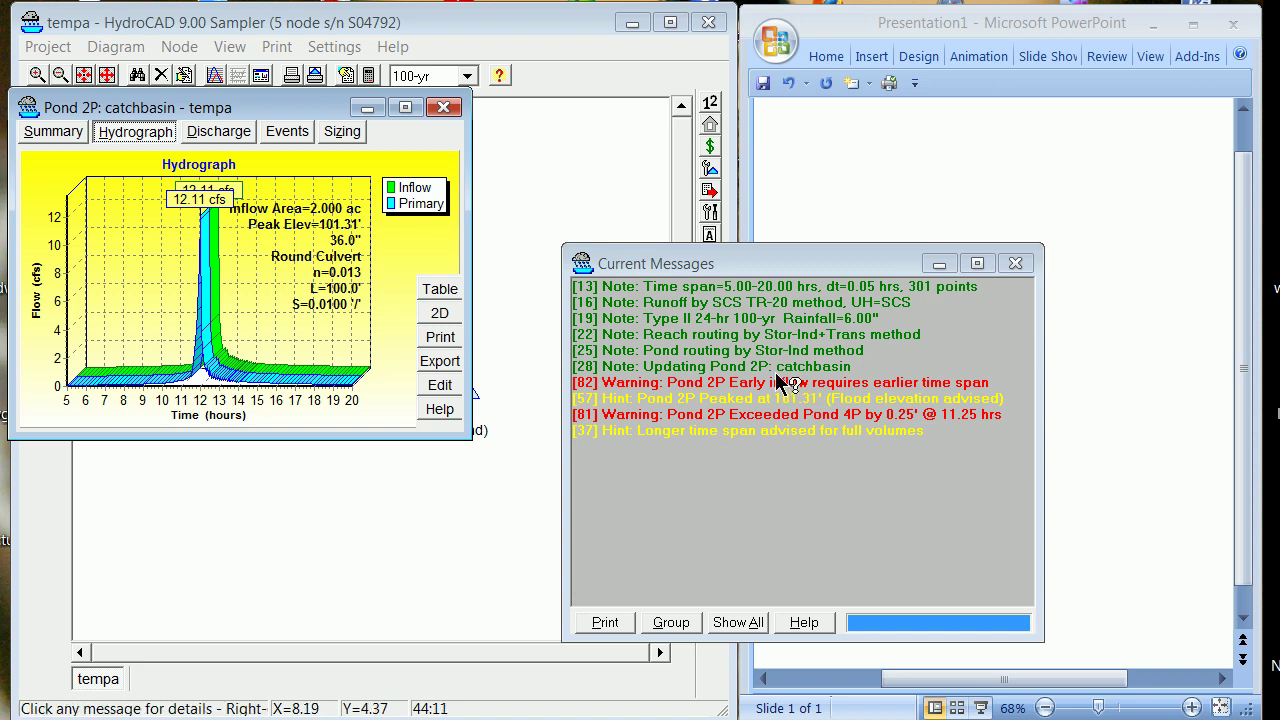
{"action": "left_click", "coordinate": [442, 108]}
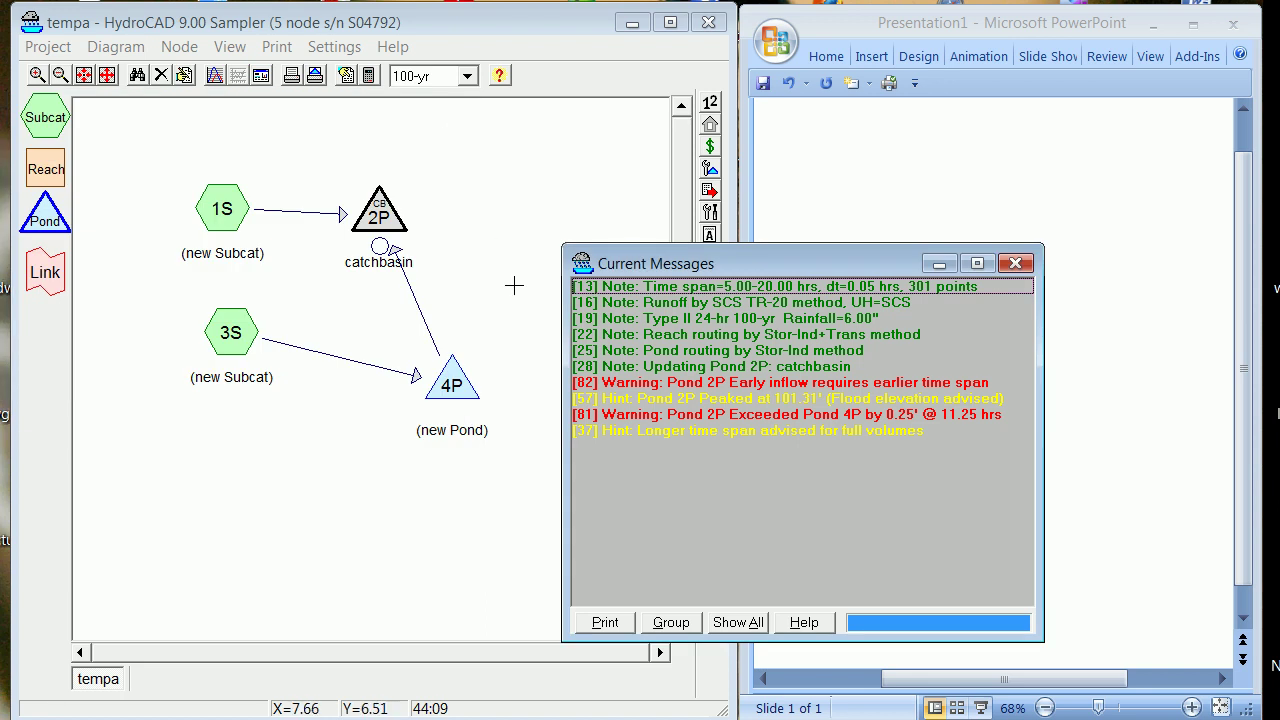